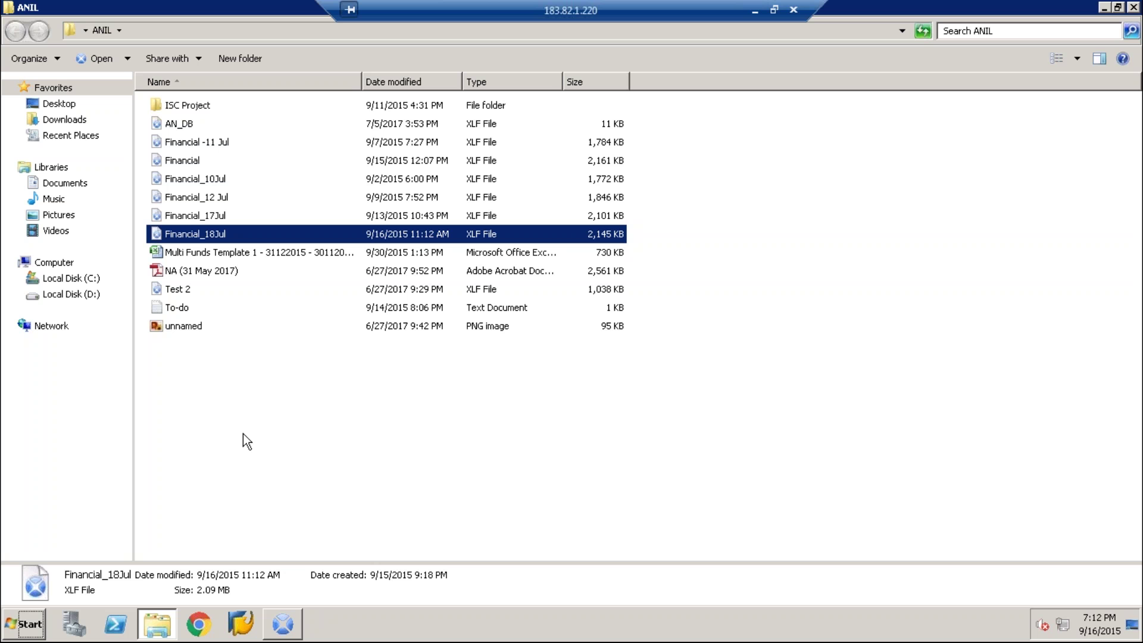
# - Switch to the Financial_18Jul dashboard in the dashboard designer and run its preview
pyautogui.click(283, 625)
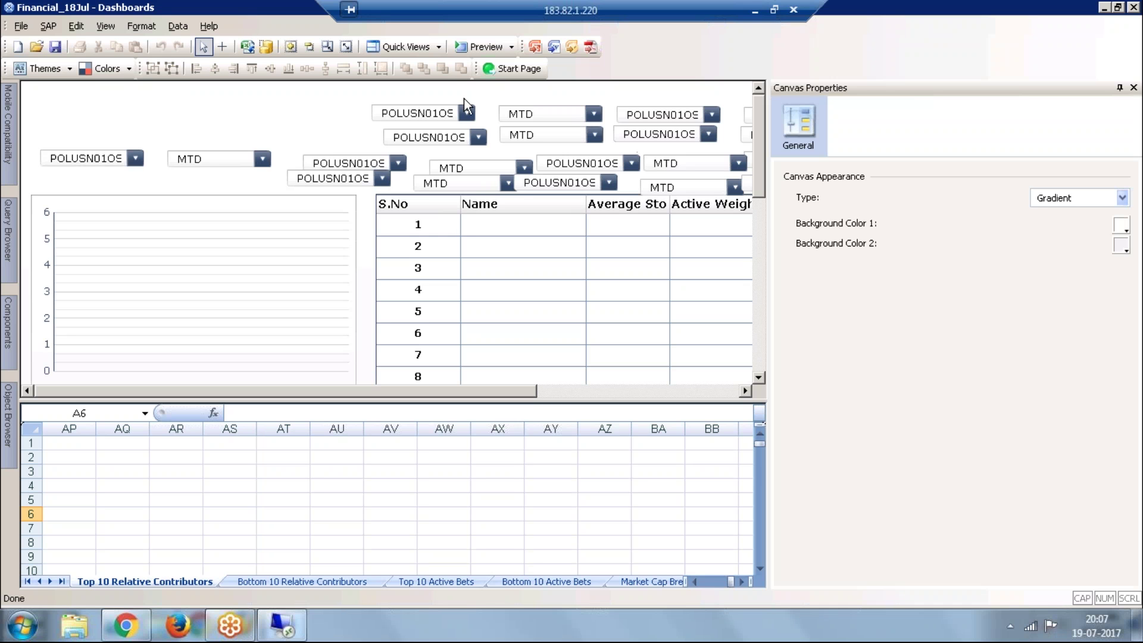
pyautogui.click(478, 47)
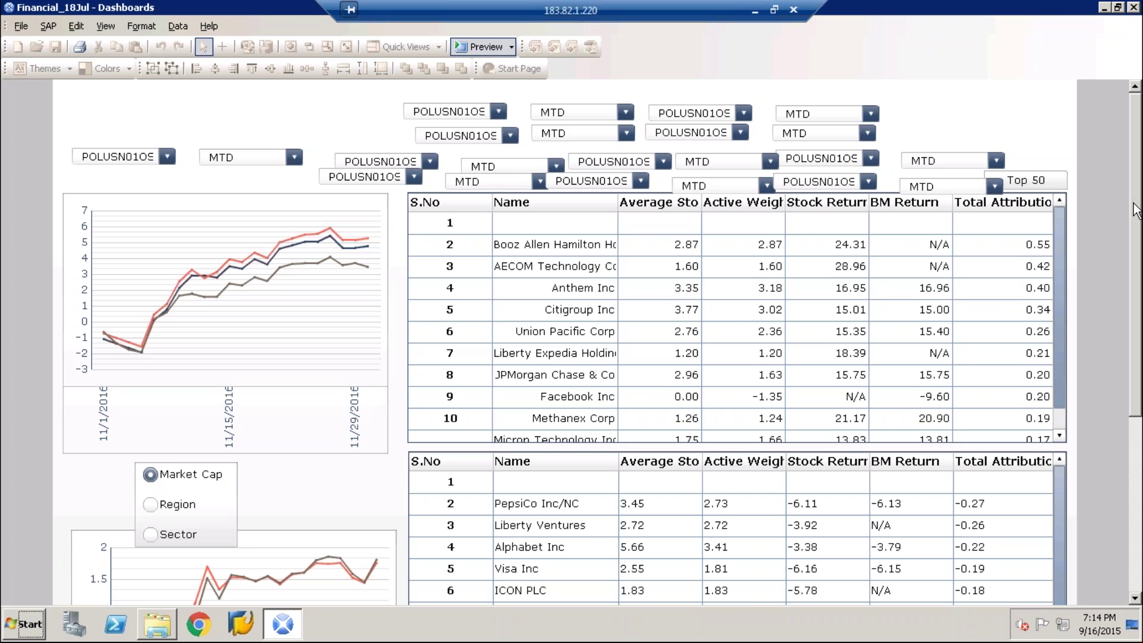
# - Open the Top 50 view, look through its top and bottom contributor tables, and close it
pyautogui.moveTo(1134, 211)
pyautogui.mouseDown()
pyautogui.moveTo(1132, 405)
pyautogui.moveTo(1140, 217)
pyautogui.mouseUp()
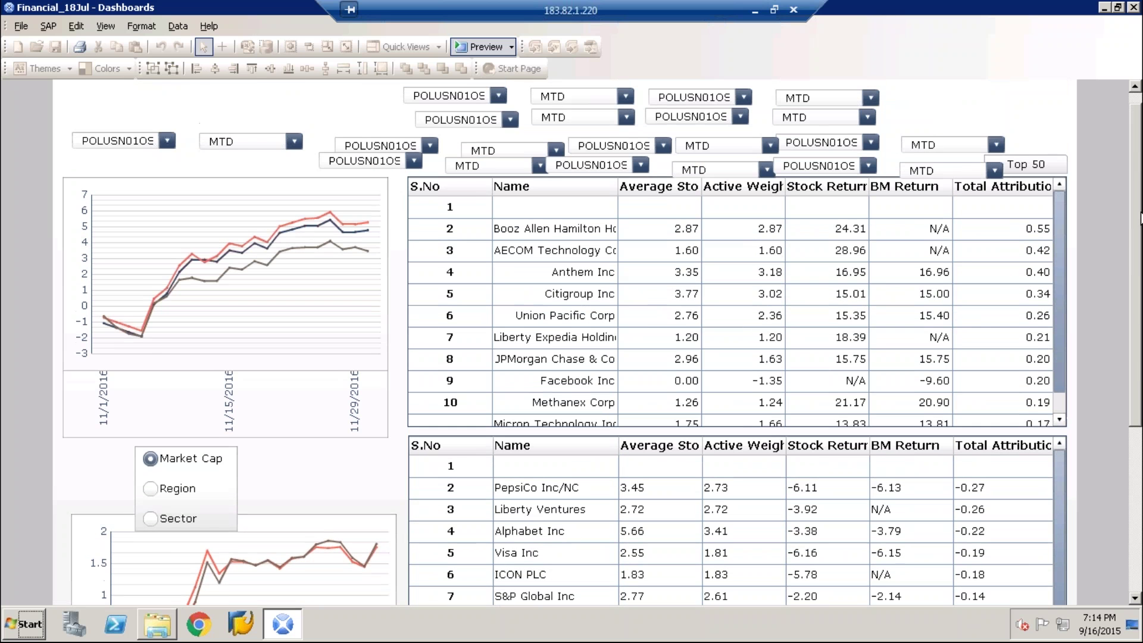
pyautogui.click(1036, 172)
pyautogui.click(1035, 170)
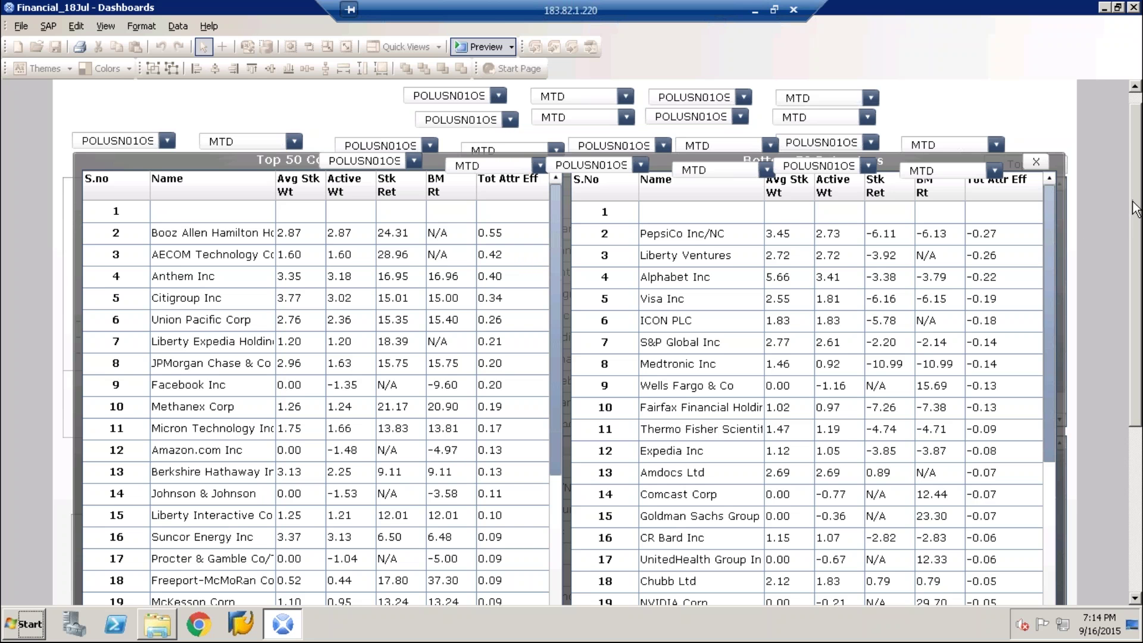
pyautogui.moveTo(1136, 226); pyautogui.dragTo(1137, 385)
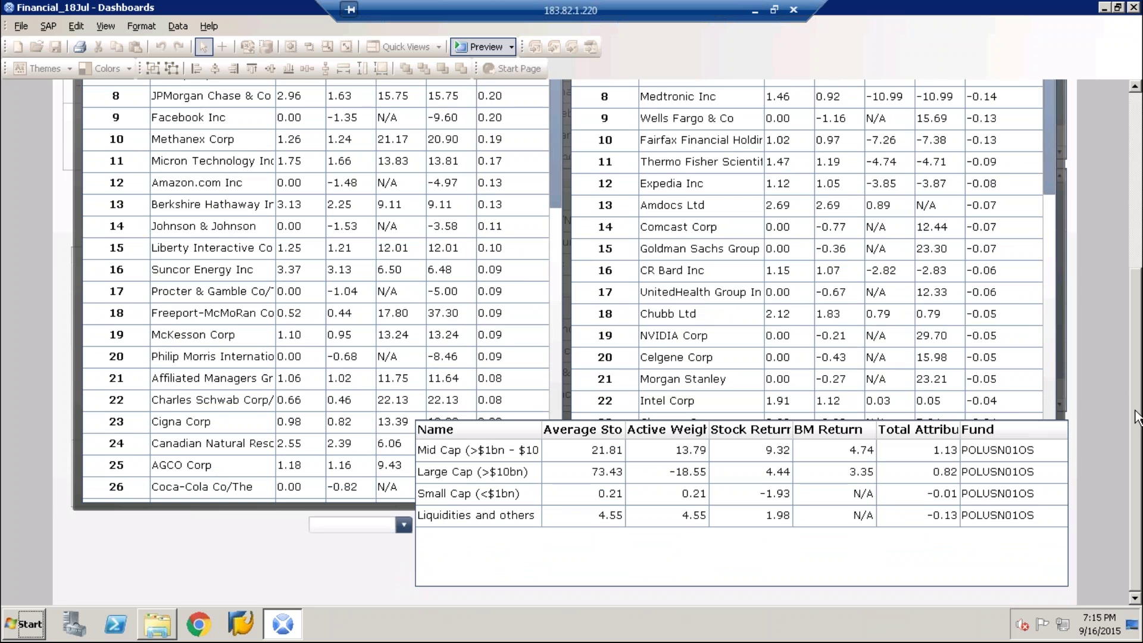
pyautogui.moveTo(1135, 421); pyautogui.dragTo(1140, 239)
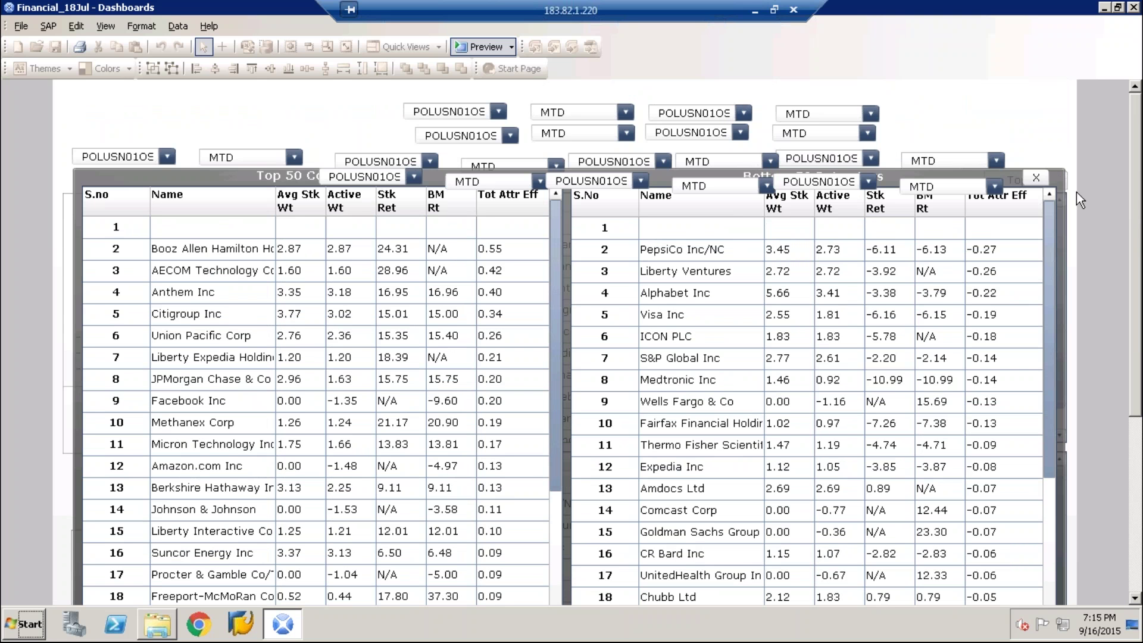
pyautogui.click(1036, 181)
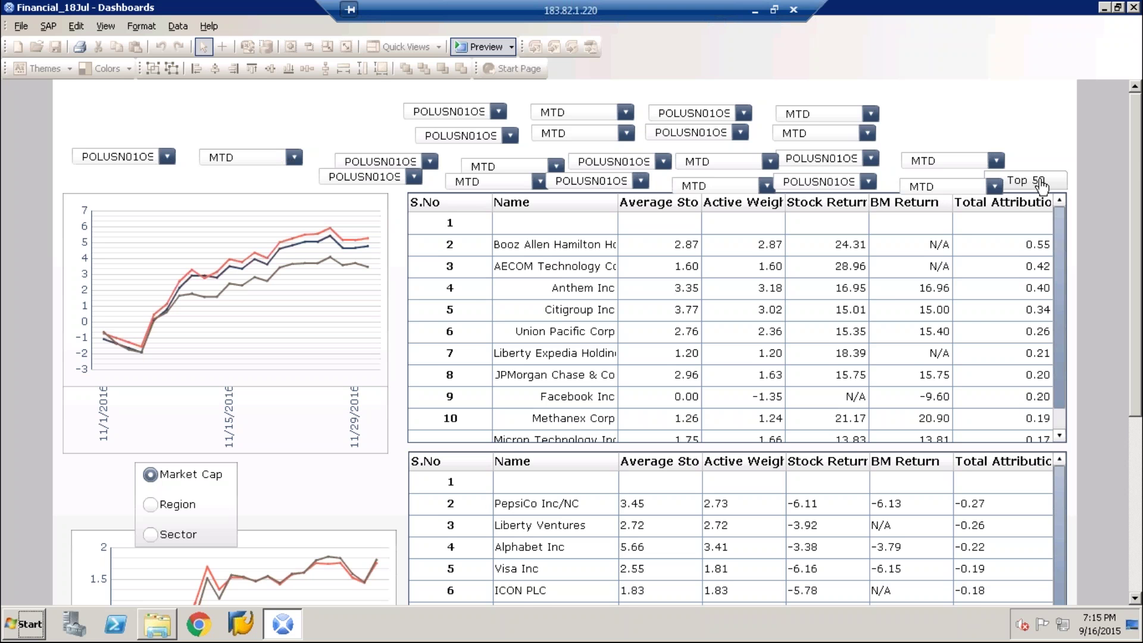
# - Examine the attribution chart and breakdown table for the Region, Sector and Market Cap categories
pyautogui.moveTo(1133, 158); pyautogui.dragTo(1134, 345)
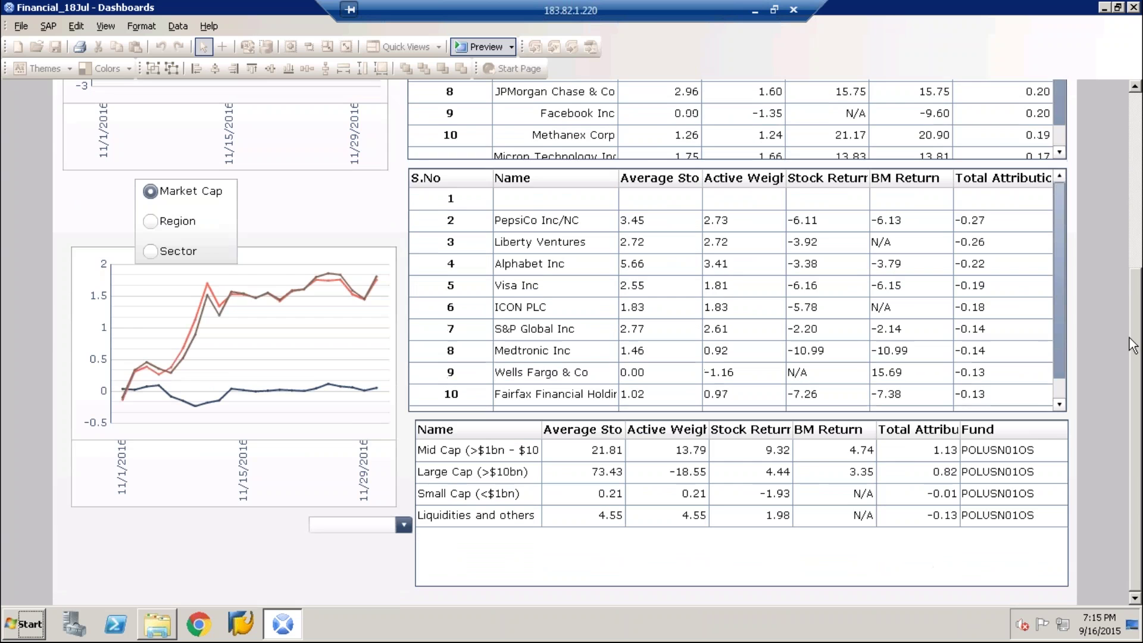
pyautogui.moveTo(1133, 427); pyautogui.dragTo(1115, 502)
pyautogui.click(1026, 495)
pyautogui.click(673, 455)
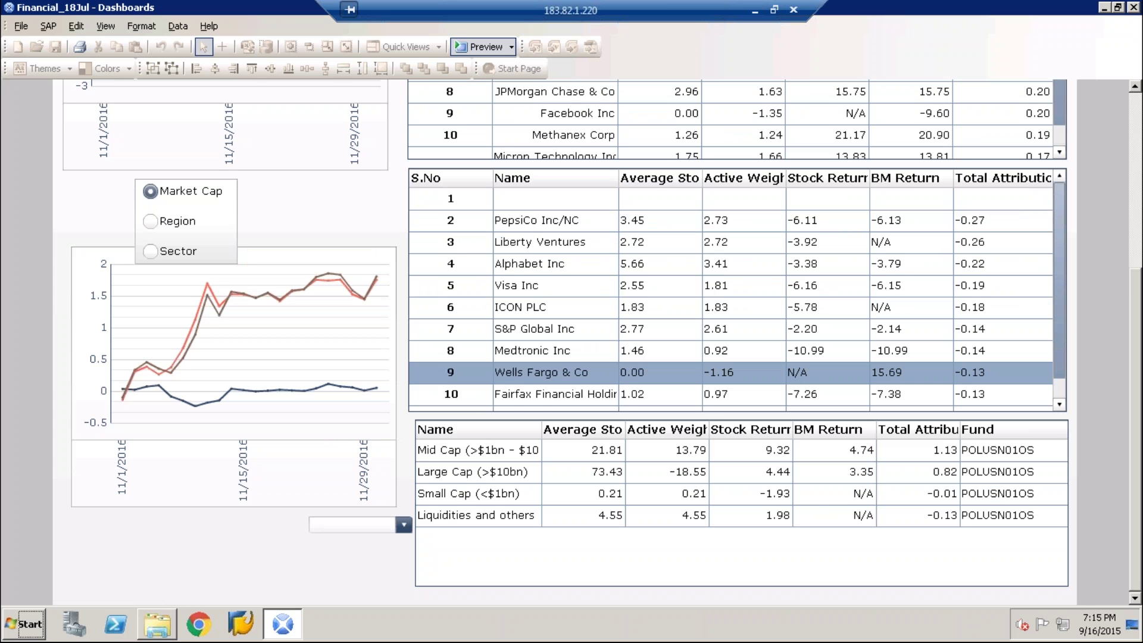
pyautogui.click(186, 230)
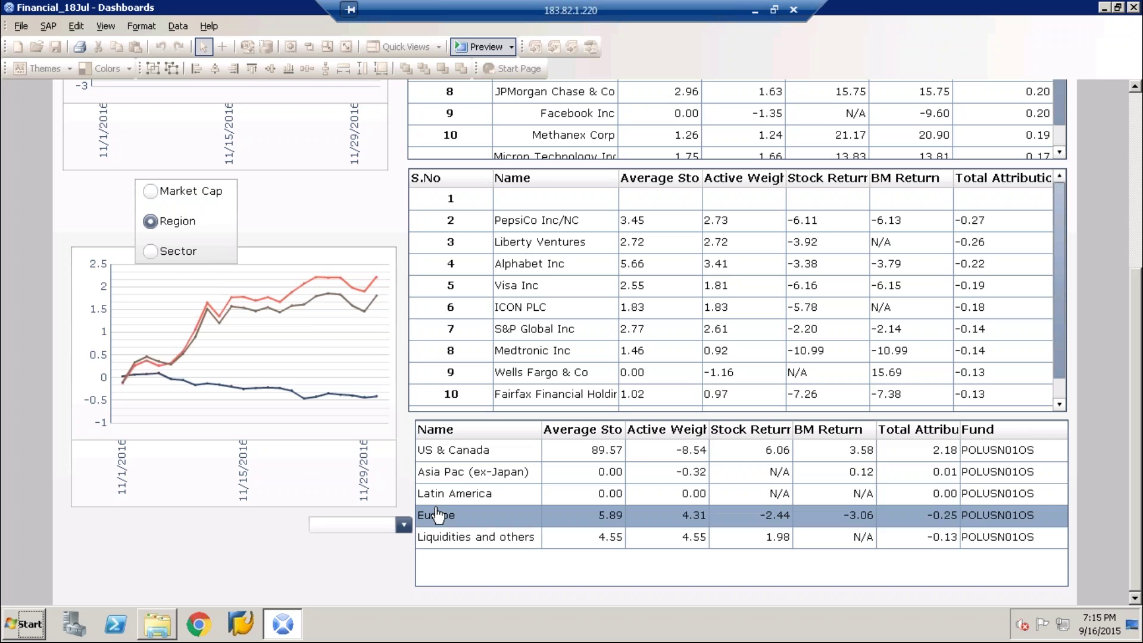
pyautogui.click(183, 256)
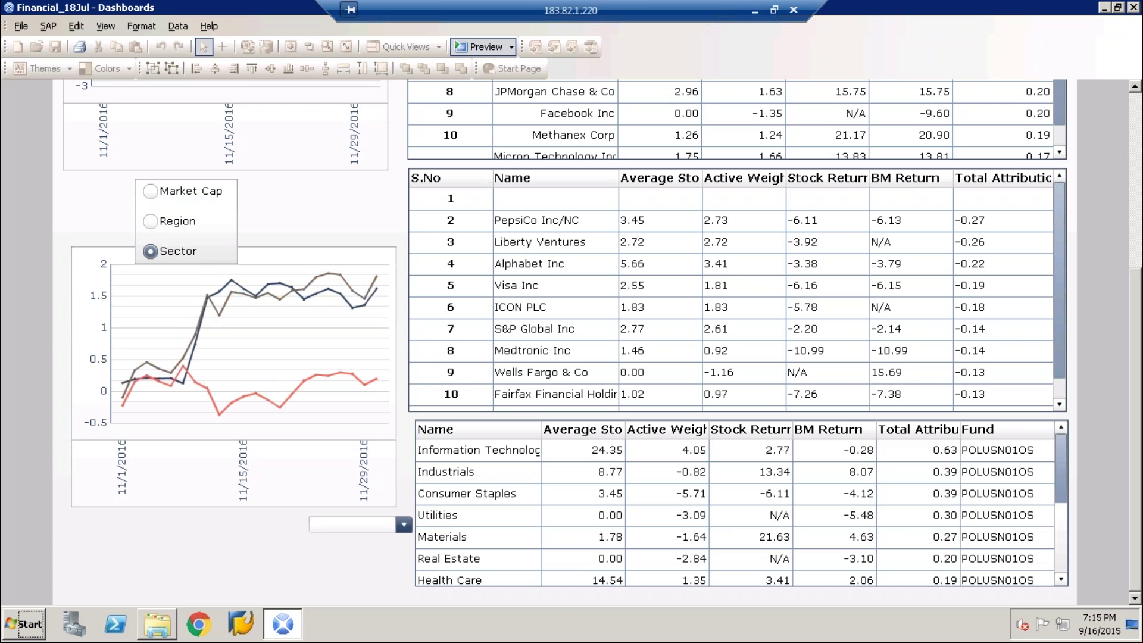
pyautogui.click(452, 450)
pyautogui.click(198, 195)
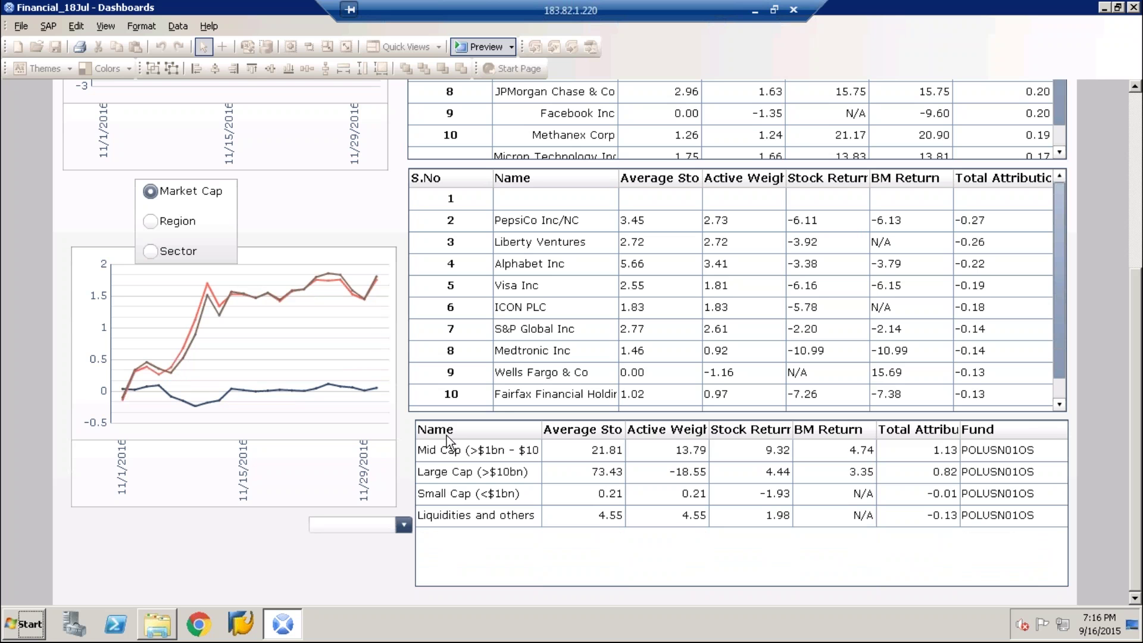
# - Examine the sector drill-downs of the Mid Cap and Large Cap rows, closing each one
pyautogui.click(473, 451)
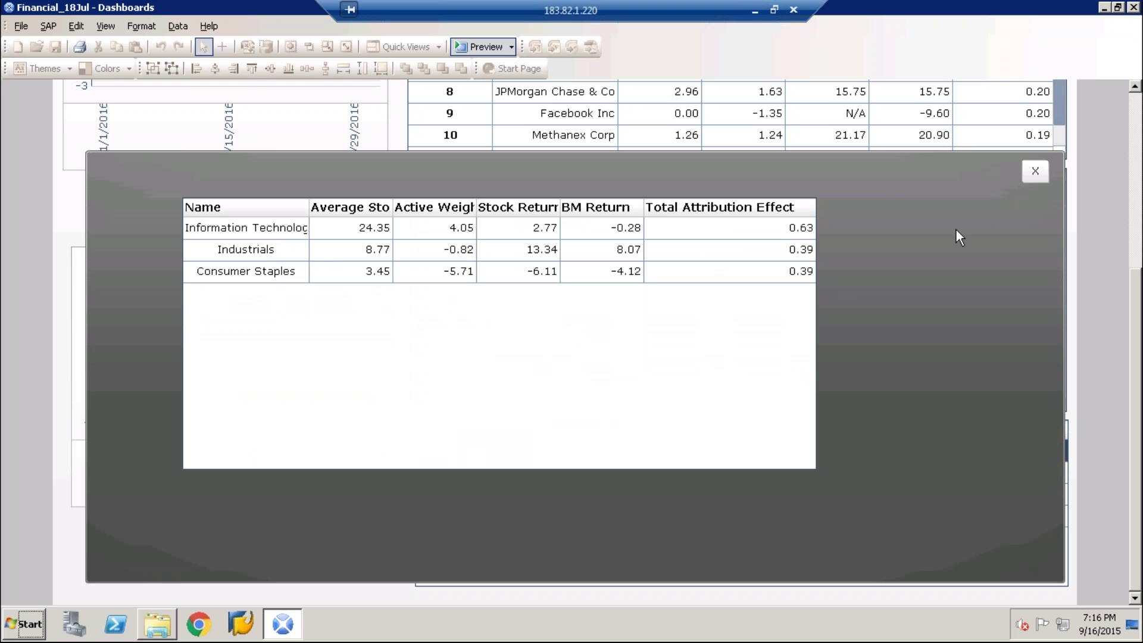
pyautogui.click(1035, 171)
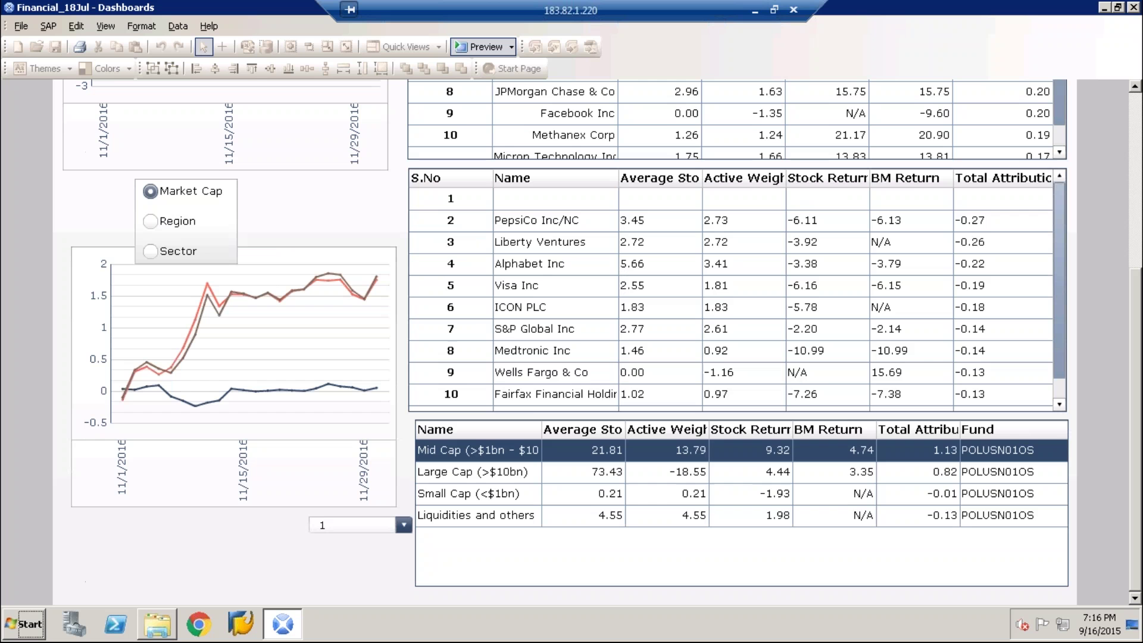
pyautogui.click(578, 481)
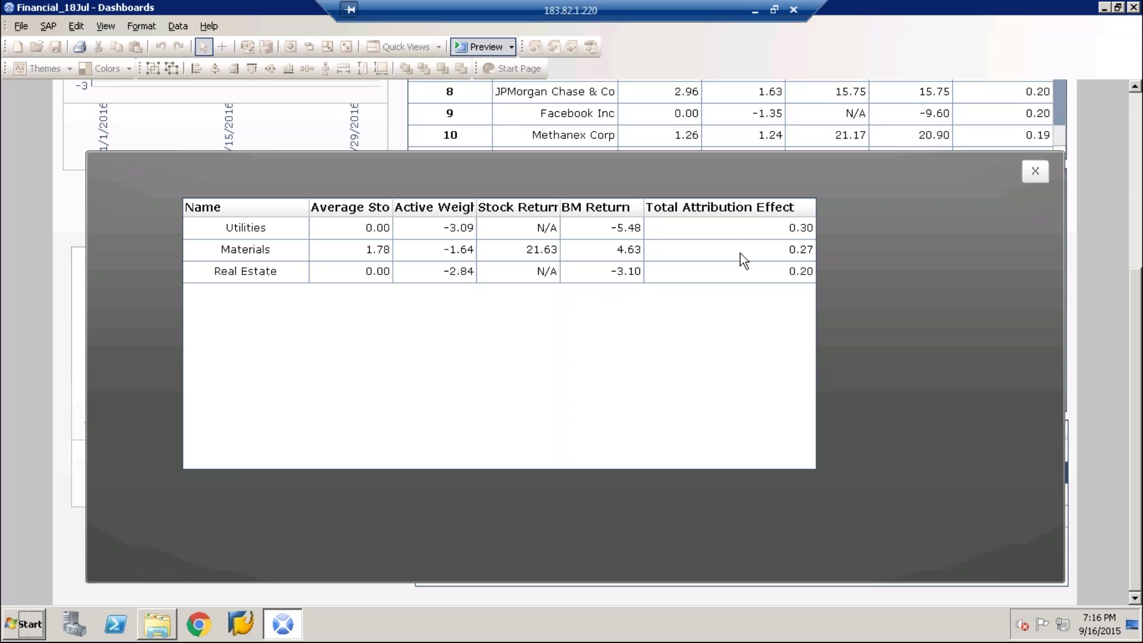
pyautogui.click(1035, 172)
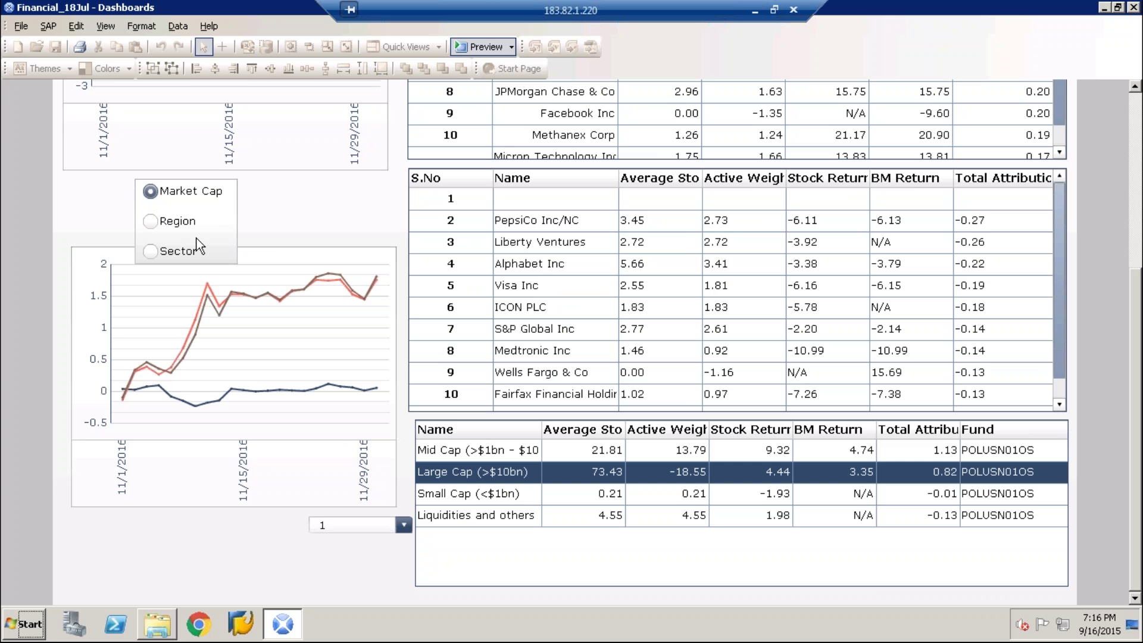
# - Change the category to Region and examine the sector drill-downs for Asia Pac (ex-Japan) and Europe
pyautogui.click(178, 225)
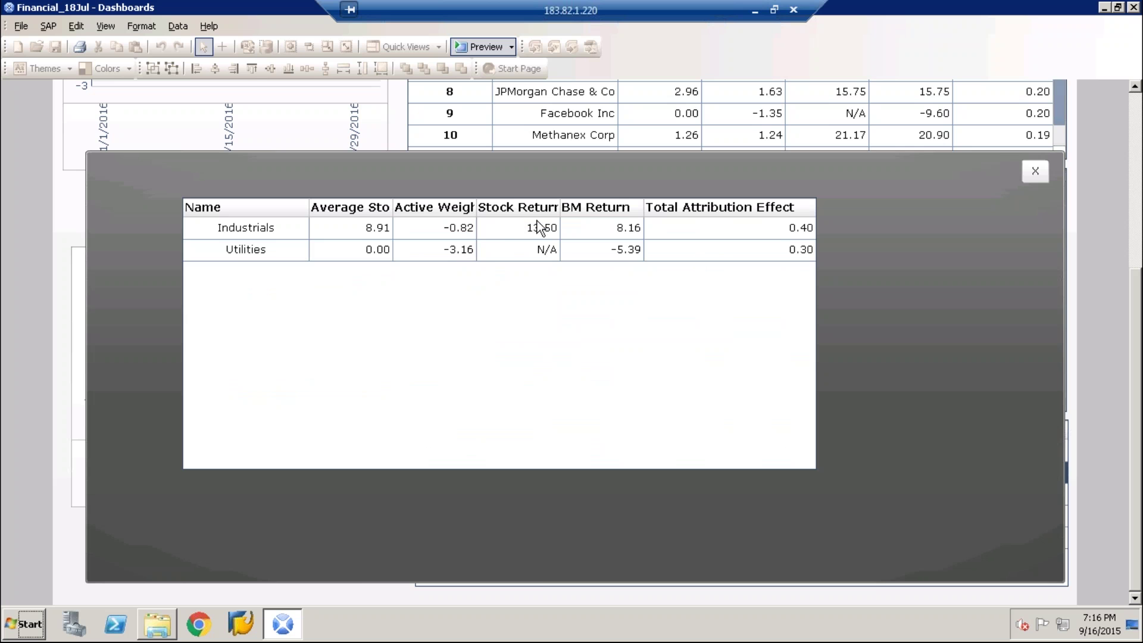
pyautogui.click(1033, 174)
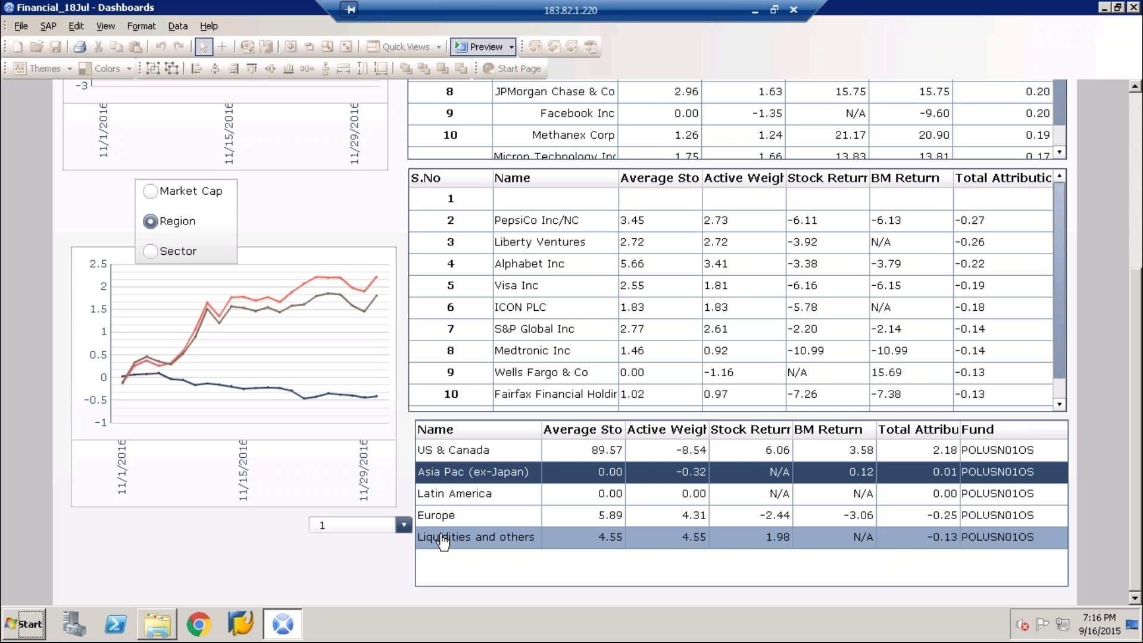
pyautogui.click(444, 517)
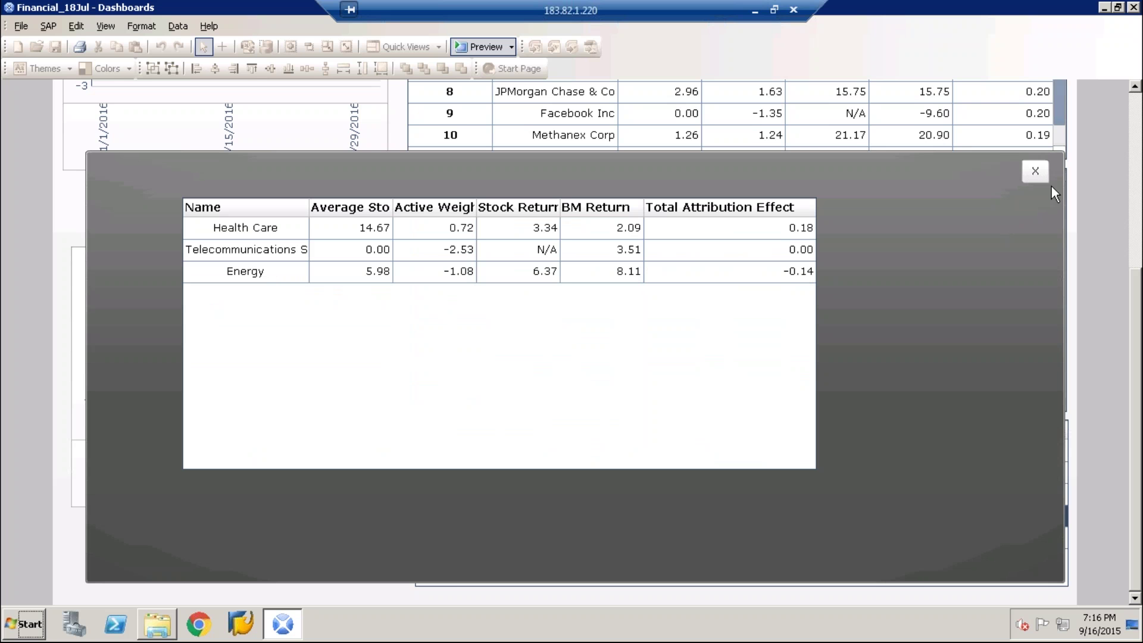
pyautogui.moveTo(1136, 293)
pyautogui.mouseDown()
pyautogui.moveTo(1137, 178)
pyautogui.moveTo(1136, 293)
pyautogui.mouseUp()
pyautogui.click(1036, 171)
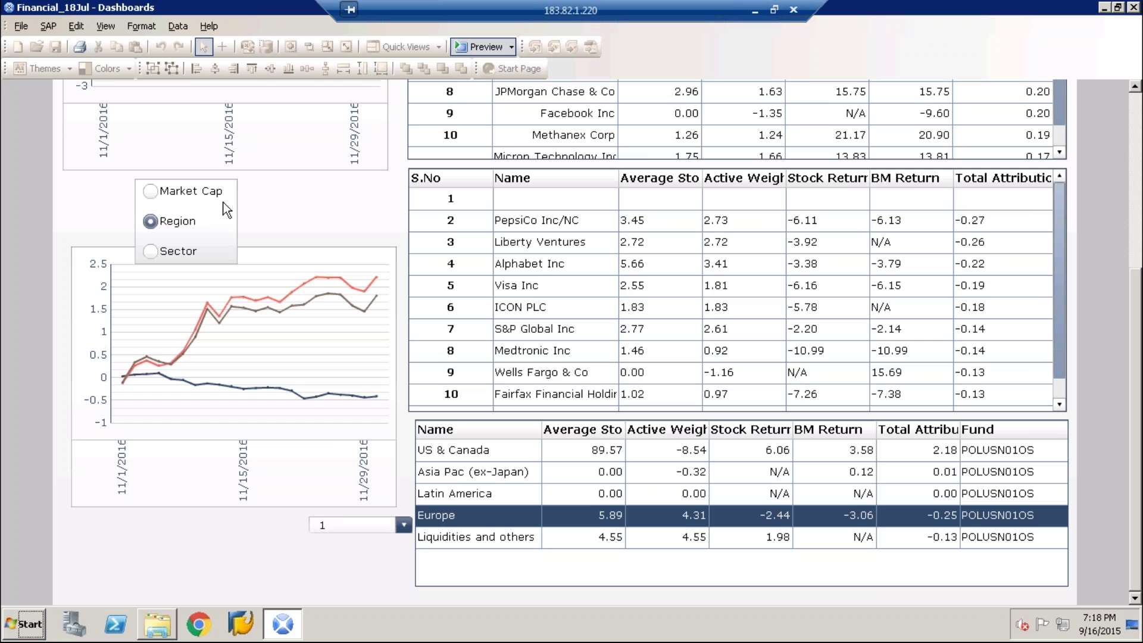
# - Return to the Market Cap category, close its Liquidities and others drill-down, and exit the dashboard preview
pyautogui.click(203, 196)
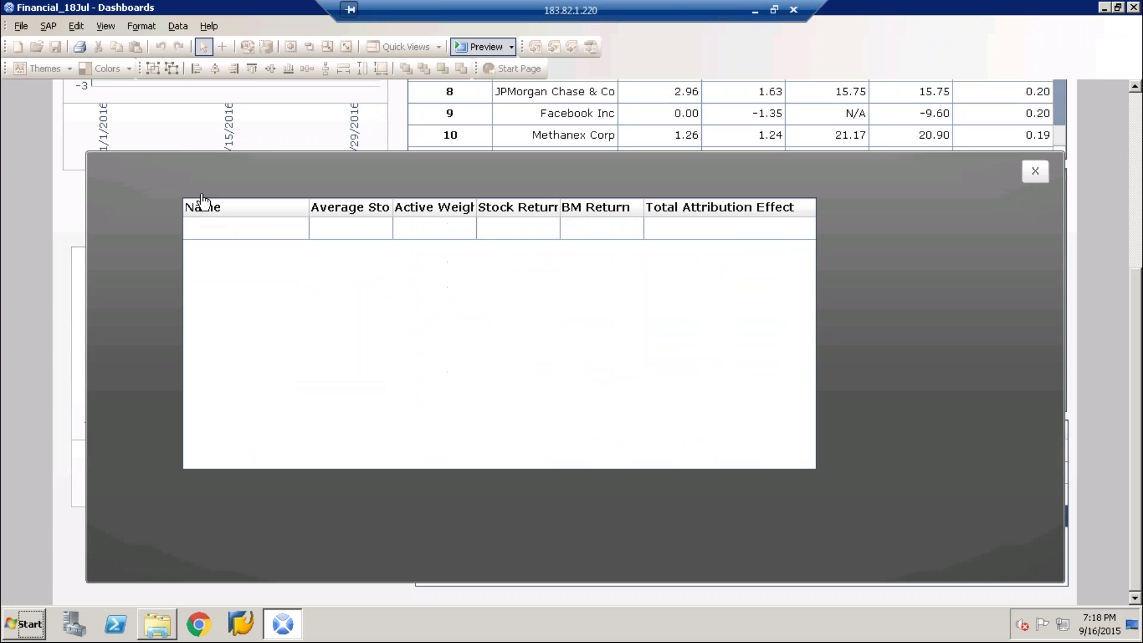
pyautogui.click(1035, 171)
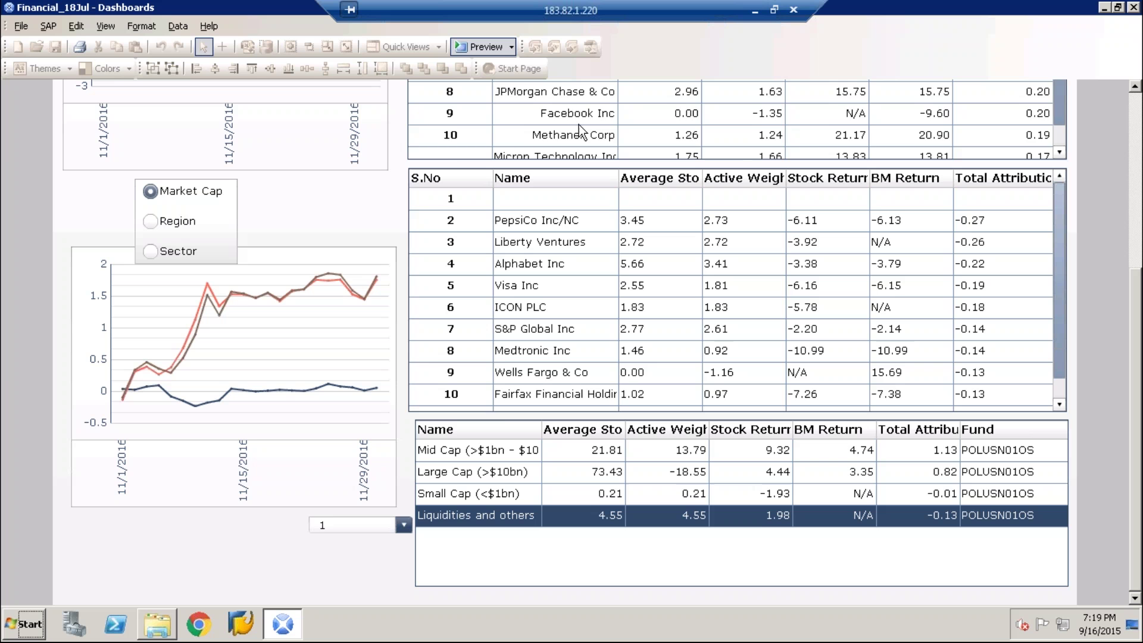
pyautogui.click(482, 47)
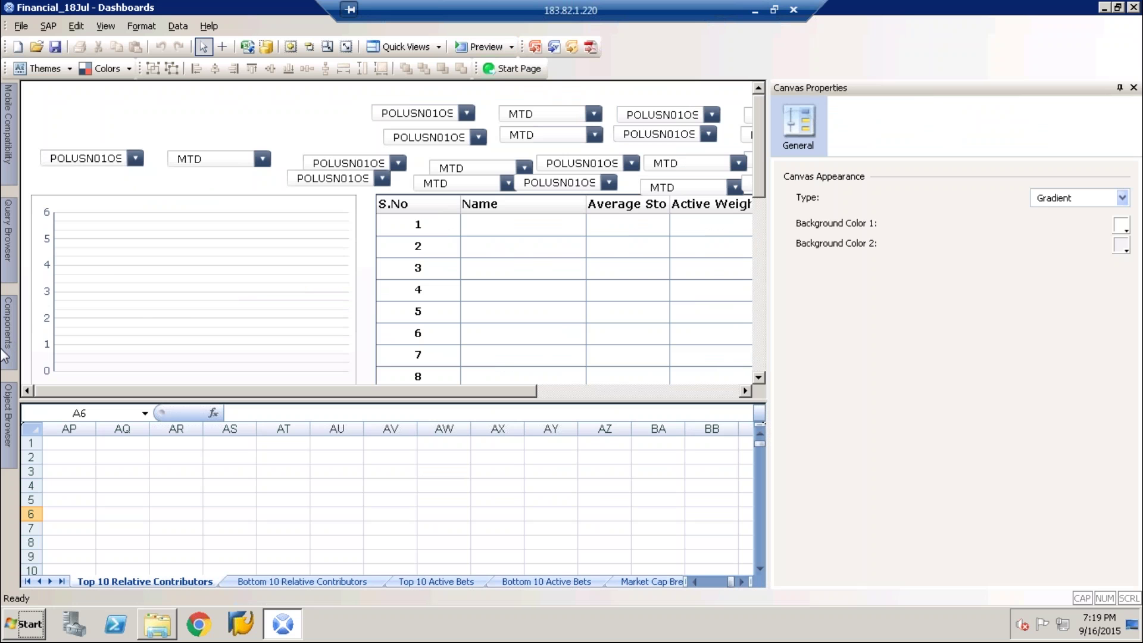
# - Browse the component library and pick the Hierarchical Table from the Selectors group
pyautogui.click(4, 356)
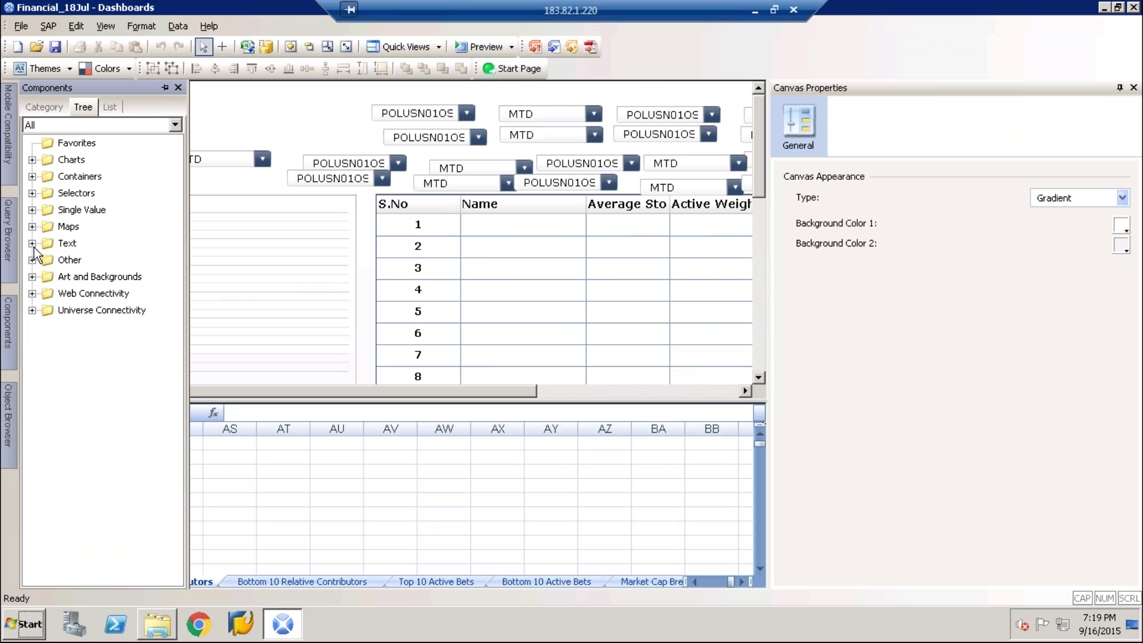
pyautogui.click(32, 277)
pyautogui.click(32, 277)
pyautogui.click(32, 260)
pyautogui.click(32, 260)
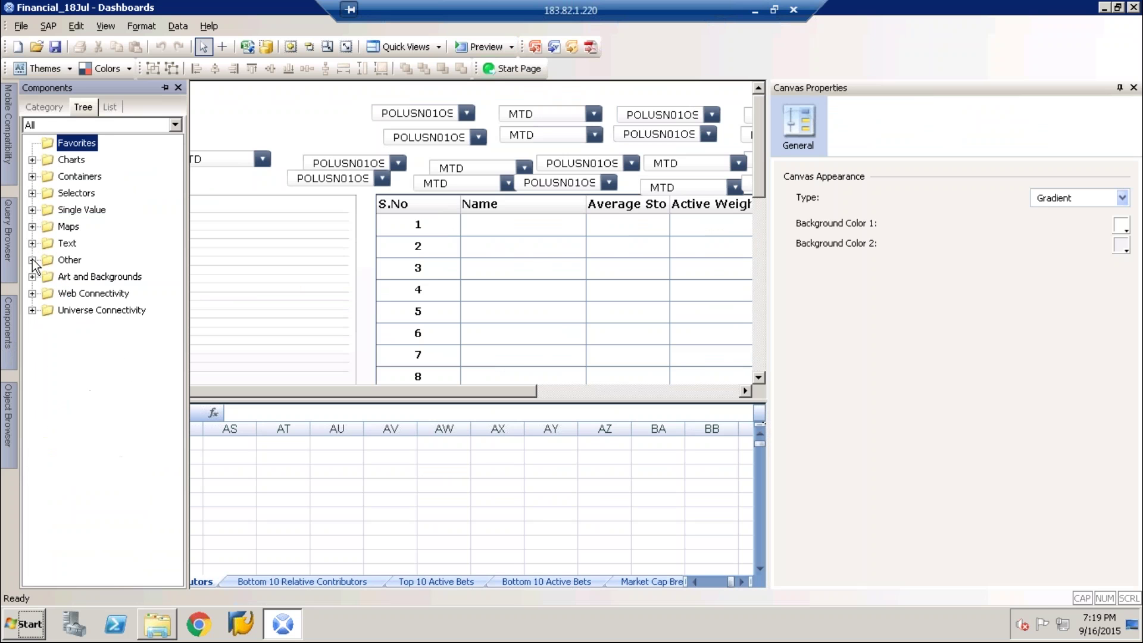
pyautogui.click(32, 192)
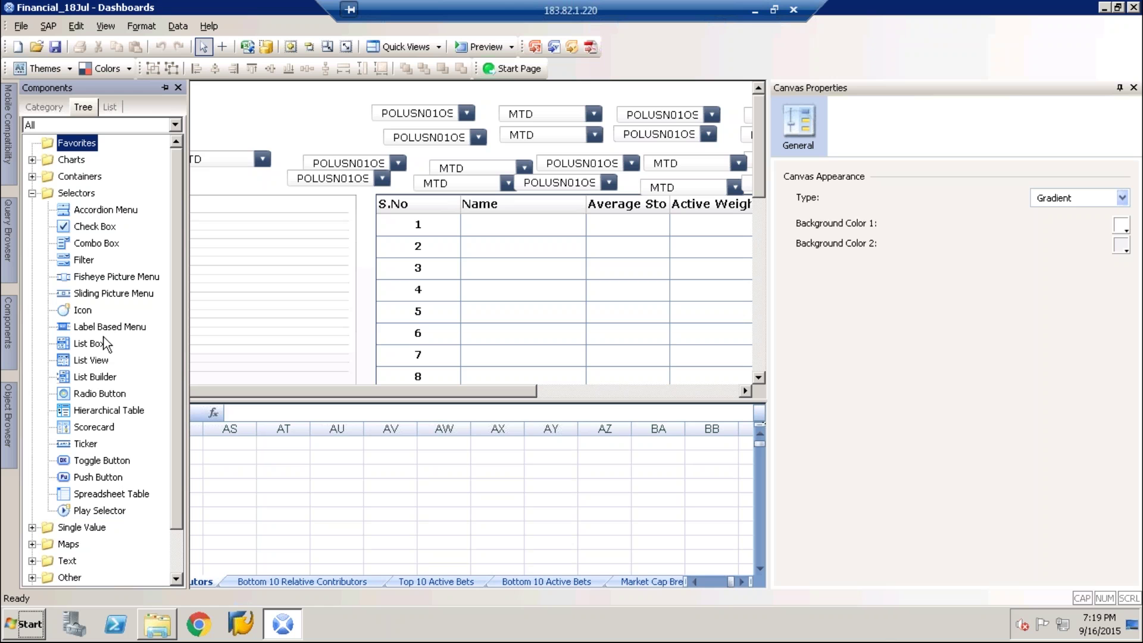
pyautogui.click(95, 410)
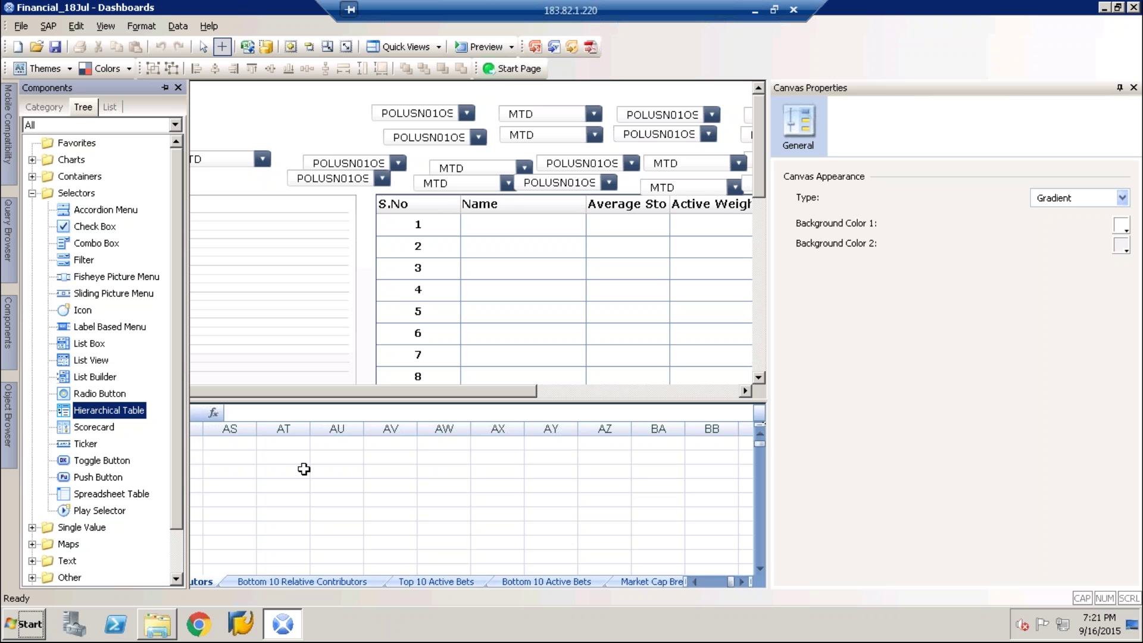
pyautogui.click(336, 470)
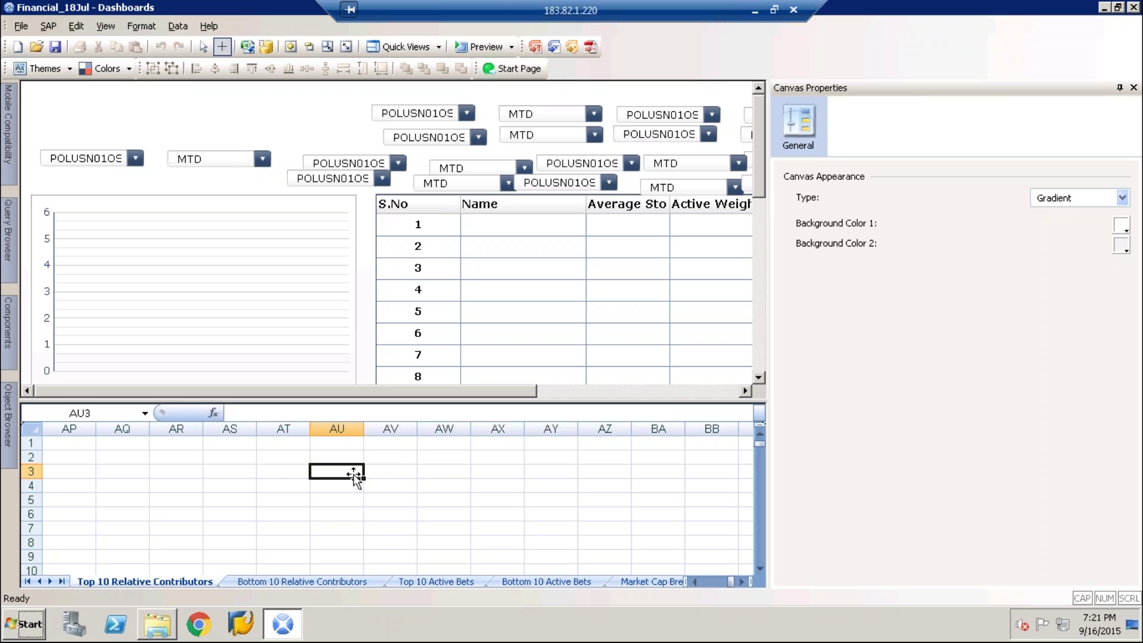
pyautogui.click(1010, 10)
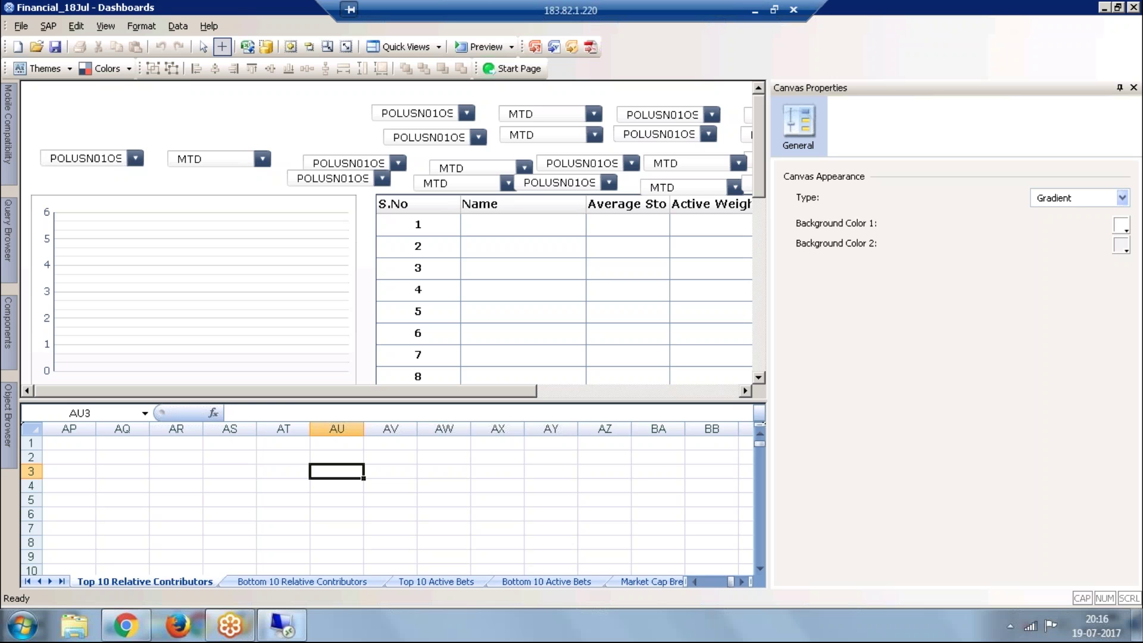
pyautogui.click(441, 473)
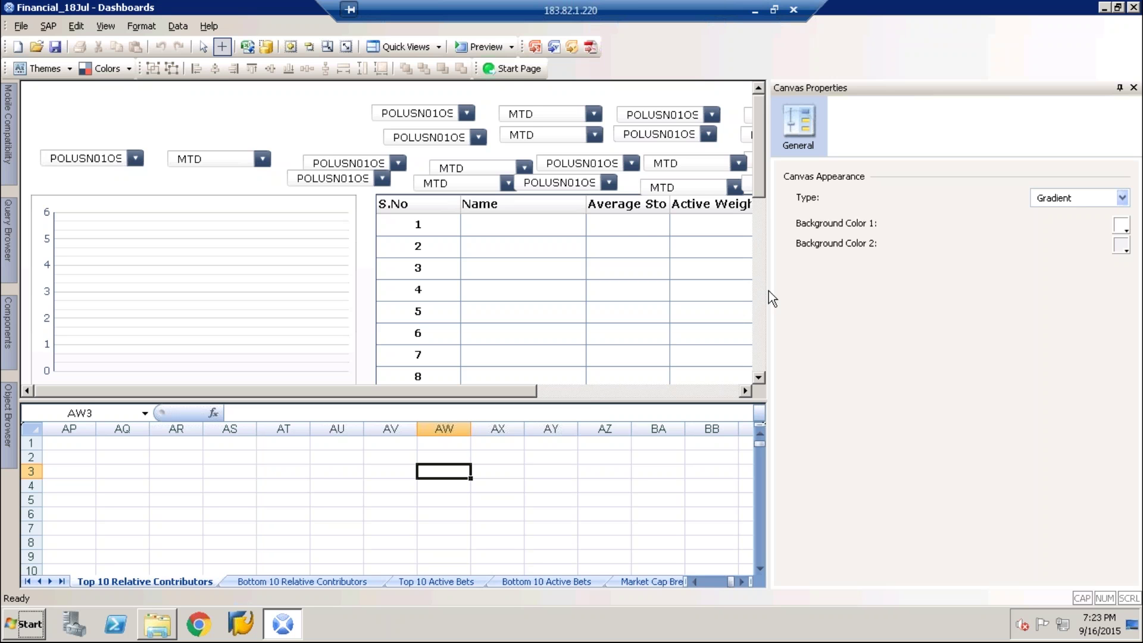
pyautogui.moveTo(766, 287); pyautogui.dragTo(911, 287)
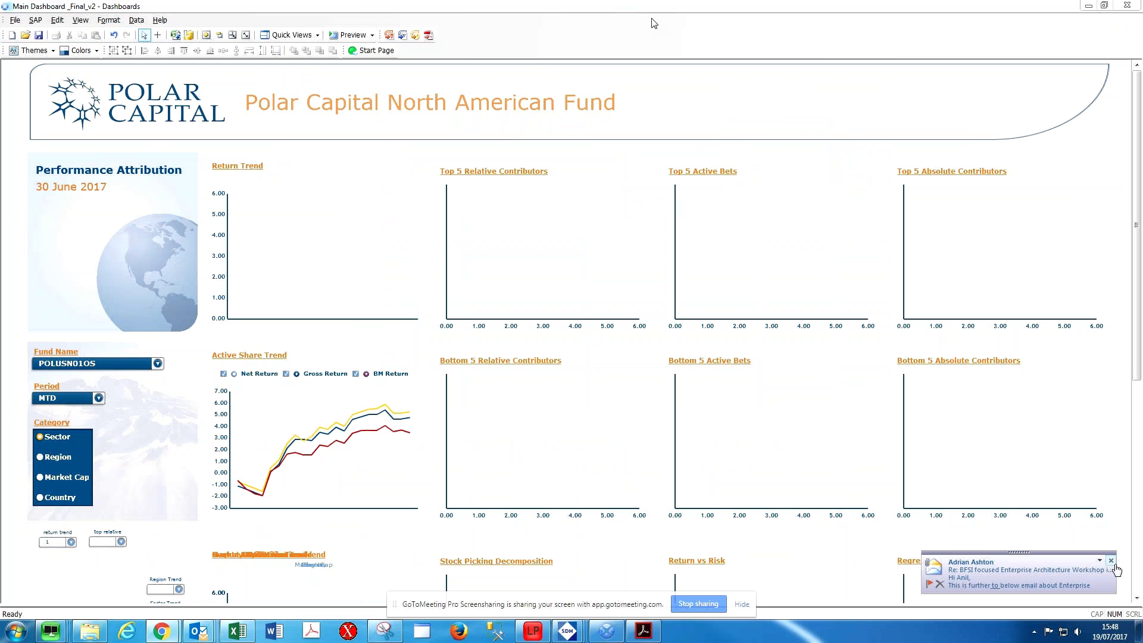
# - Dismiss the e-mail notification and look through the charts and filters of the Main Dashboard _Final_v2 layout
pyautogui.click(1110, 561)
pyautogui.scroll(-1, 1137, 217)
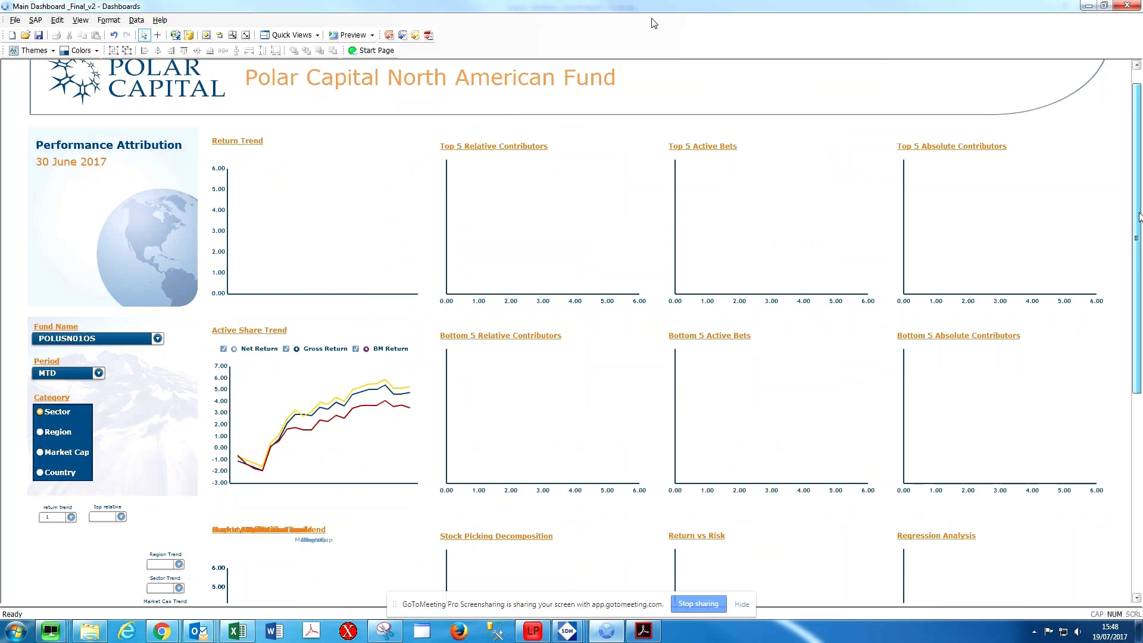
pyautogui.scroll(-4, 1137, 217)
pyautogui.scroll(5, 1137, 217)
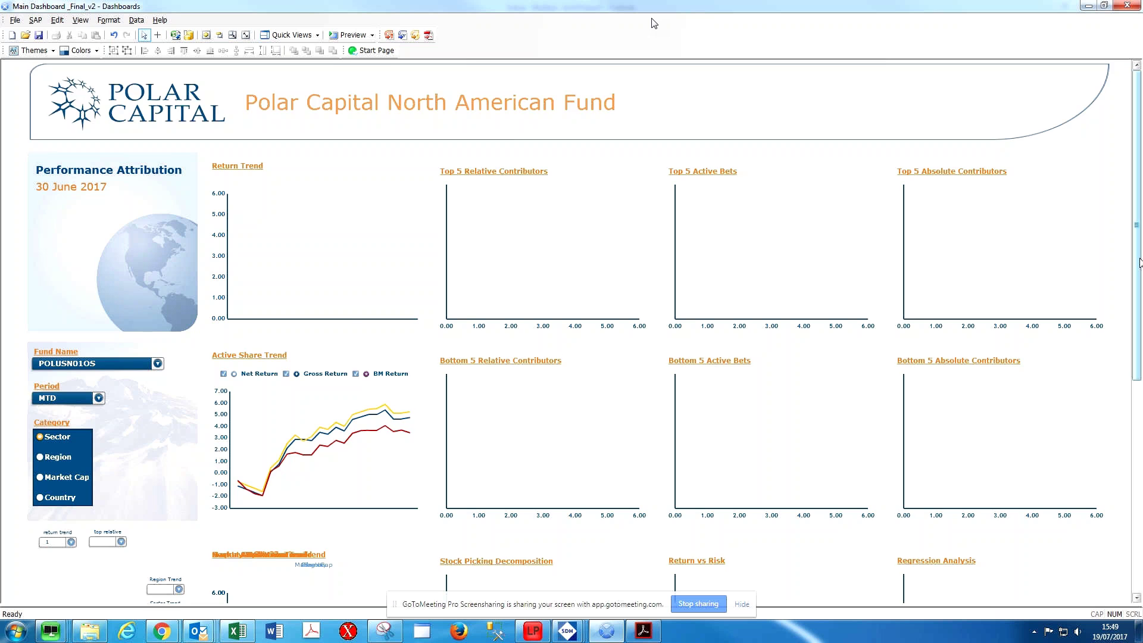
pyautogui.moveTo(1140, 262)
pyautogui.mouseDown()
pyautogui.moveTo(1141, 468)
pyautogui.moveTo(1140, 271)
pyautogui.mouseUp()
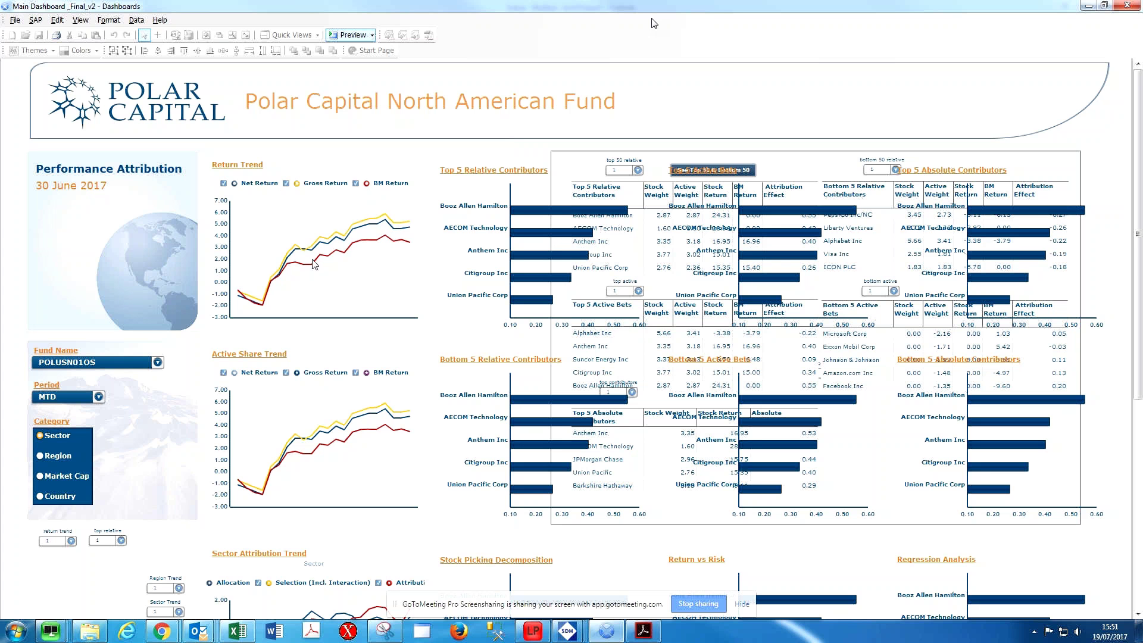
# - Switch to Chrome and bring up the Ae Dil Hai Mushkil song video on YouTube
pyautogui.moveTo(368, 225)
pyautogui.moveTo(161, 629)
pyautogui.moveTo(92, 562)
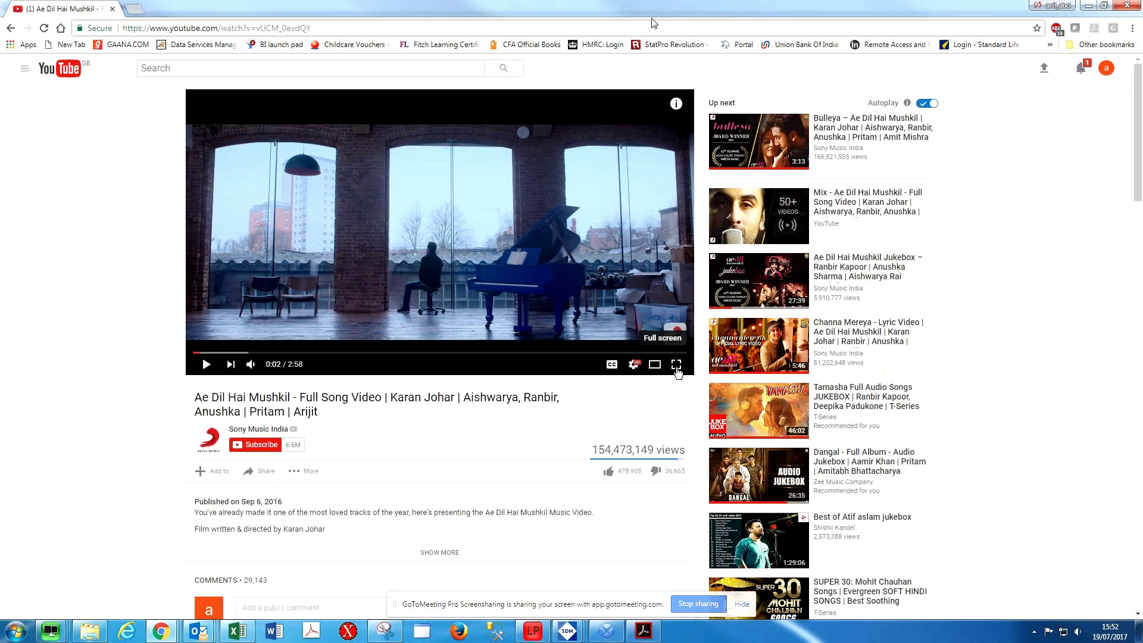
# - Show the song video in full screen, leave full screen, and restore the browser to a smaller window over the dashboard before returning to it
pyautogui.click(676, 366)
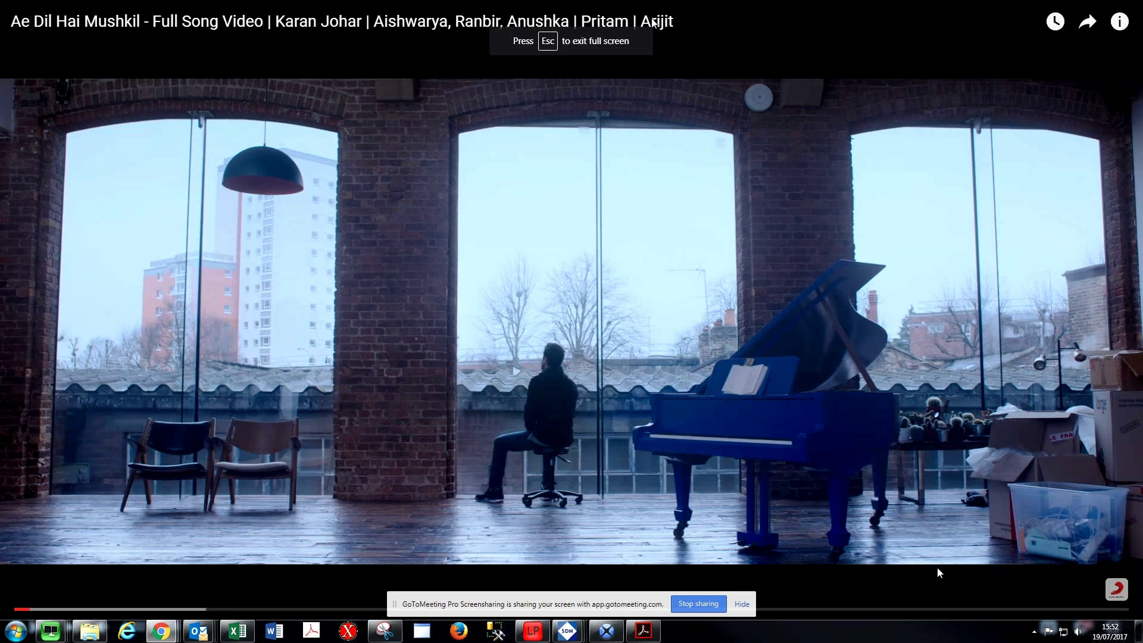
pyautogui.doubleClick(719, 295)
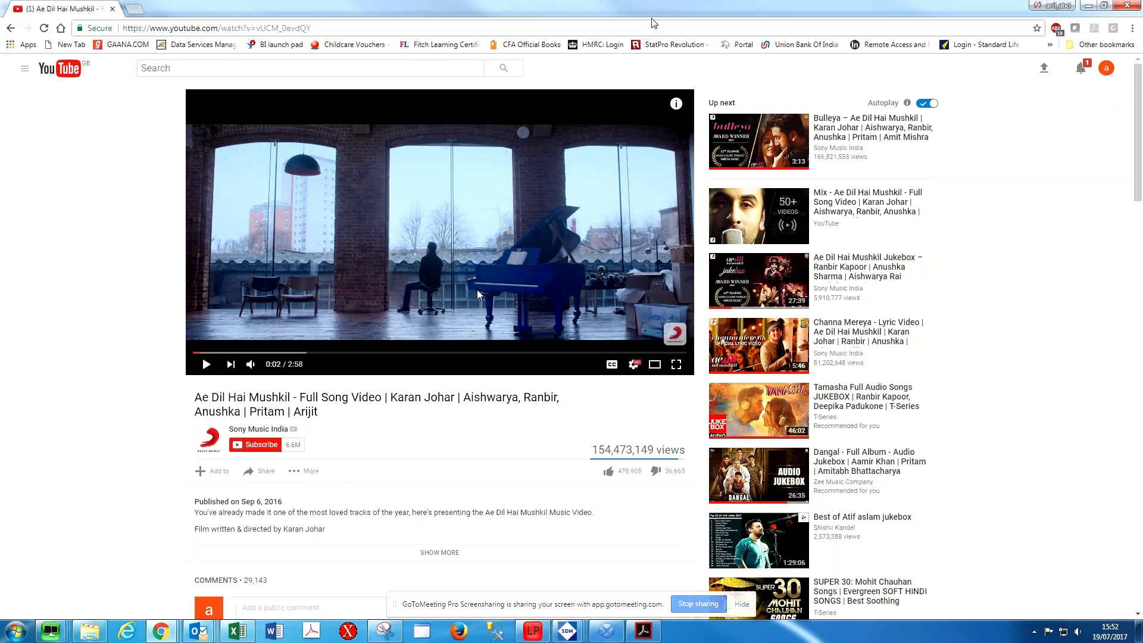
pyautogui.click(1104, 8)
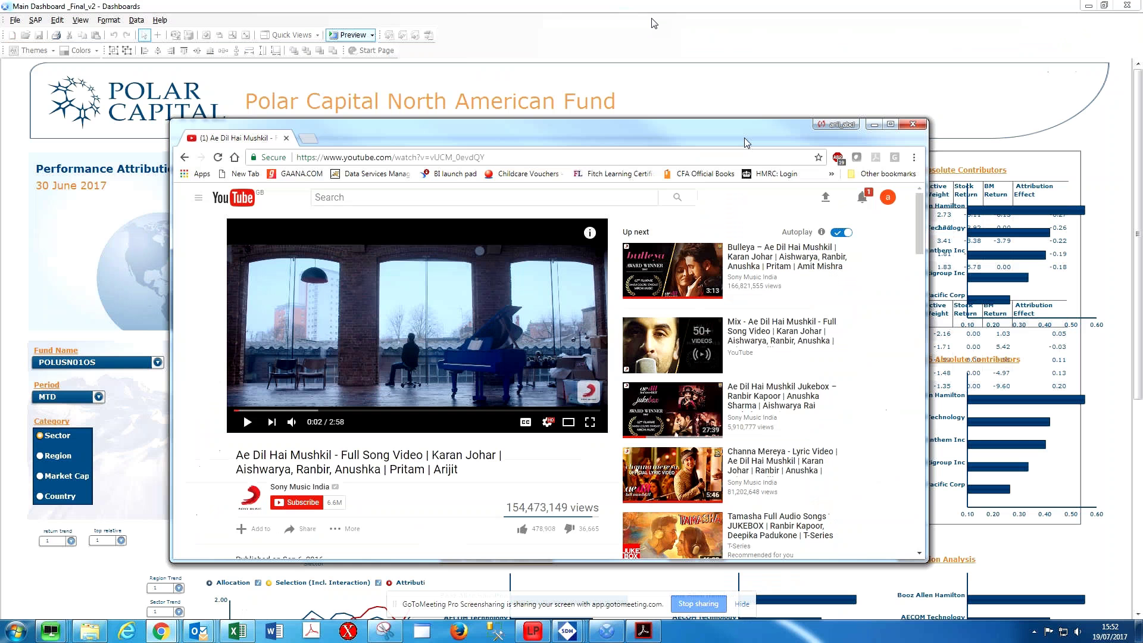
pyautogui.moveTo(747, 143); pyautogui.dragTo(493, 259)
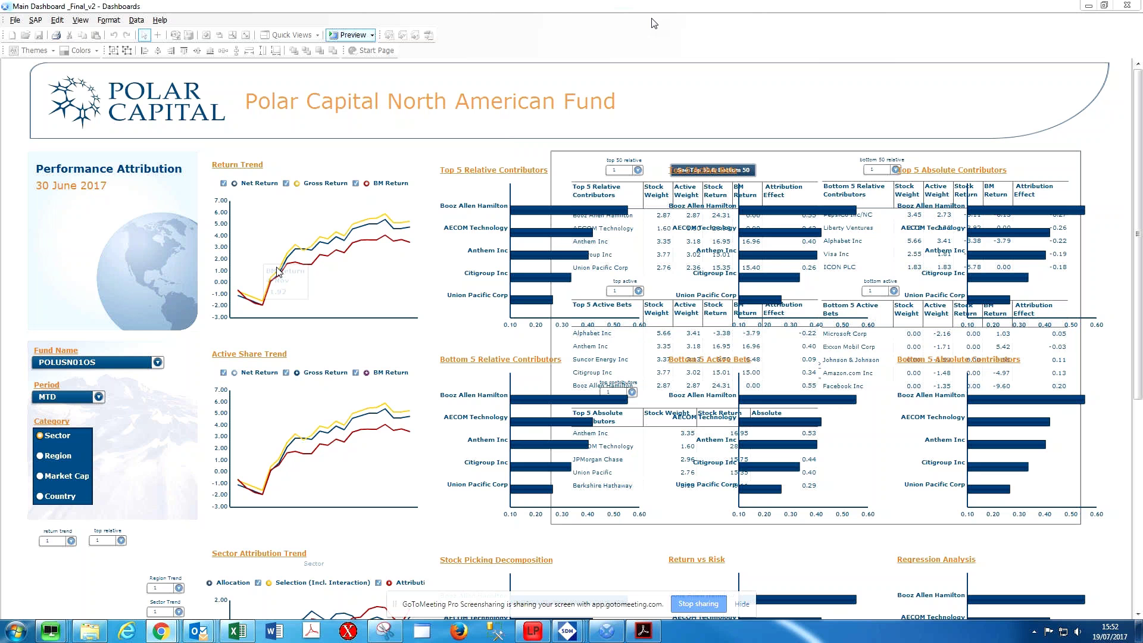
pyautogui.moveTo(278, 274)
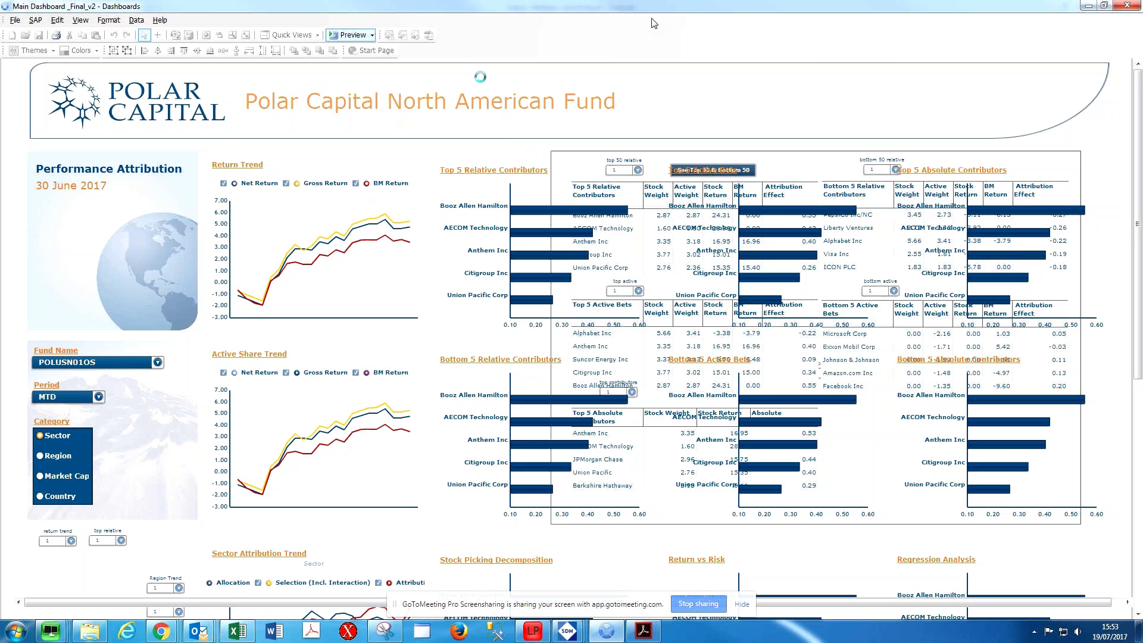
# - Leave the preview, show the full workspace with components, objects and spreadsheet, and select Group 3
pyautogui.click(317, 34)
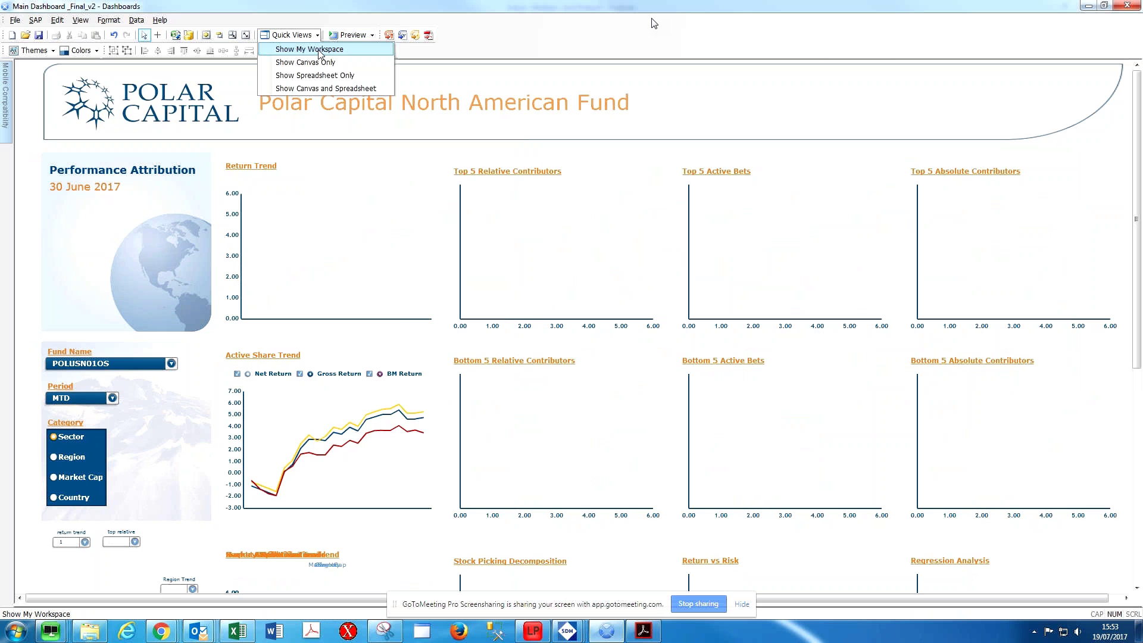
pyautogui.click(320, 53)
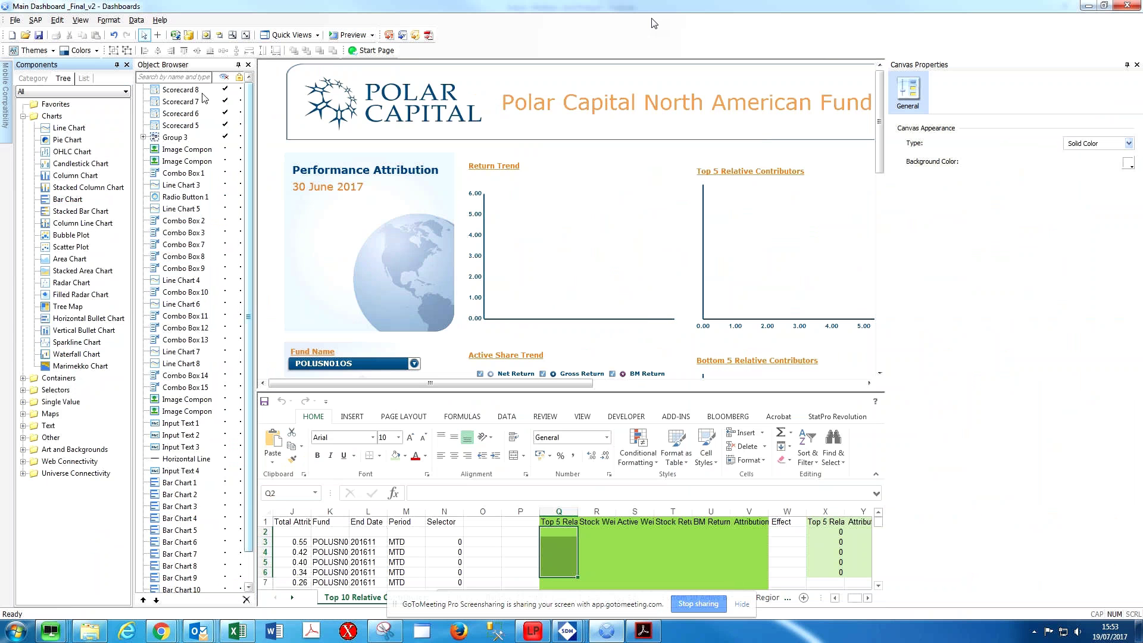
pyautogui.click(179, 91)
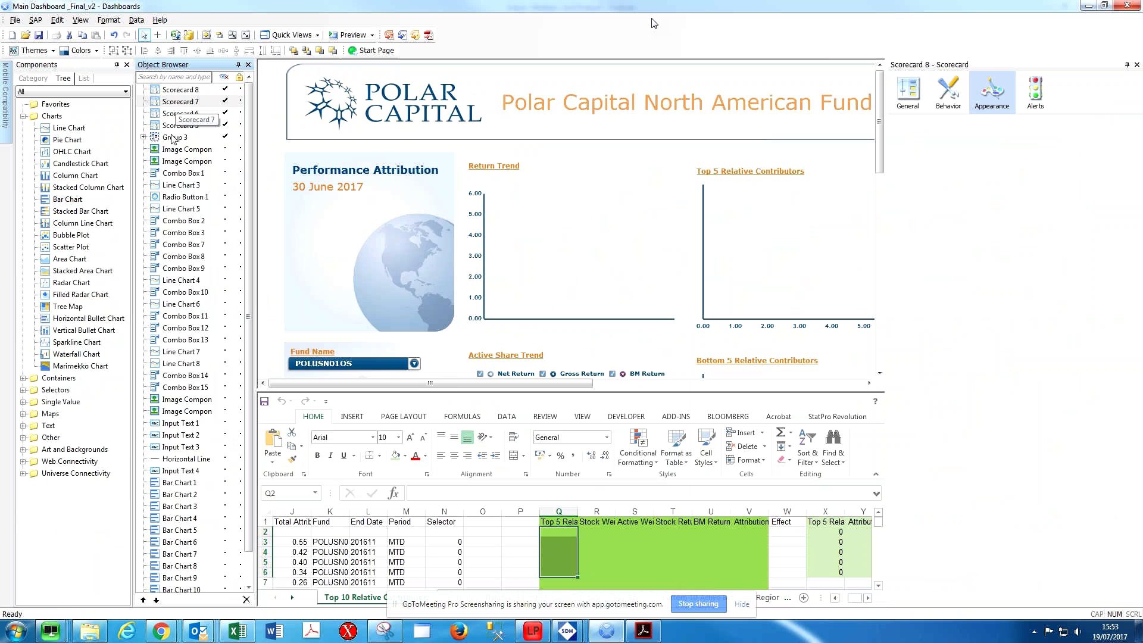
pyautogui.click(181, 137)
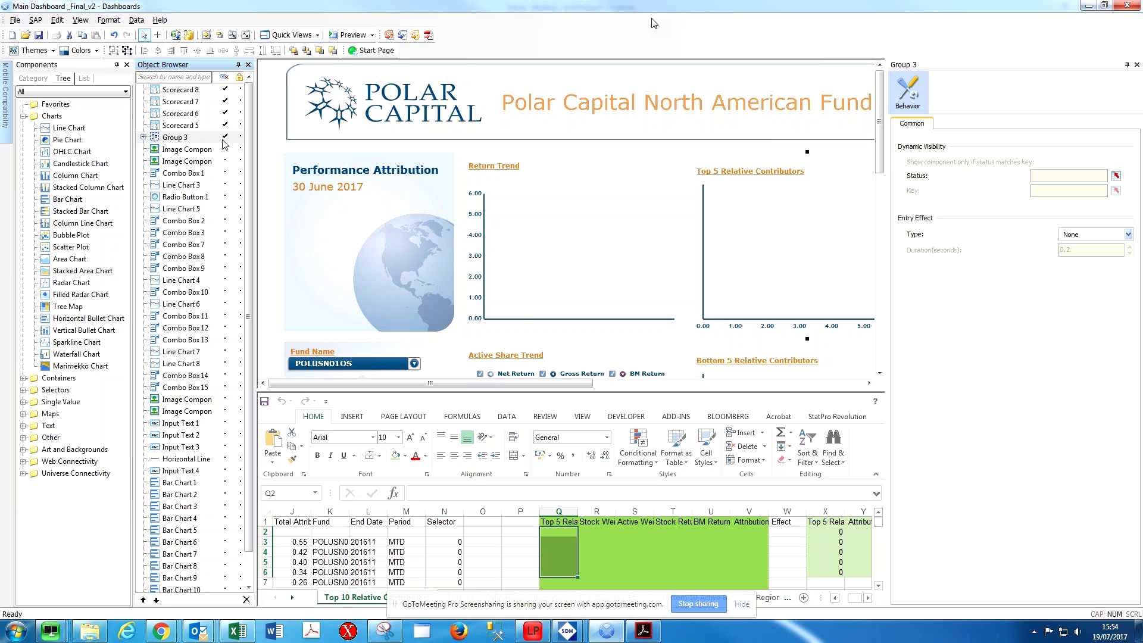
pyautogui.rightClick(179, 143)
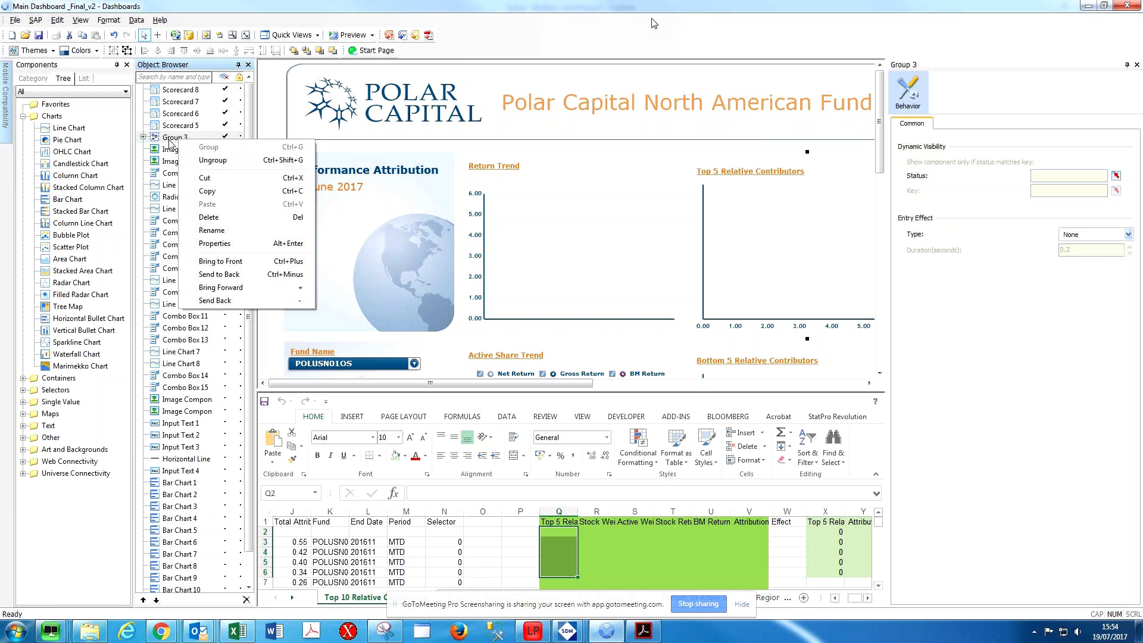
pyautogui.click(170, 139)
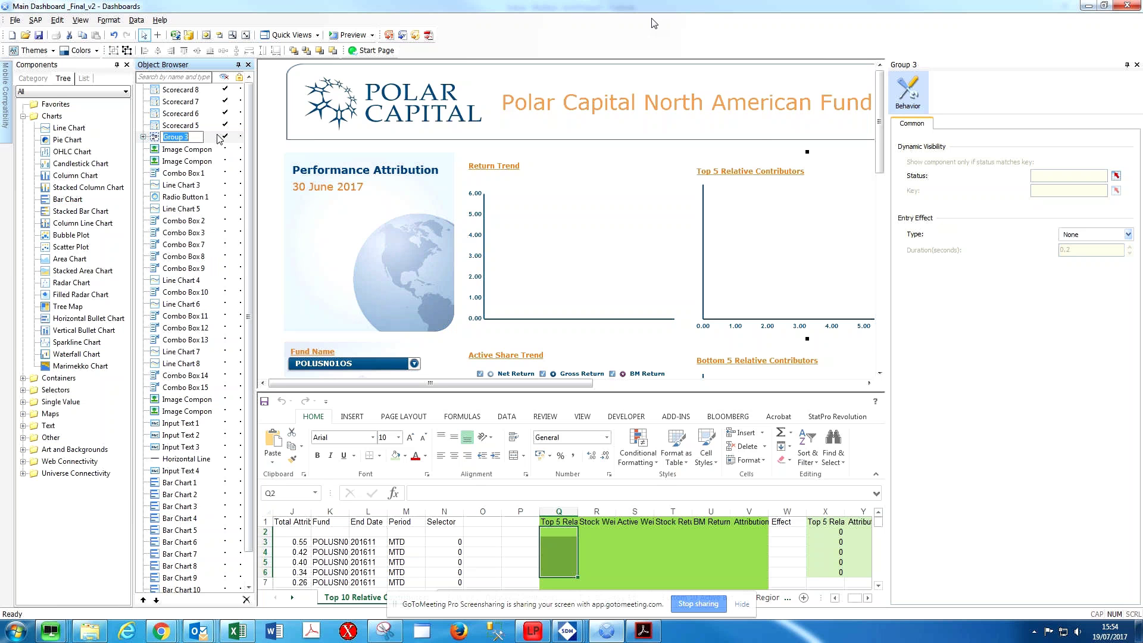
pyautogui.click(302, 233)
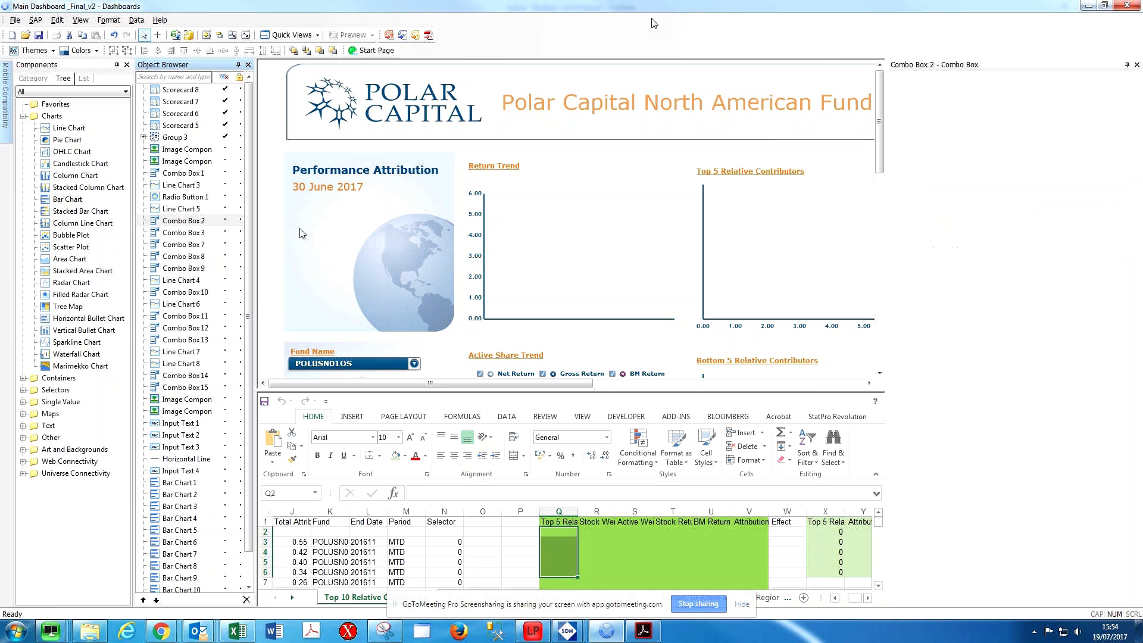
# - Link Group 3's dynamic visibility status to cell P1 of the Top 10 Relative Contributors sheet
pyautogui.click(174, 137)
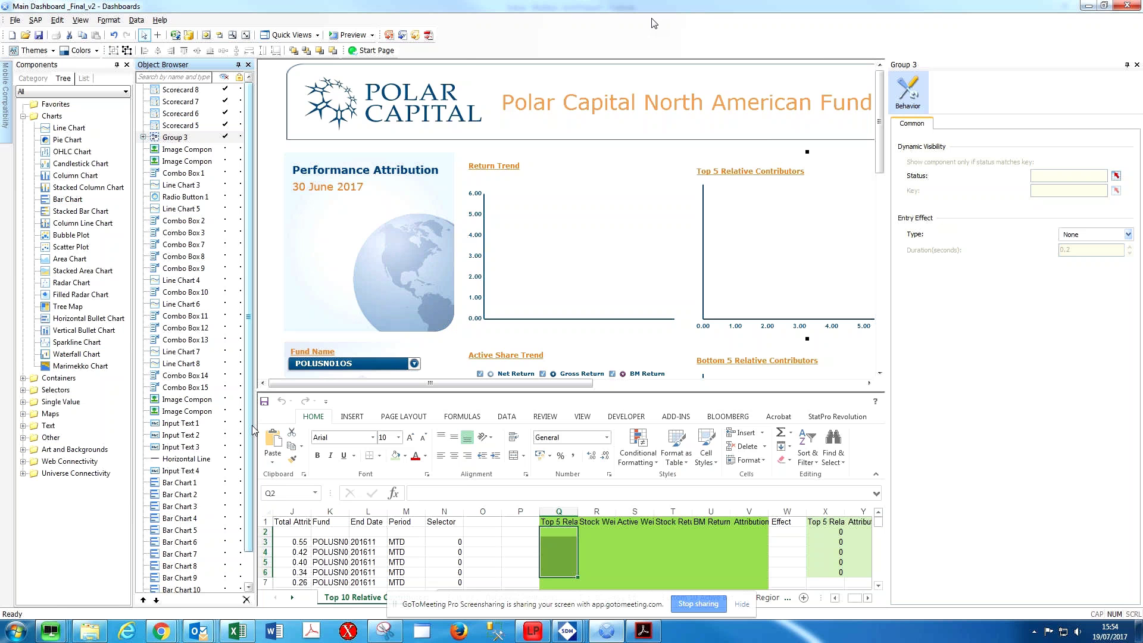
pyautogui.moveTo(252, 426); pyautogui.dragTo(250, 381)
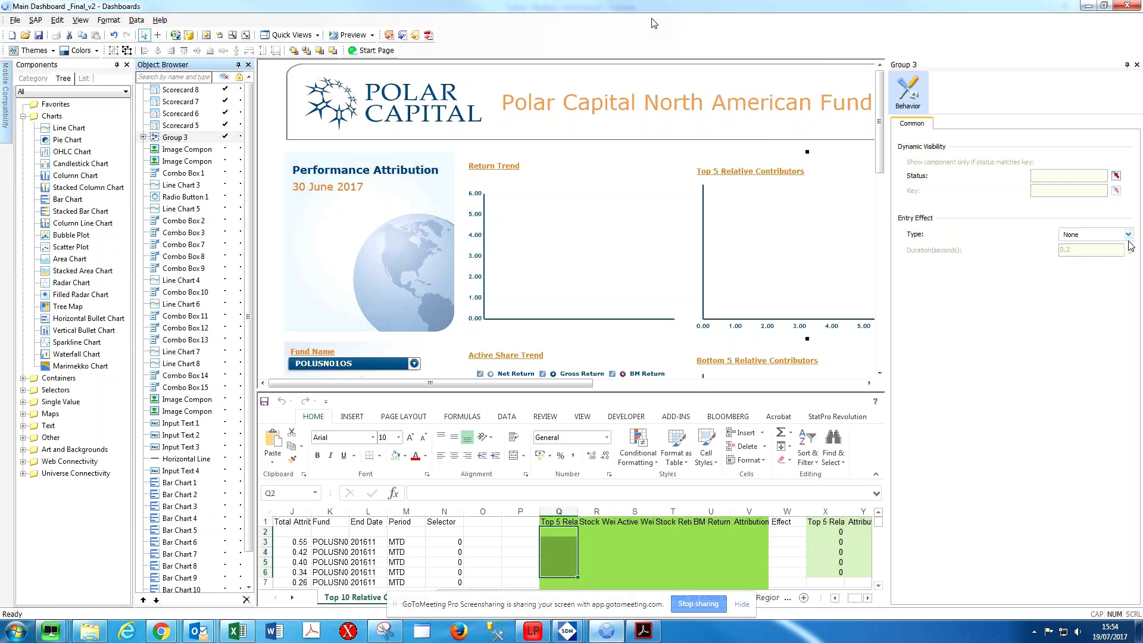
pyautogui.click(1117, 175)
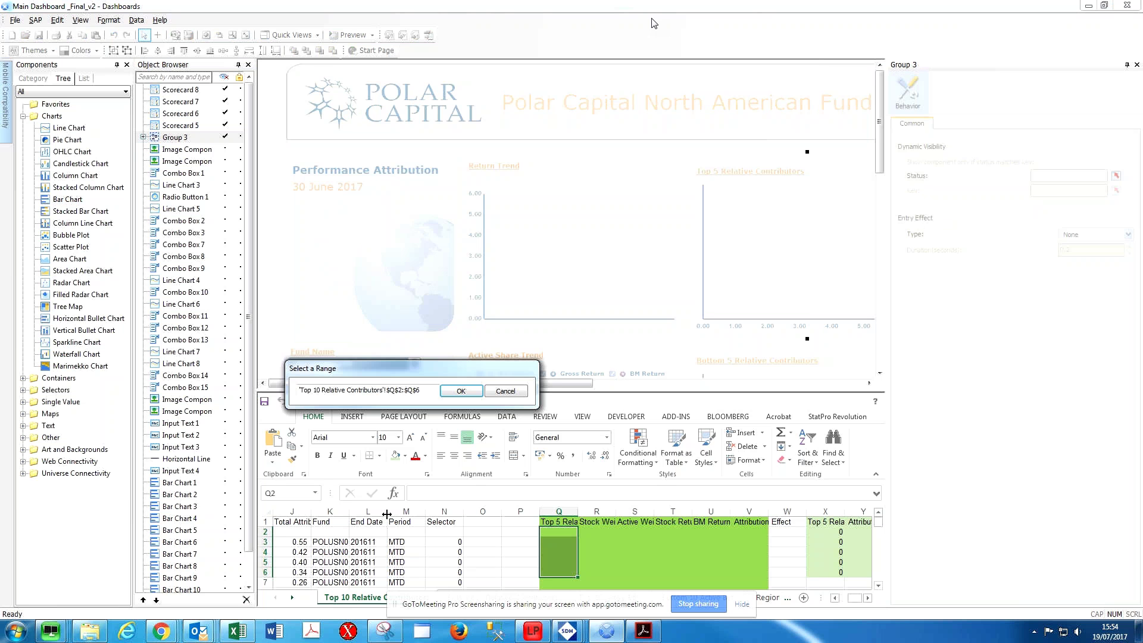
pyautogui.click(521, 525)
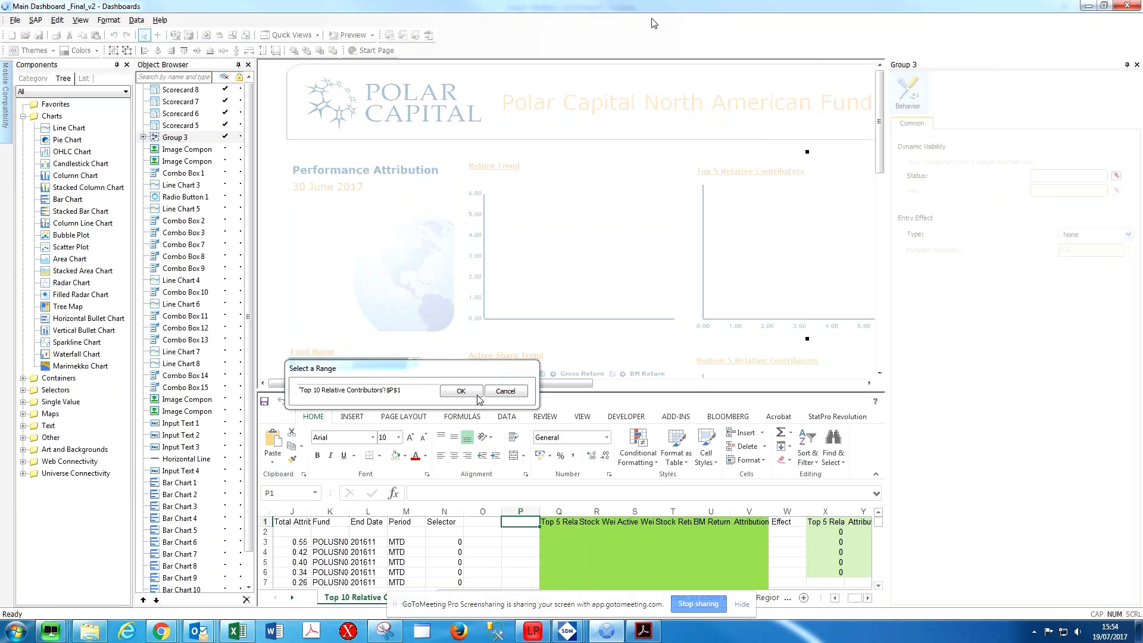
pyautogui.click(461, 391)
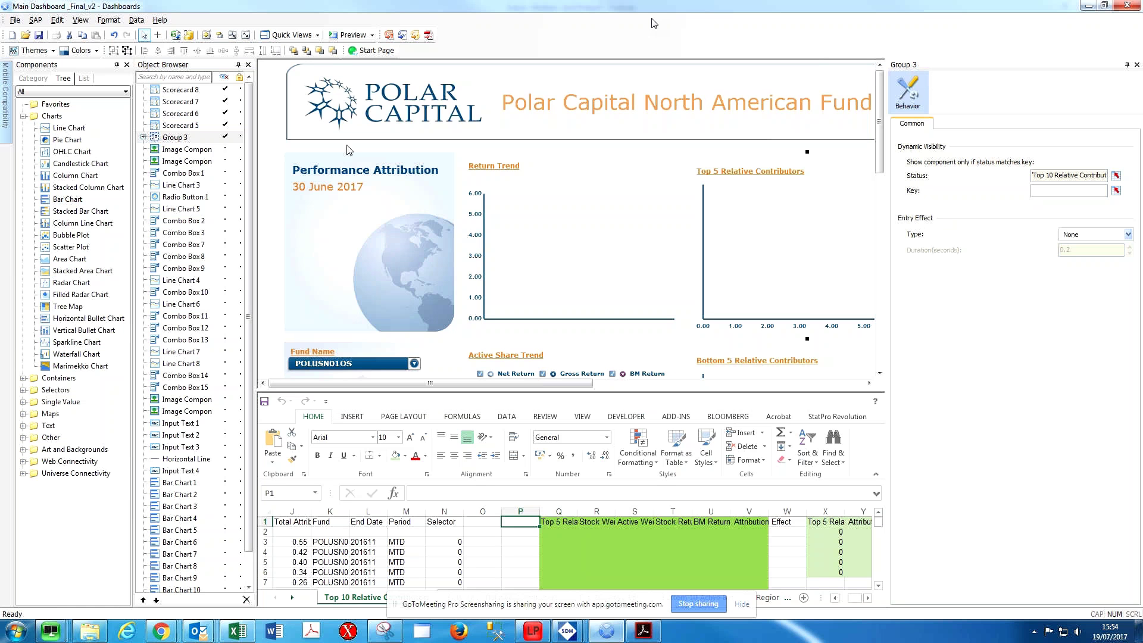
# - Shade cell P1 of the Top 10 Relative Contributors sheet with a light blue fill
pyautogui.click(181, 126)
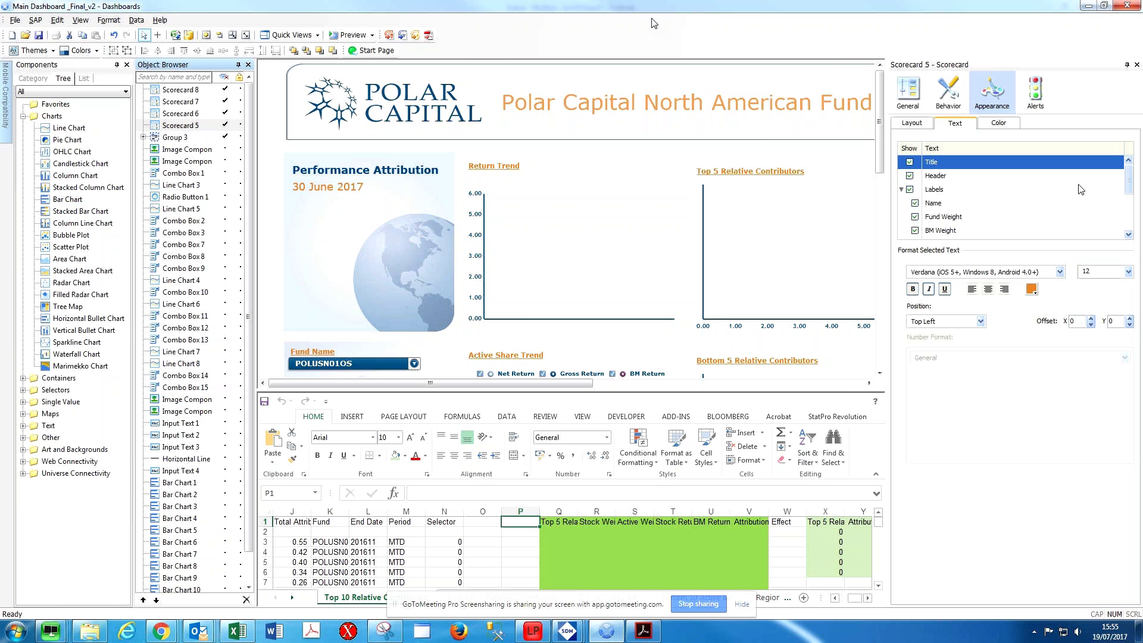
pyautogui.click(405, 456)
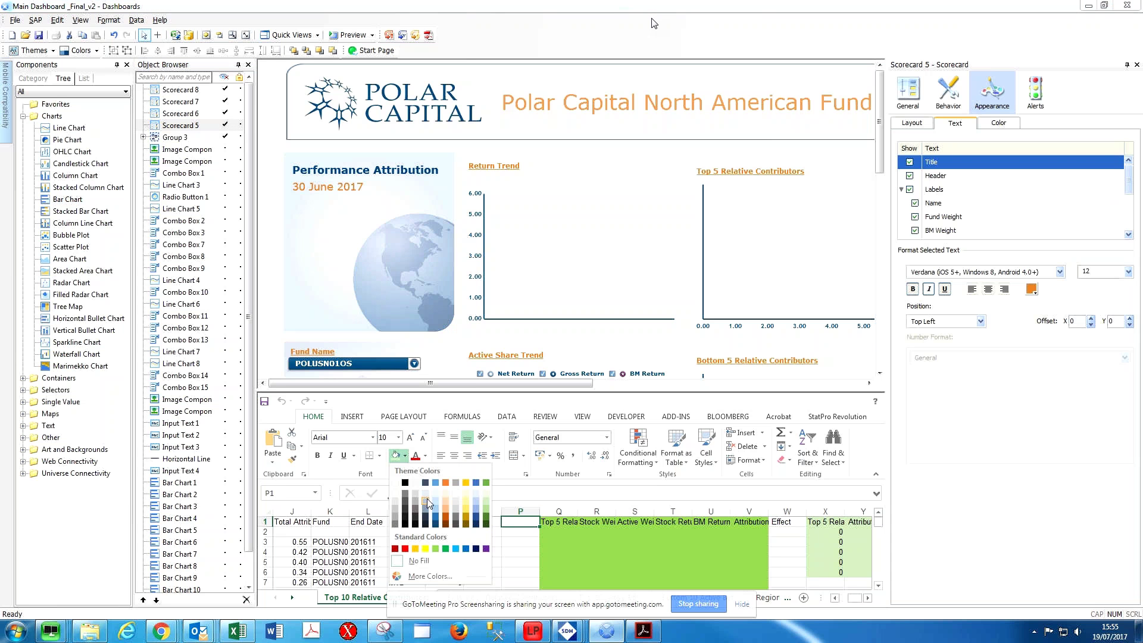
pyautogui.click(427, 498)
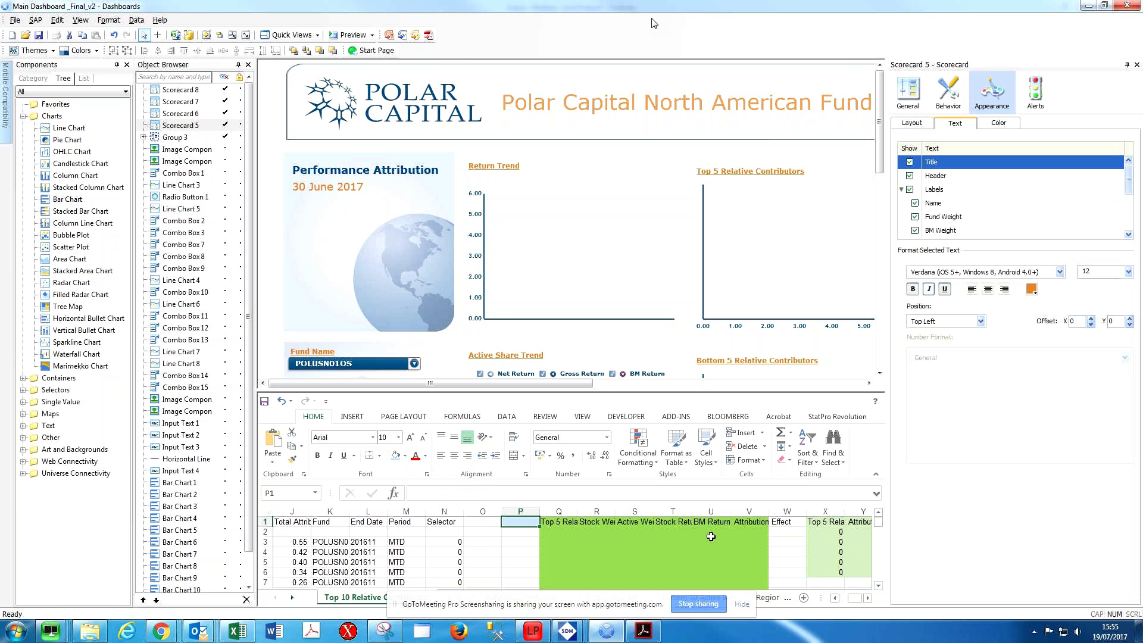
# - Set Group 3's dynamic visibility key to 1
pyautogui.click(192, 138)
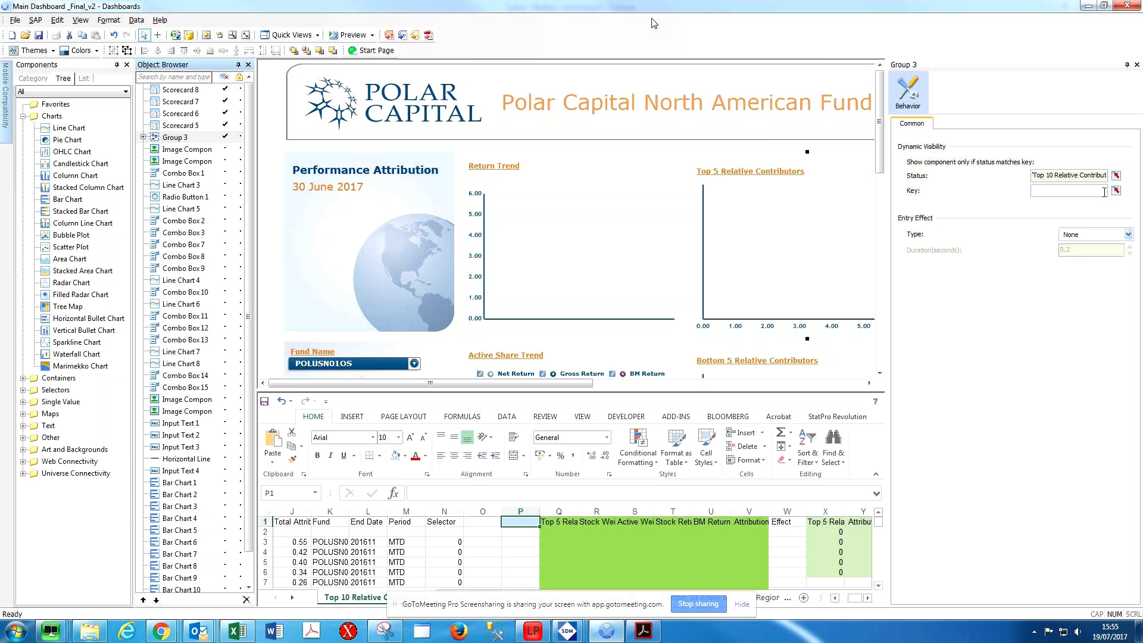
pyautogui.click(1104, 191)
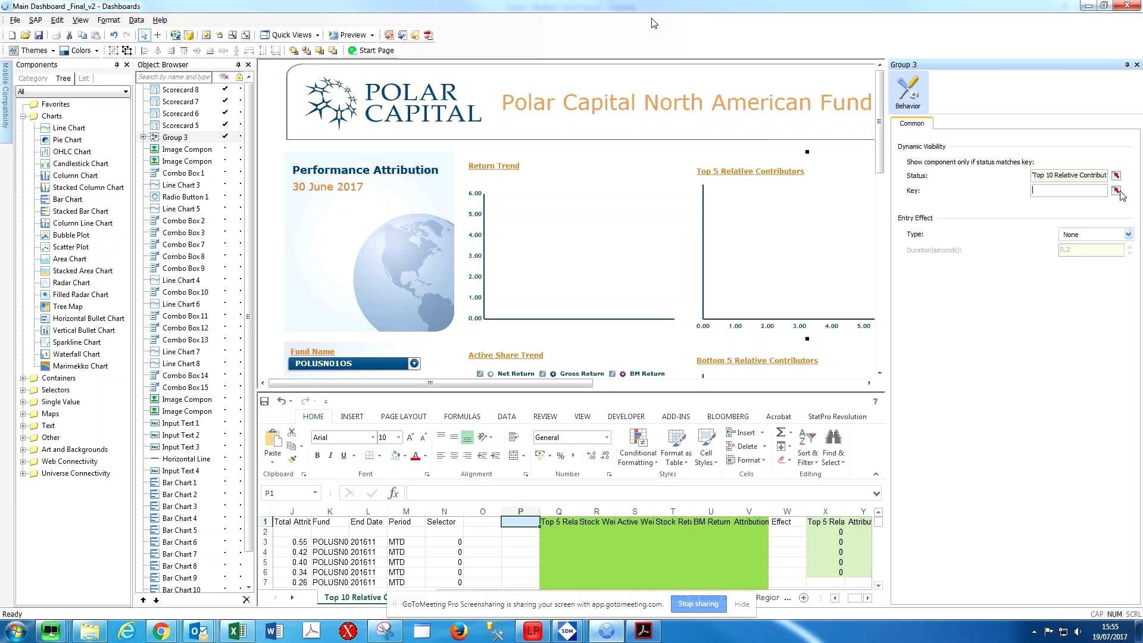
pyautogui.write('1')
# - Review Scorecard 5's dynamic visibility, appearance and animation settings, and return to Group 3's behavior properties
pyautogui.click(181, 126)
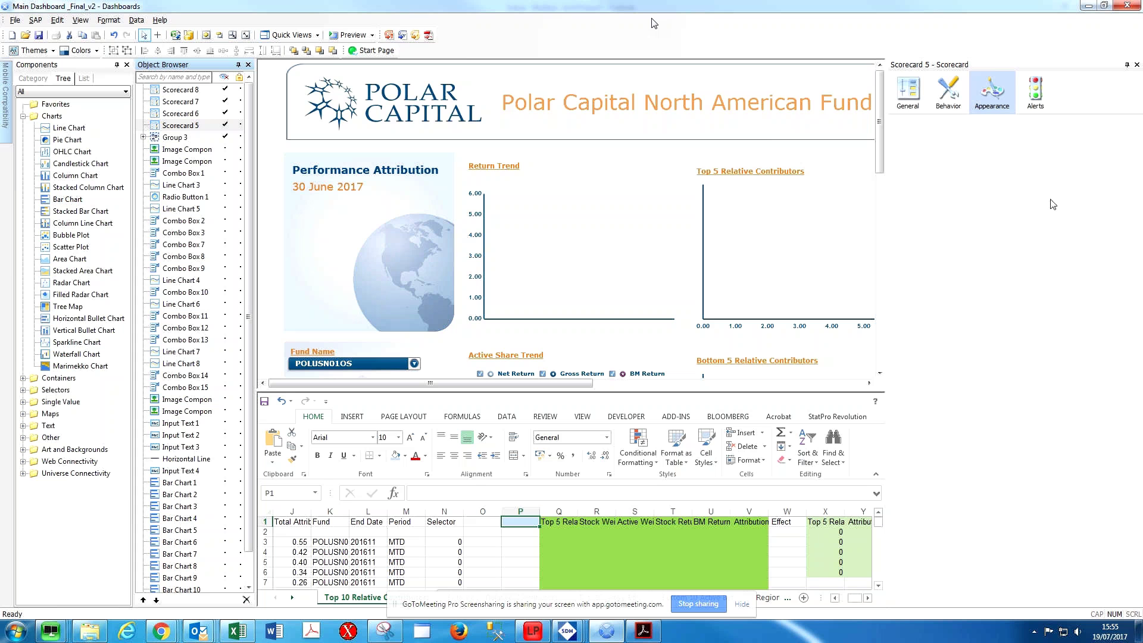
pyautogui.click(909, 101)
pyautogui.click(948, 92)
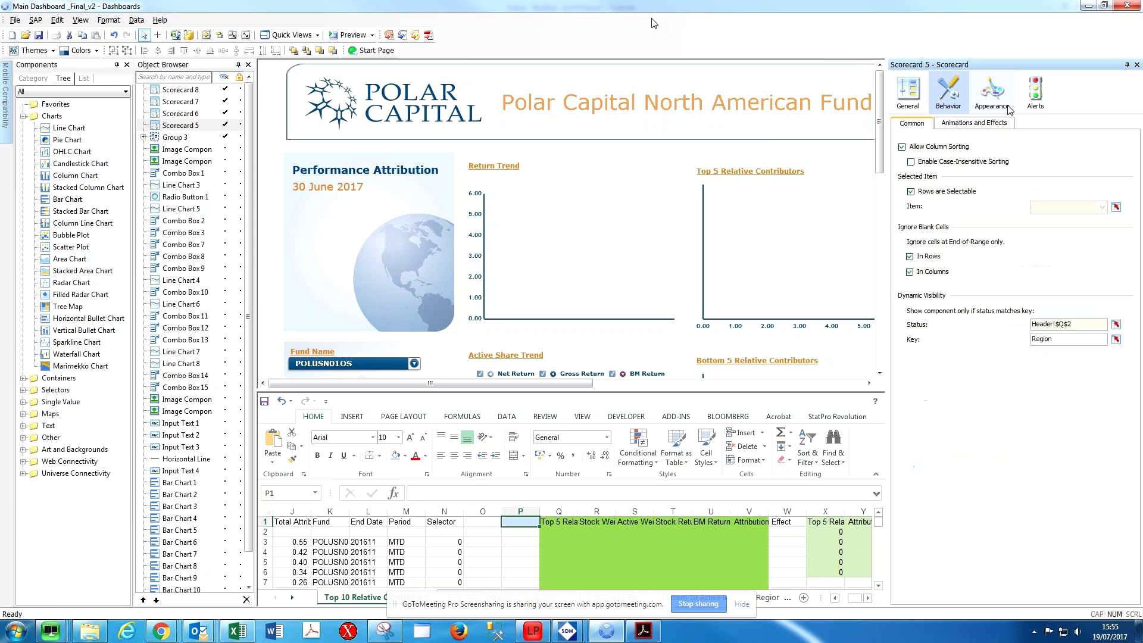
pyautogui.click(1003, 109)
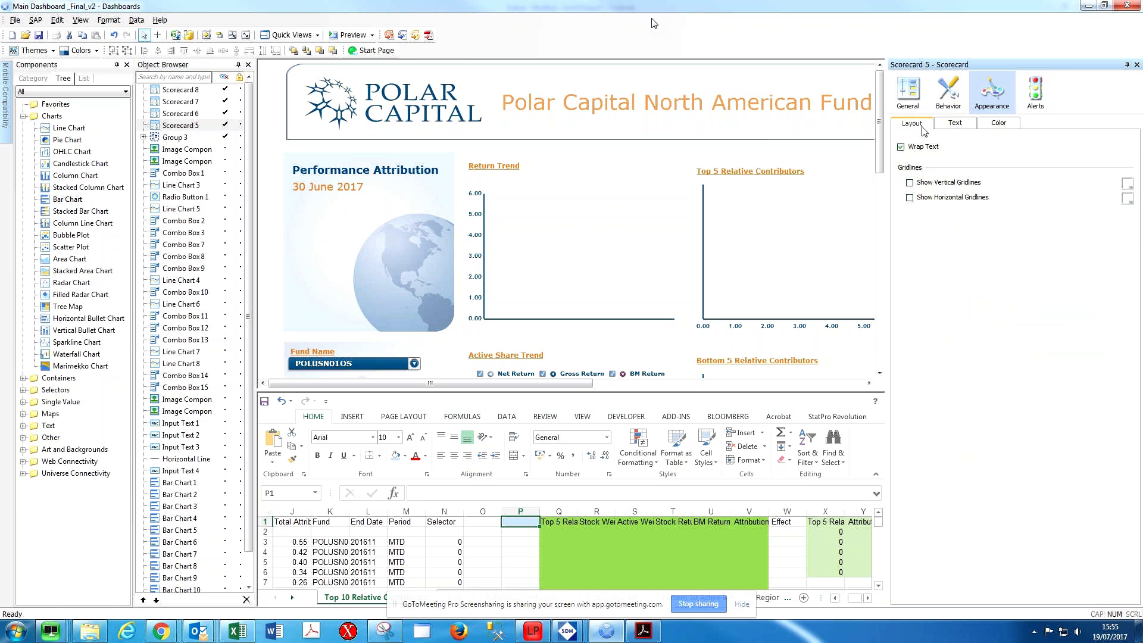
pyautogui.click(954, 111)
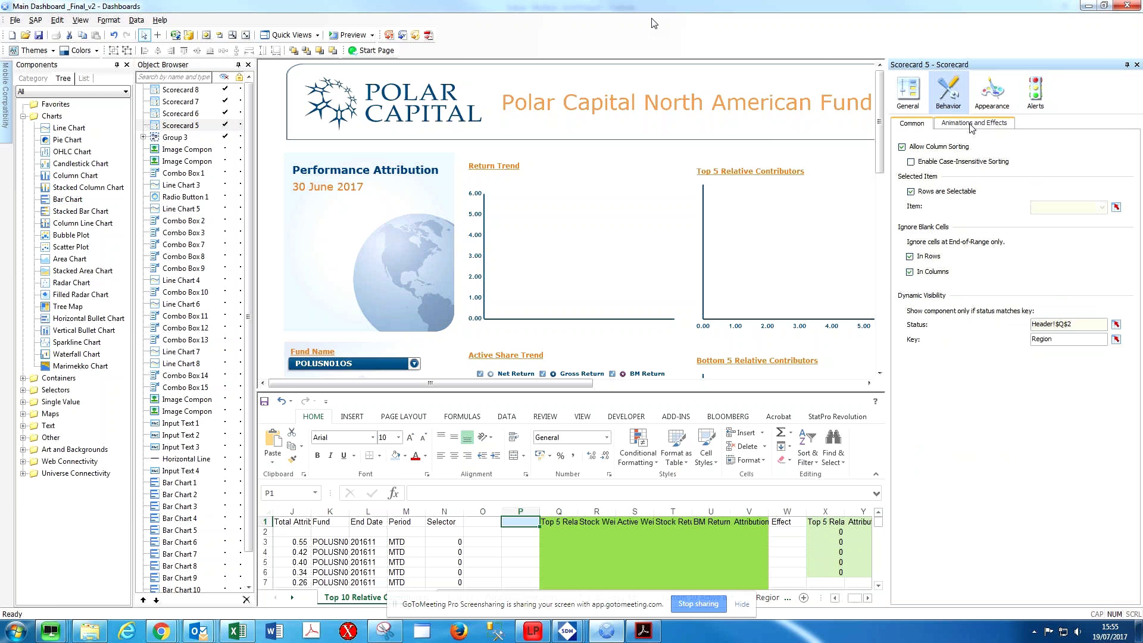
pyautogui.click(971, 123)
pyautogui.click(910, 126)
pyautogui.click(182, 139)
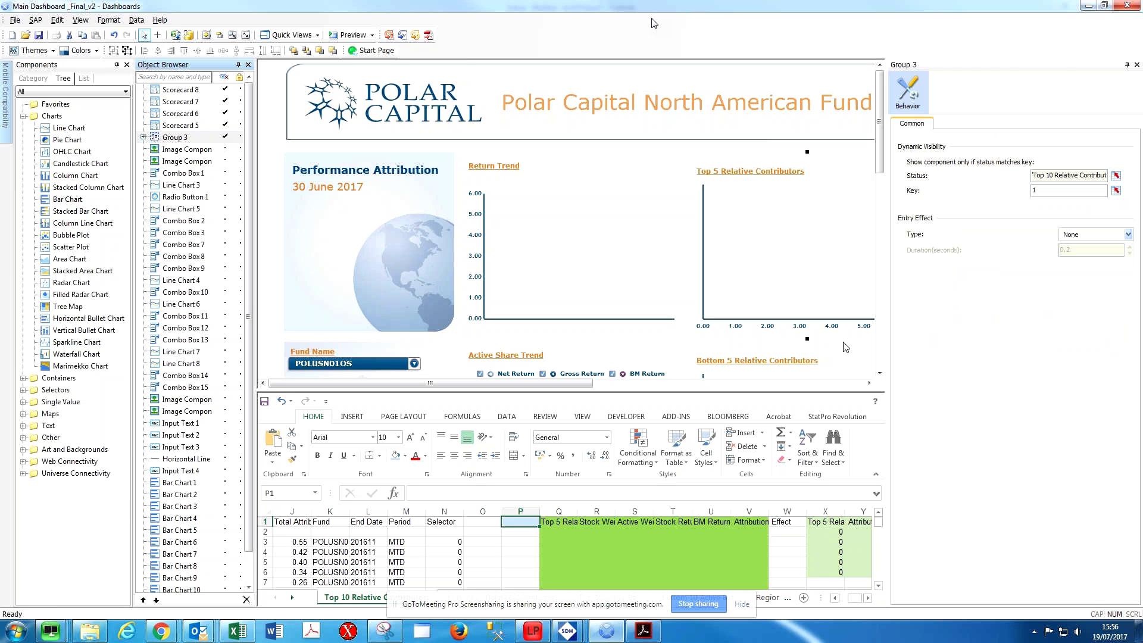
# - Preview the dashboard, look through its contributor, active bets and trend charts, and exit the preview
pyautogui.click(360, 52)
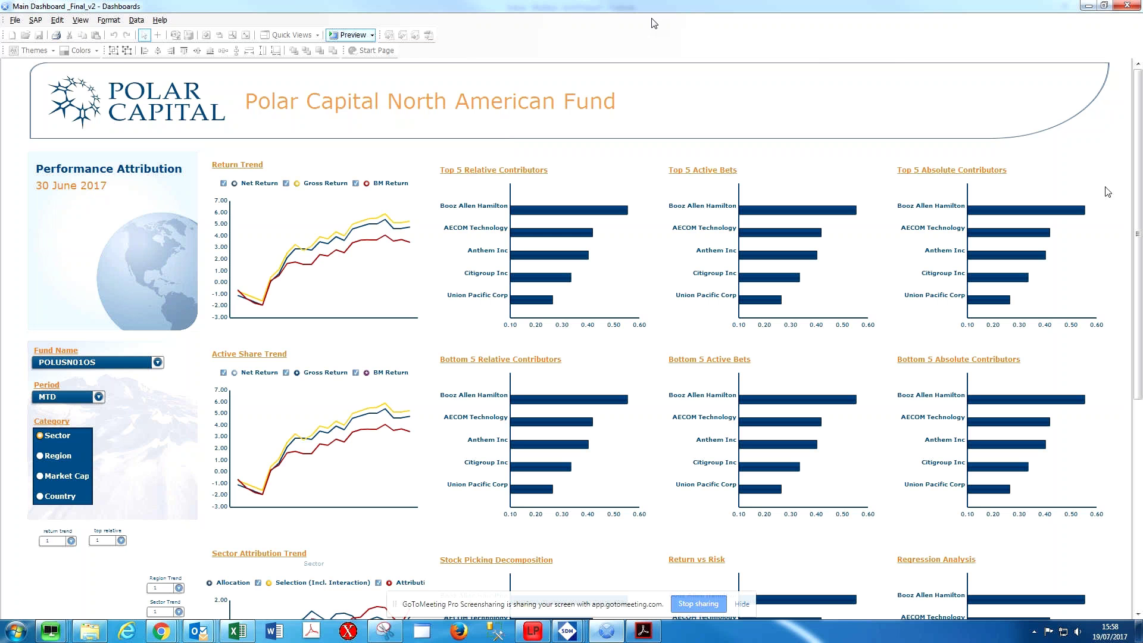
pyautogui.moveTo(1139, 213); pyautogui.dragTo(1139, 250)
pyautogui.scroll(-1, 852, 309)
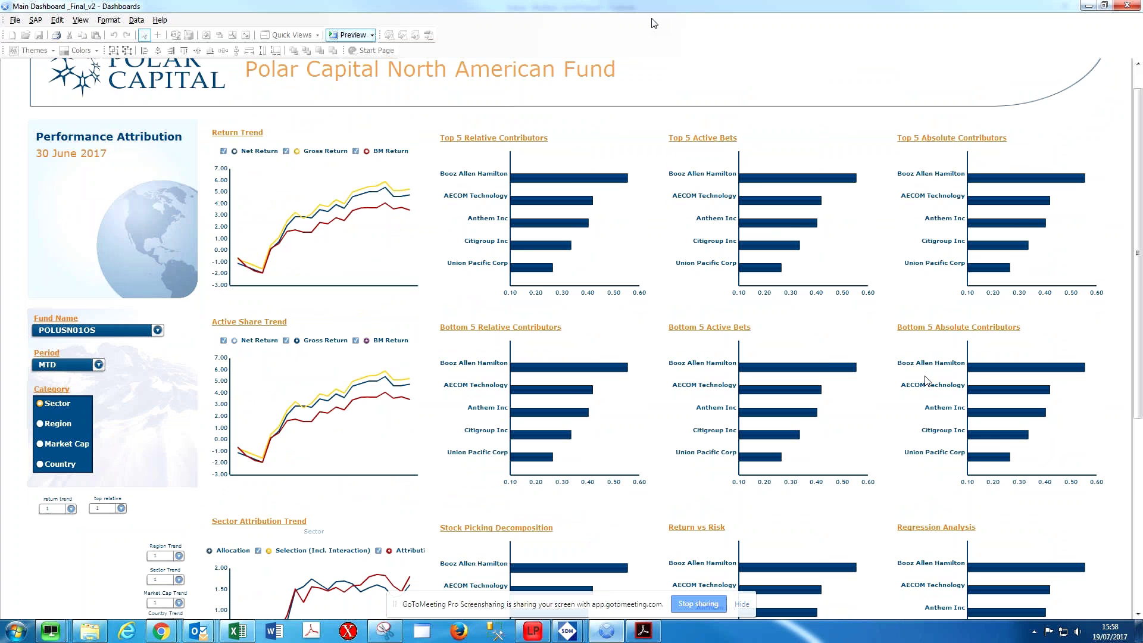
pyautogui.scroll(1, 1139, 367)
pyautogui.moveTo(539, 403)
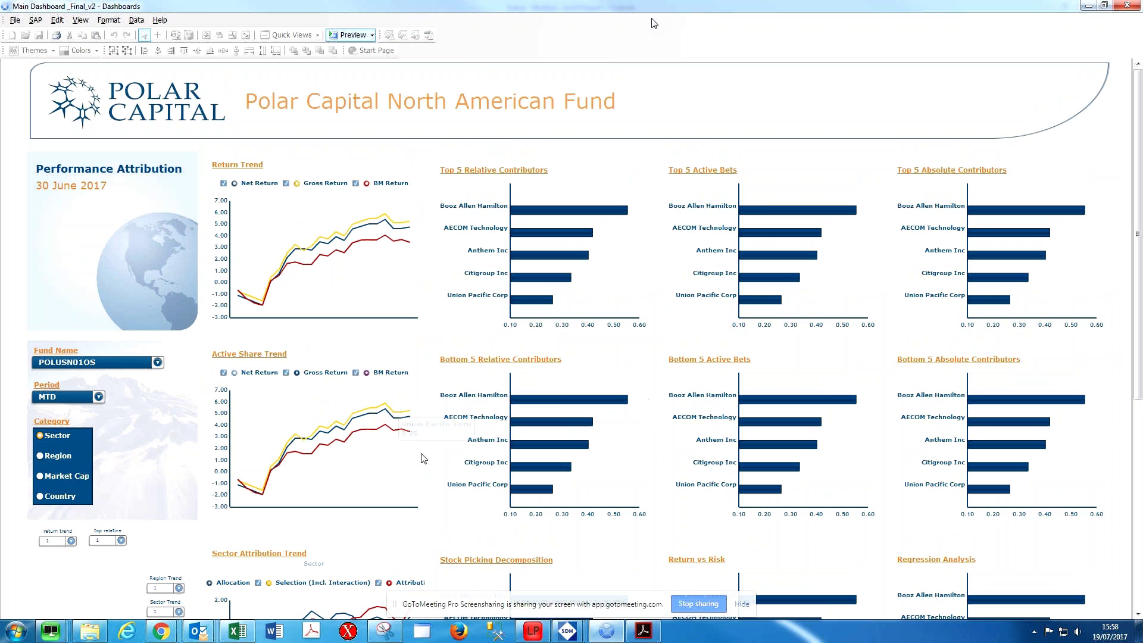
pyautogui.moveTo(381, 432)
pyautogui.click(286, 372)
pyautogui.click(324, 373)
pyautogui.moveTo(1132, 244)
pyautogui.mouseDown()
pyautogui.moveTo(1139, 424)
pyautogui.moveTo(1138, 233)
pyautogui.mouseUp()
pyautogui.click(352, 35)
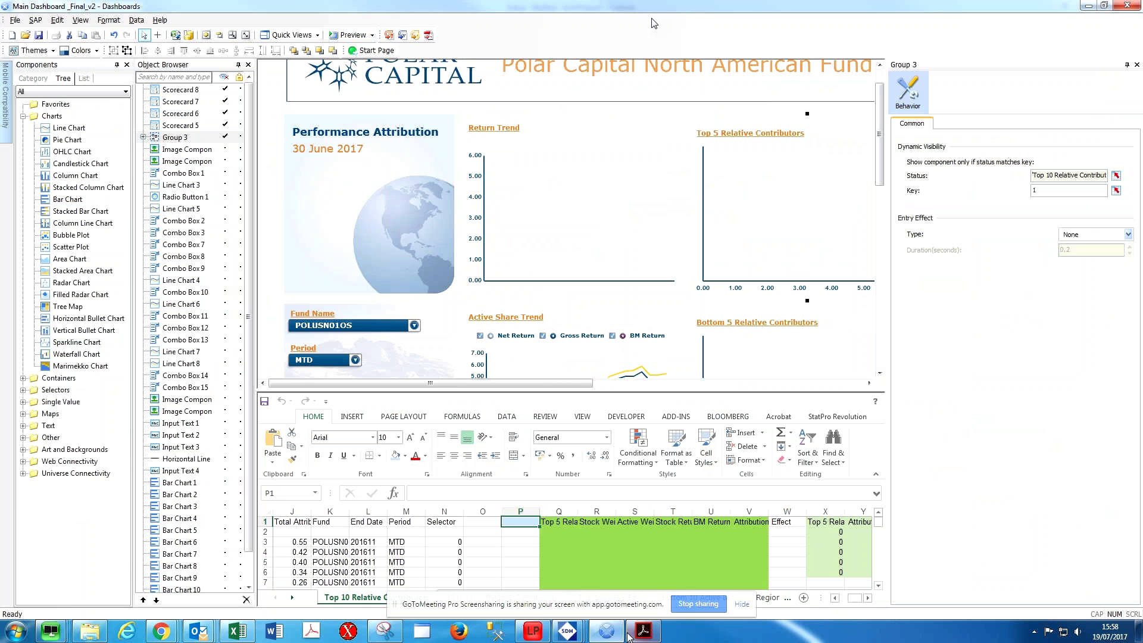
# - Switch to the remote Financial_18Jul dashboard and place a Hierarchical Table on the canvas between the chart and the scorecard
pyautogui.moveTo(159, 632)
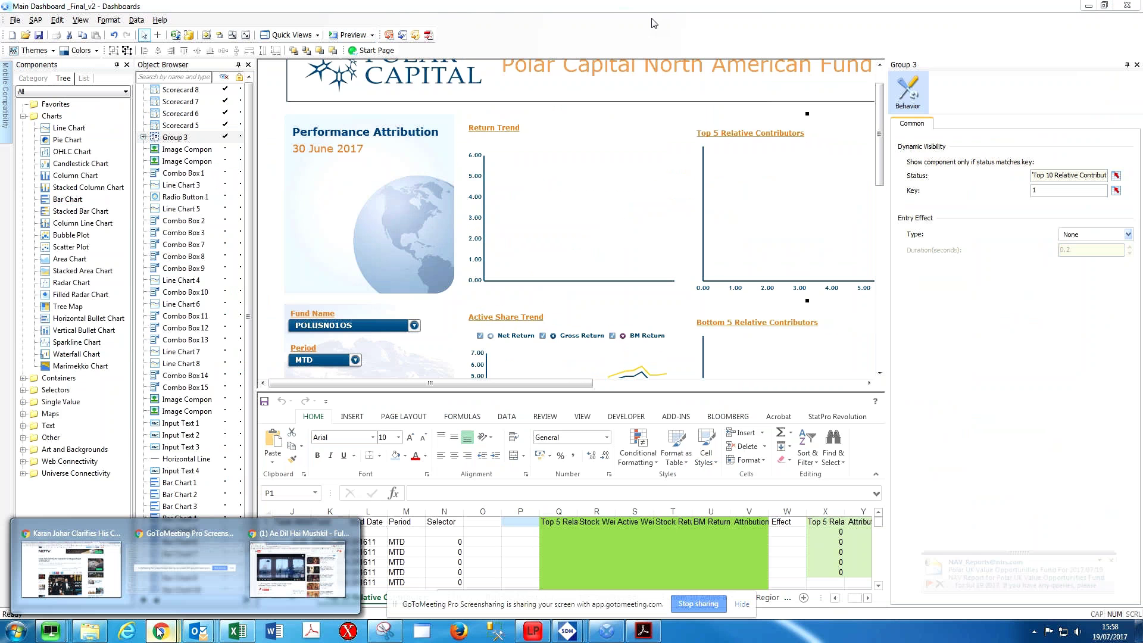
pyautogui.moveTo(247, 575)
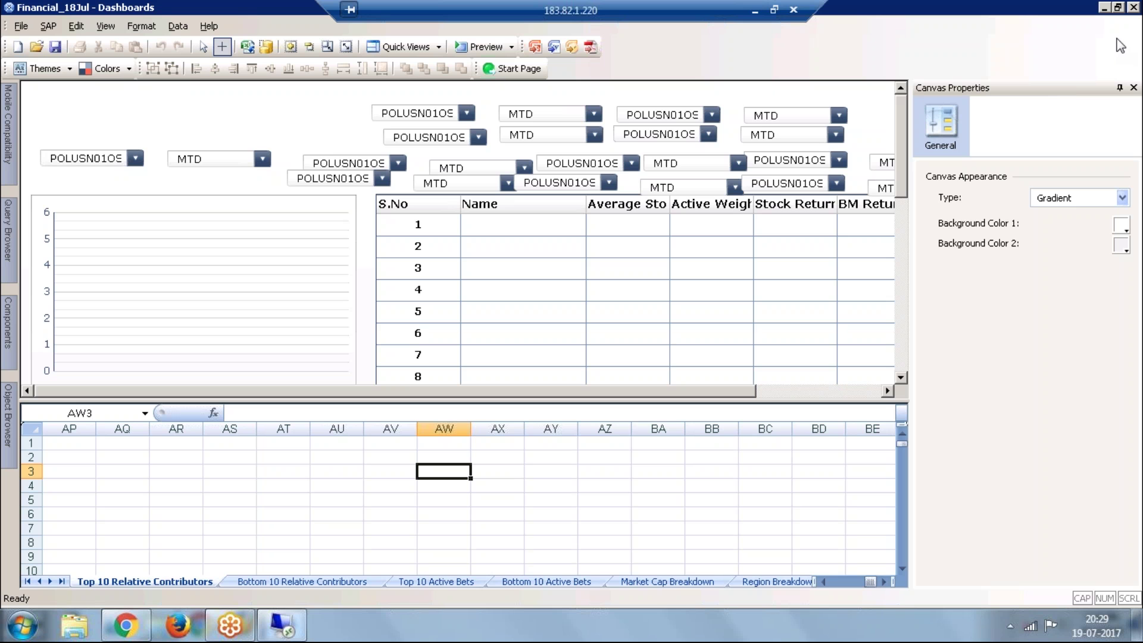
pyautogui.moveTo(902, 151); pyautogui.dragTo(306, 255)
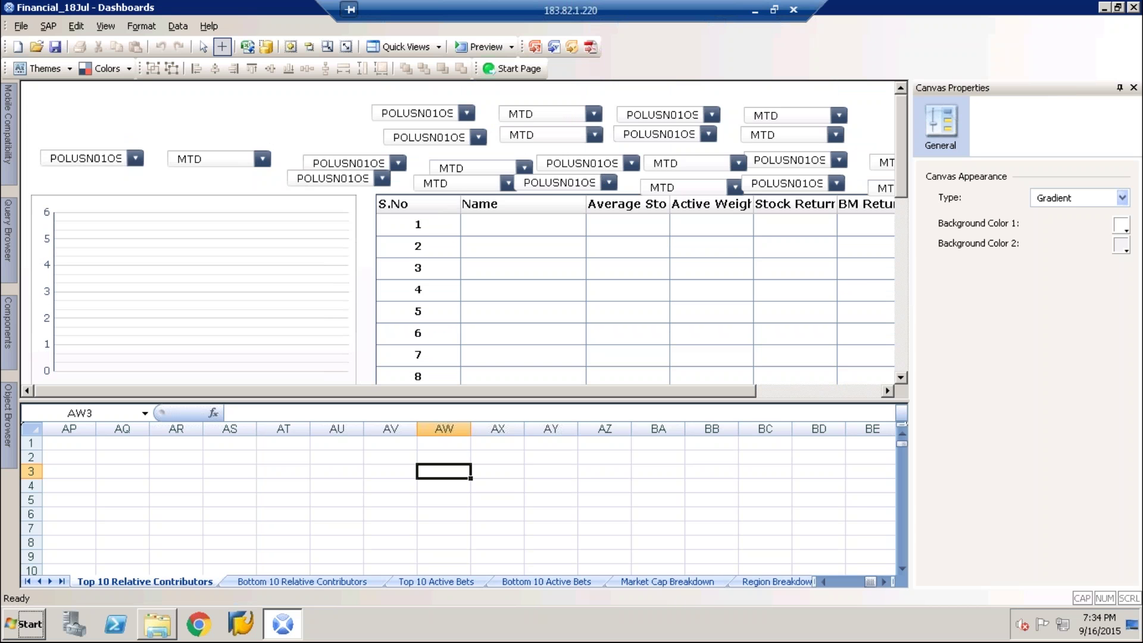
pyautogui.click(267, 132)
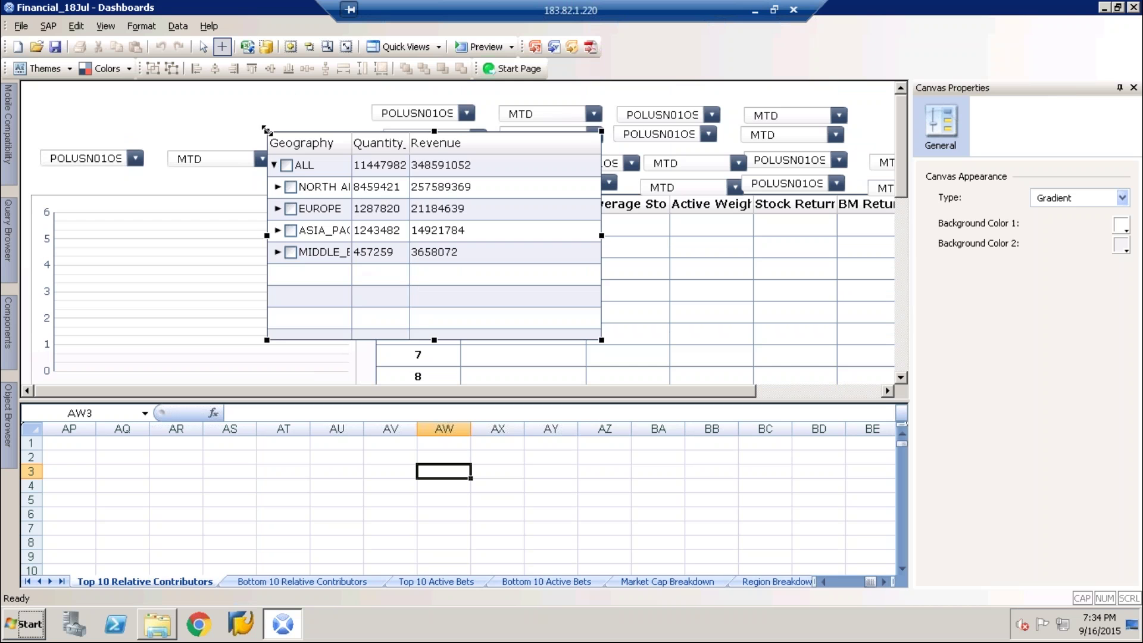
# - Delete the Hierarchical Table from the canvas and switch the layout to show only the spreadsheet
pyautogui.press('Delete')
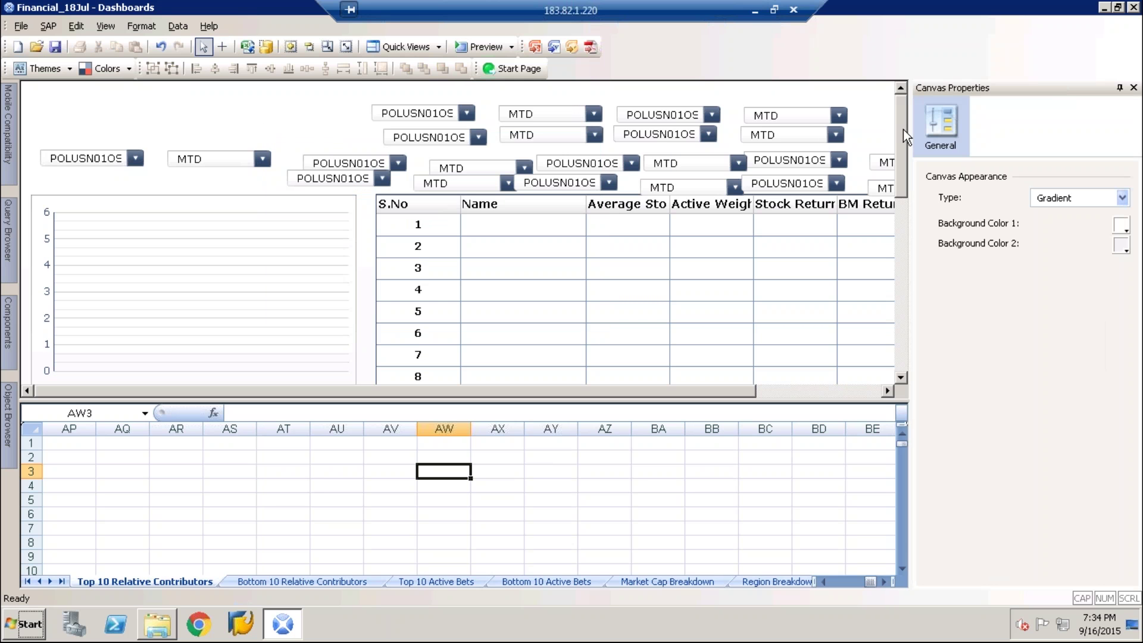
pyautogui.click(411, 48)
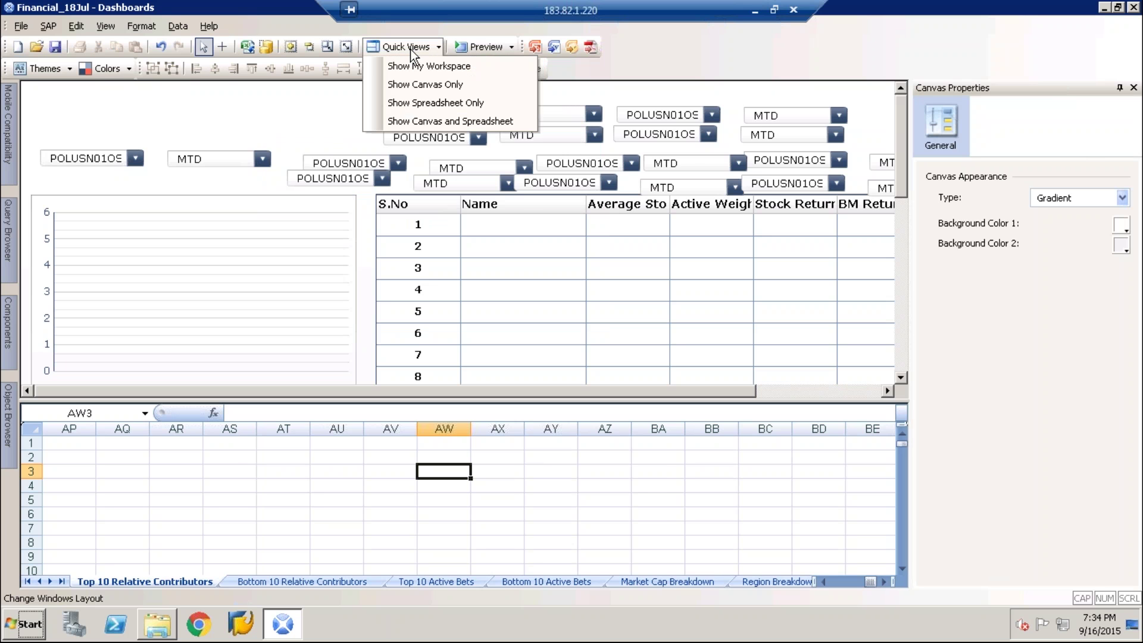
pyautogui.click(405, 104)
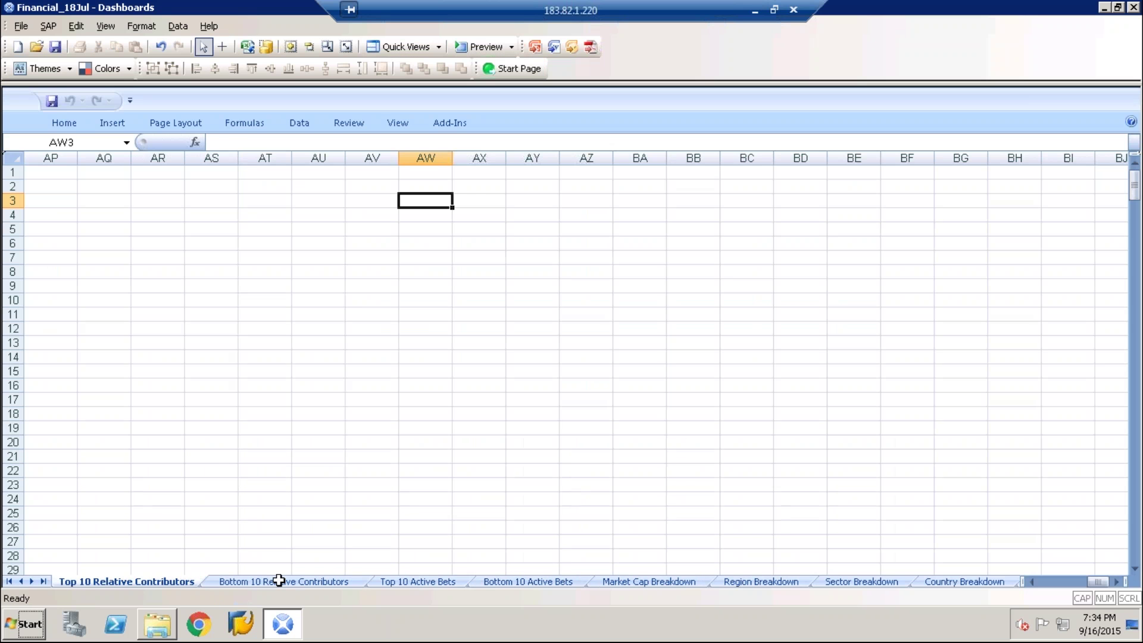
# - Look through the Bottom 10 Relative Contributors data and the Sector Trend sheet out to column AH
pyautogui.click(309, 583)
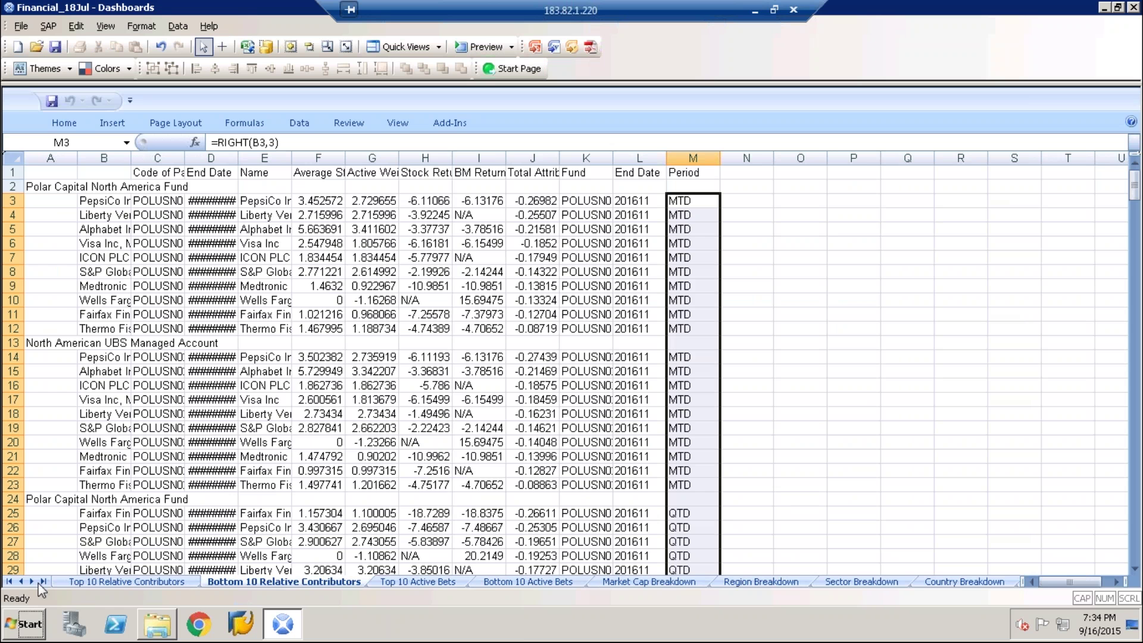
pyautogui.click(42, 580)
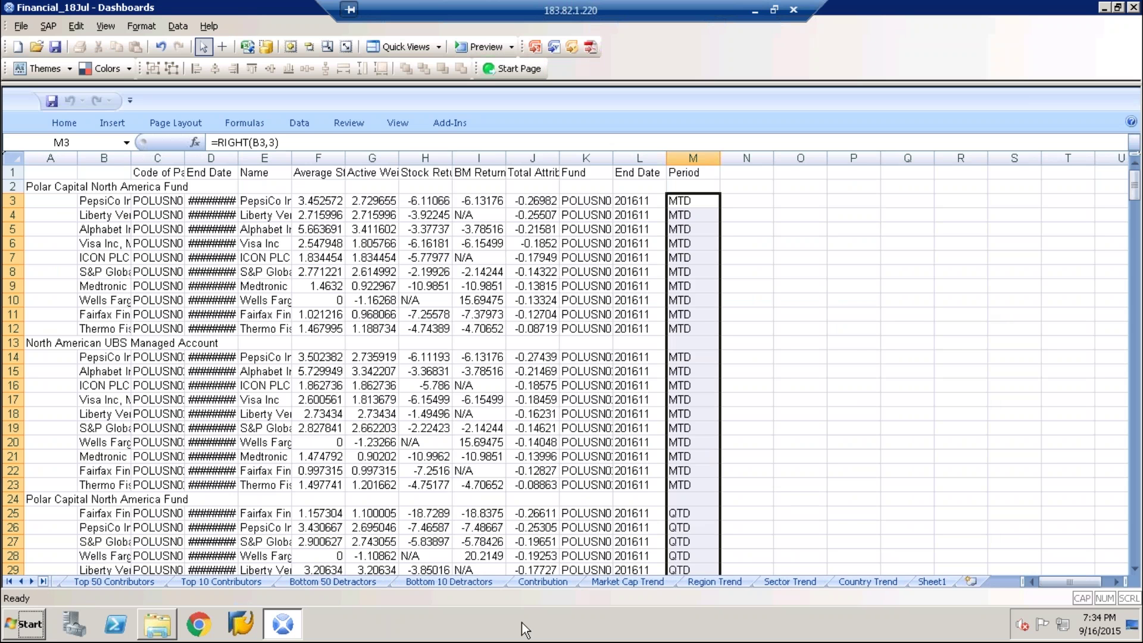
pyautogui.click(792, 581)
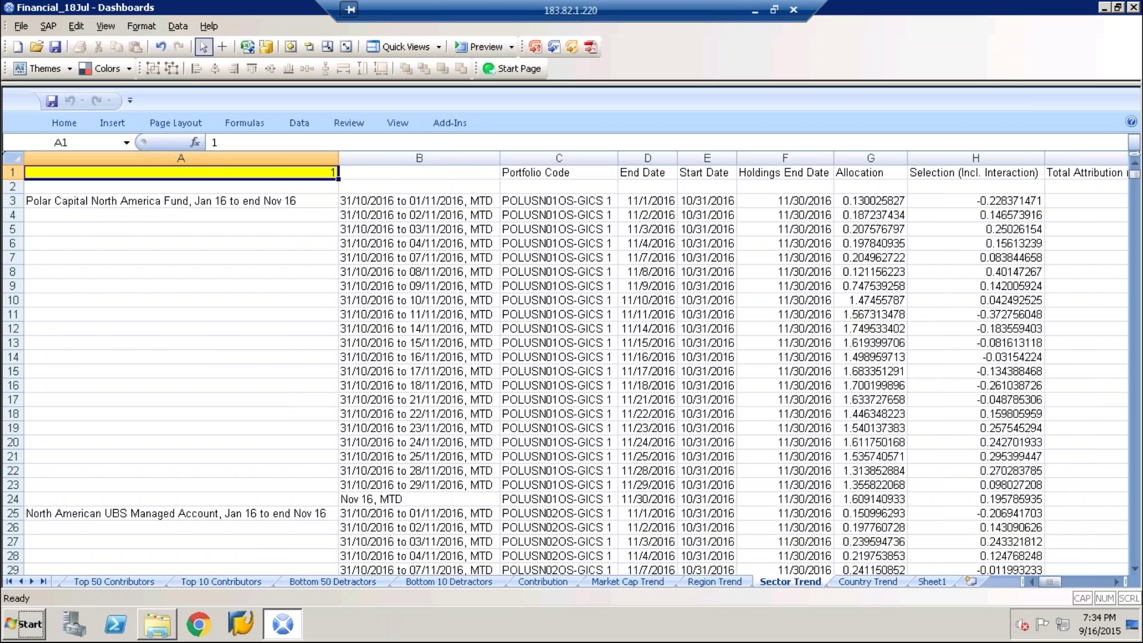
pyautogui.click(1115, 582)
pyautogui.click(1115, 582)
pyautogui.click(1115, 582)
pyautogui.click(1115, 581)
pyautogui.click(1115, 581)
pyautogui.moveTo(1114, 582); pyautogui.dragTo(1073, 587)
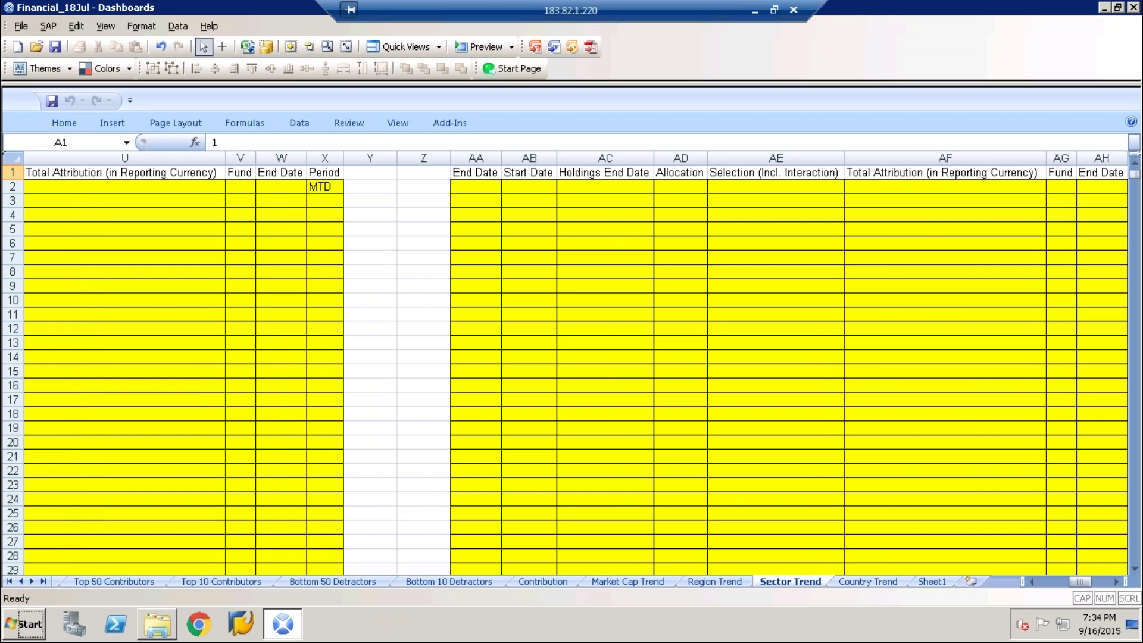
# - Open the Sector Breakdown sheet and view its category and sector data in columns AV to BB
pyautogui.click(23, 577)
pyautogui.click(24, 580)
pyautogui.click(24, 580)
pyautogui.click(23, 580)
pyautogui.click(23, 580)
pyautogui.click(23, 580)
pyautogui.click(23, 580)
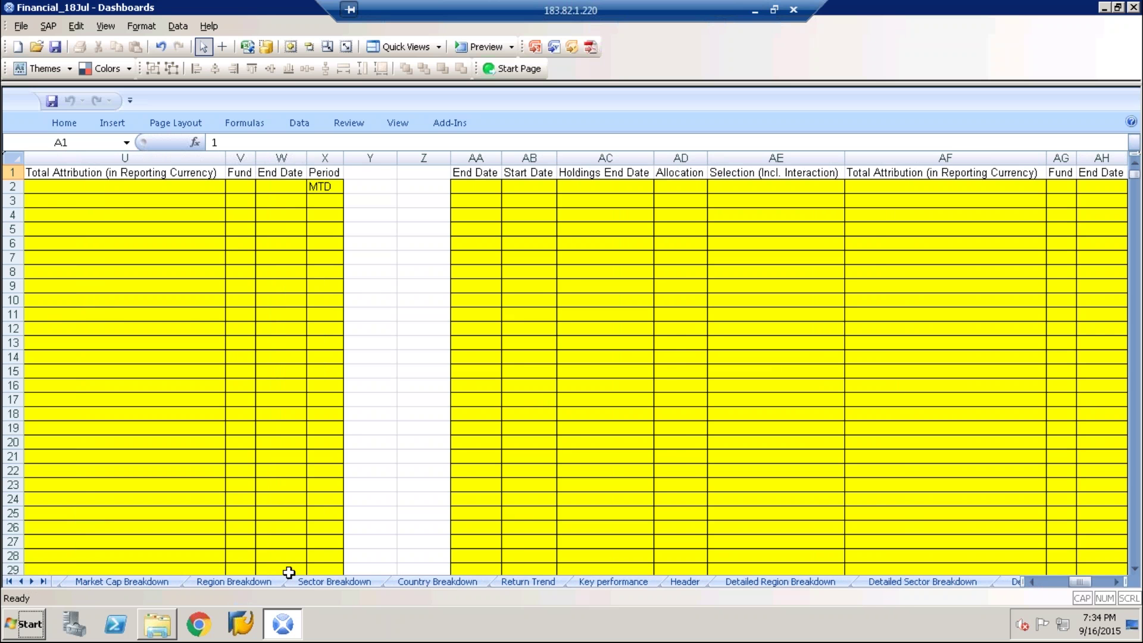
pyautogui.click(330, 586)
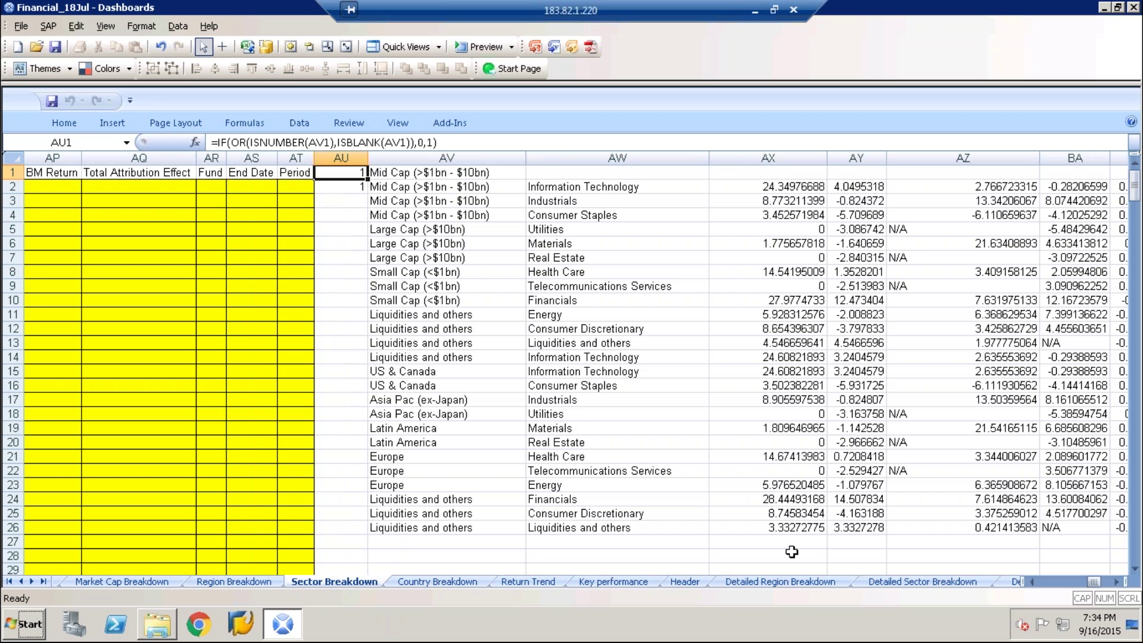
pyautogui.click(1108, 579)
pyautogui.click(1108, 580)
pyautogui.click(1048, 484)
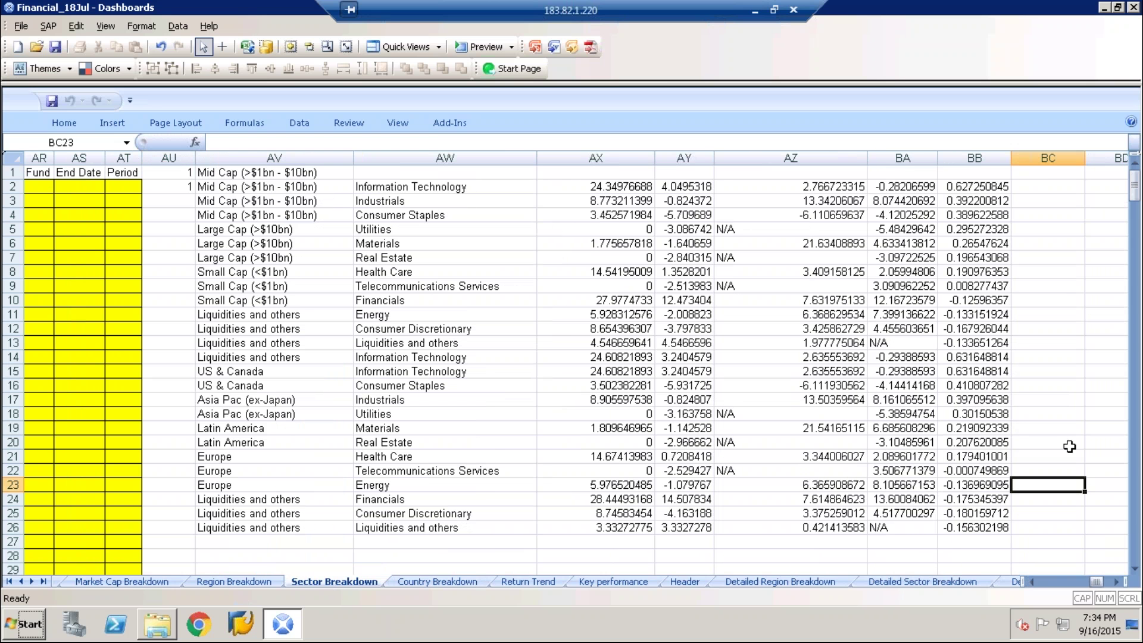
# - Examine the market cap rows AV2:BB14, the region rows AV15:BB26 and row 1 across AV1:BB1
pyautogui.moveTo(1135, 186); pyautogui.dragTo(1137, 184)
pyautogui.moveTo(234, 190); pyautogui.dragTo(999, 359)
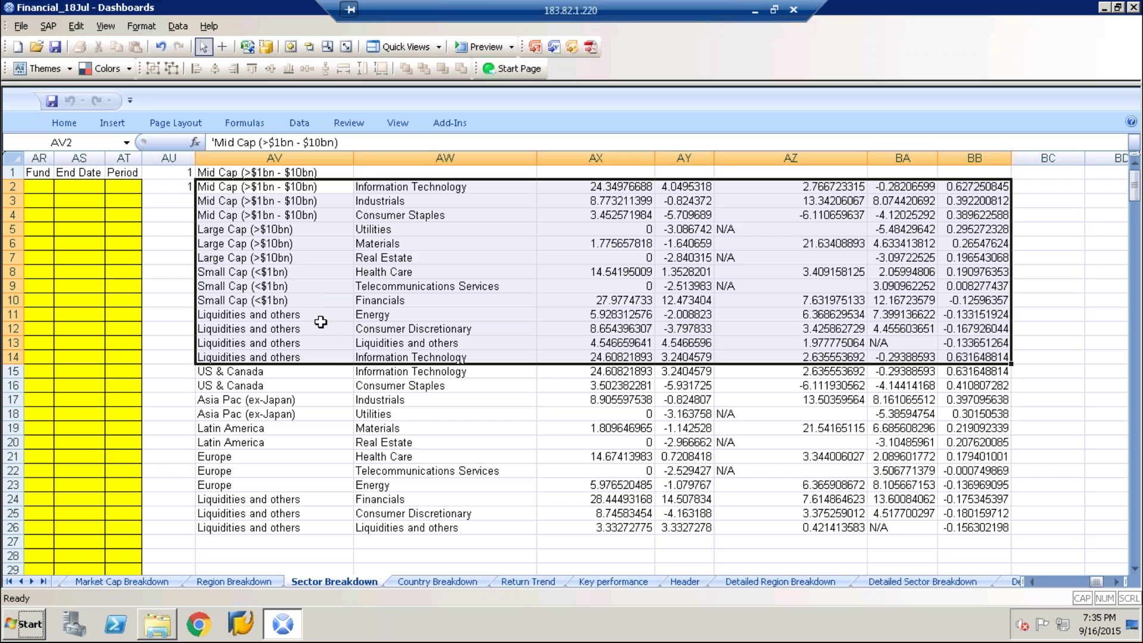
pyautogui.click(246, 378)
pyautogui.moveTo(271, 416); pyautogui.dragTo(1002, 527)
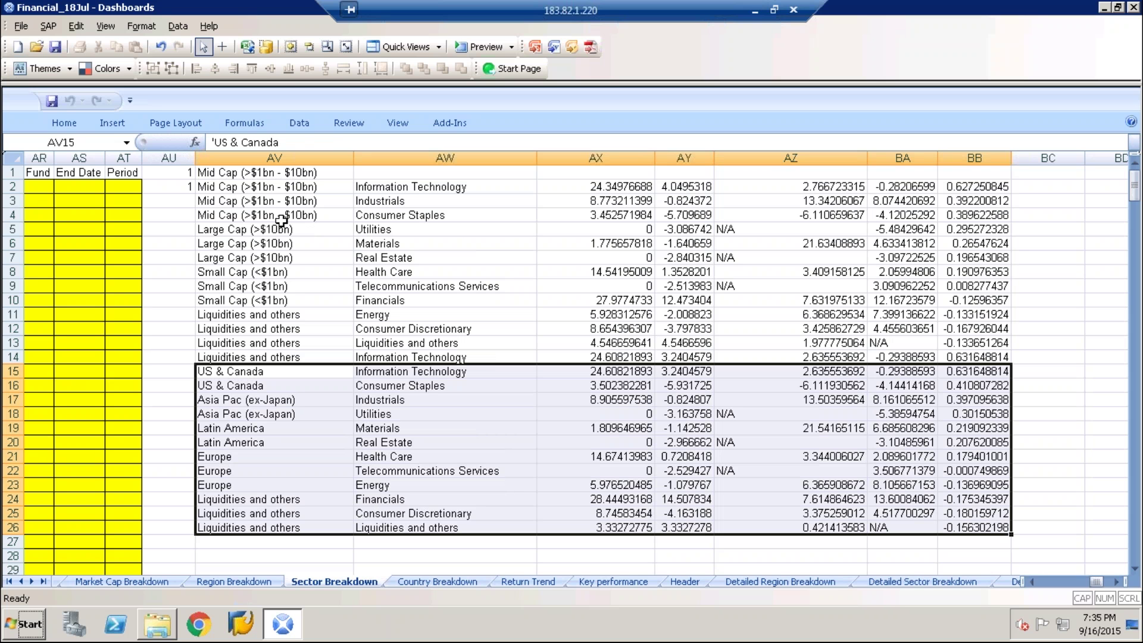
pyautogui.click(270, 173)
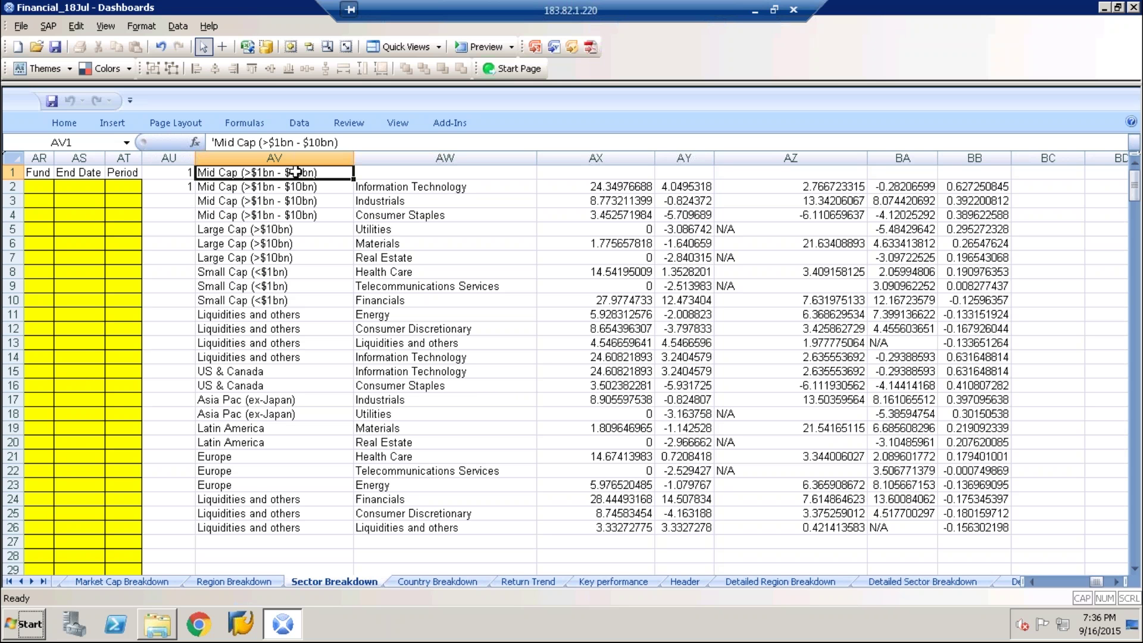
pyautogui.moveTo(276, 172); pyautogui.dragTo(989, 173)
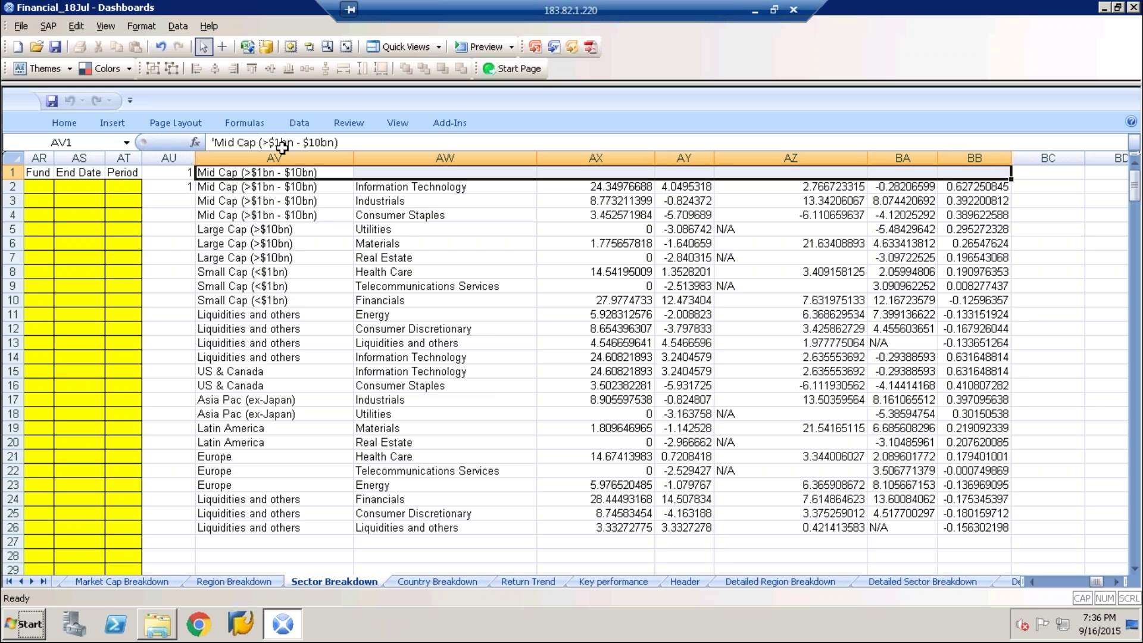
# - Restore the workspace layout, select Scorecard 5 in the lower canvas area and enlarge the spreadsheet to view its data insertion settings
pyautogui.click(409, 48)
pyautogui.click(409, 66)
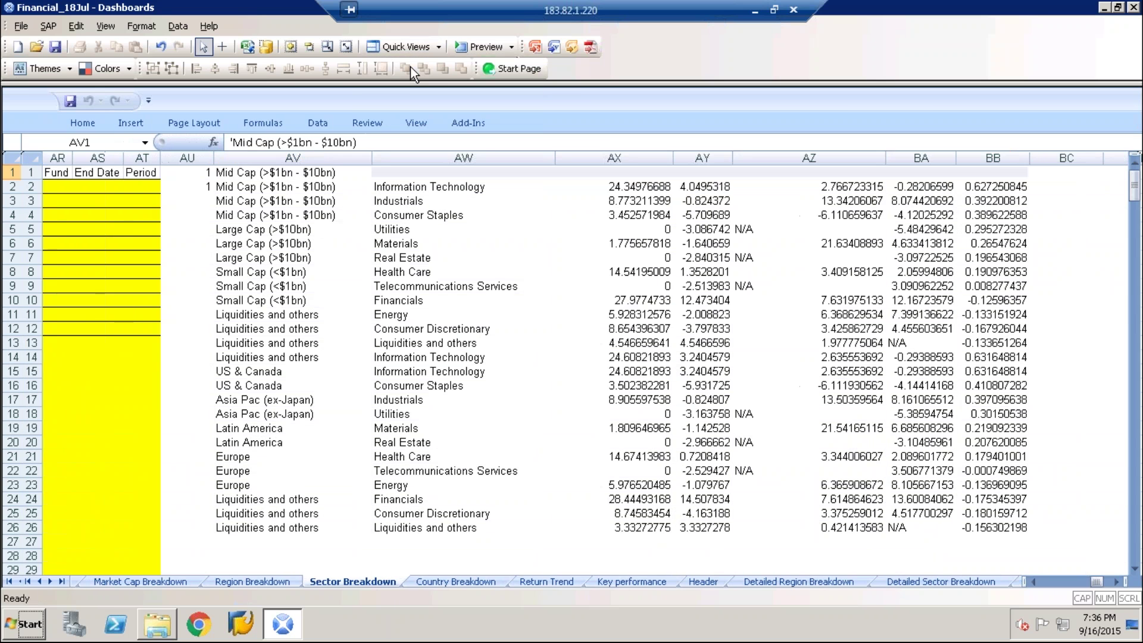
pyautogui.moveTo(903, 148); pyautogui.dragTo(898, 326)
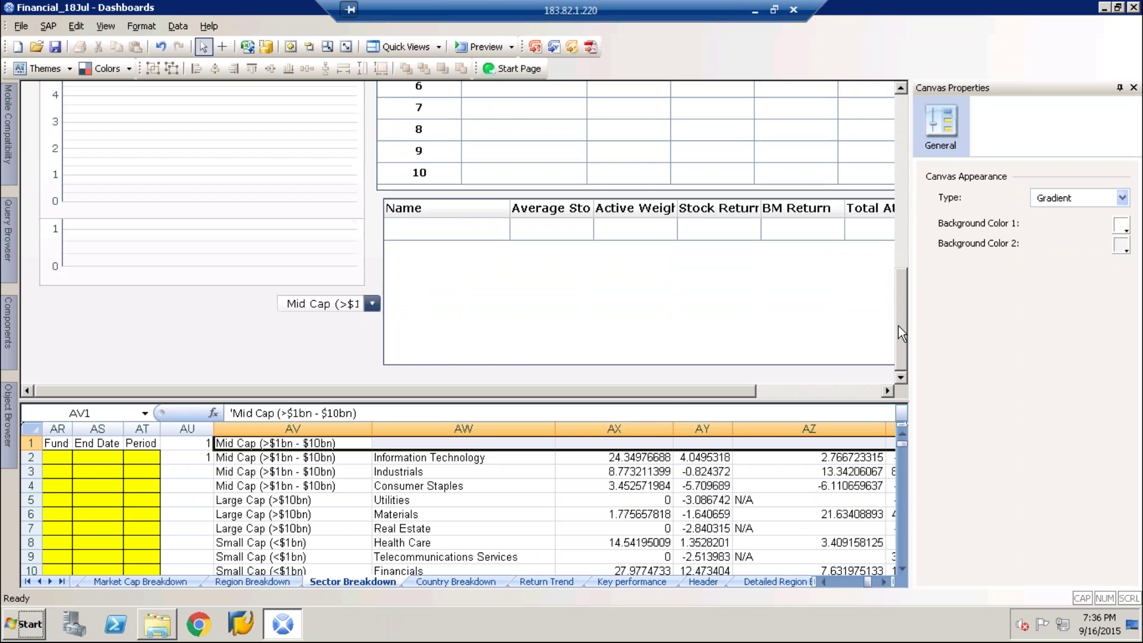
pyautogui.click(821, 256)
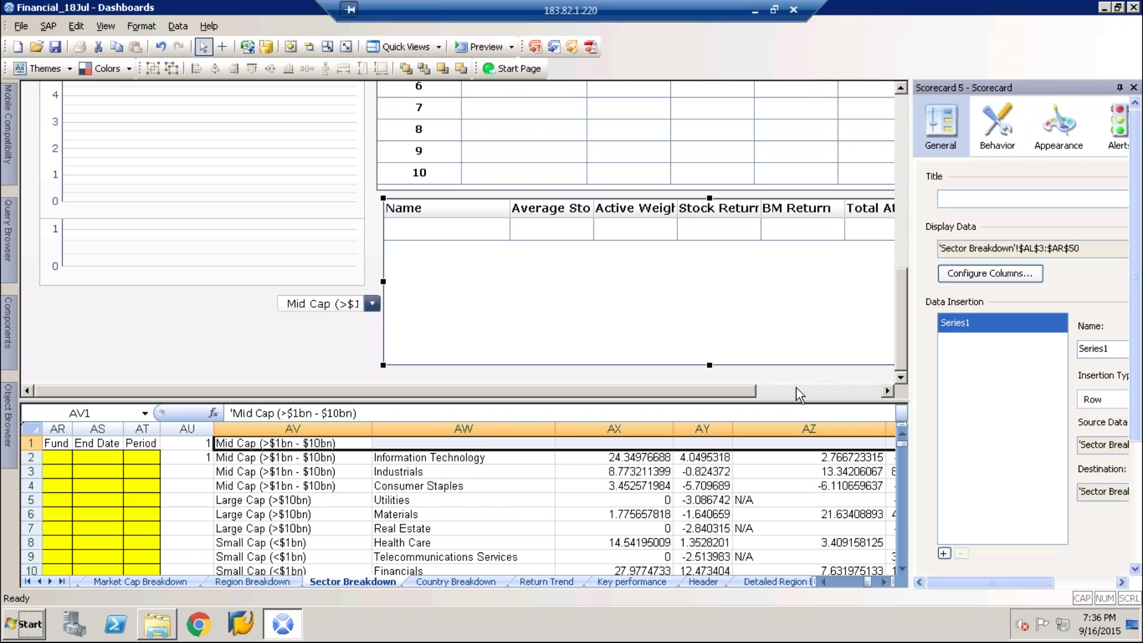
pyautogui.moveTo(794, 402); pyautogui.dragTo(798, 259)
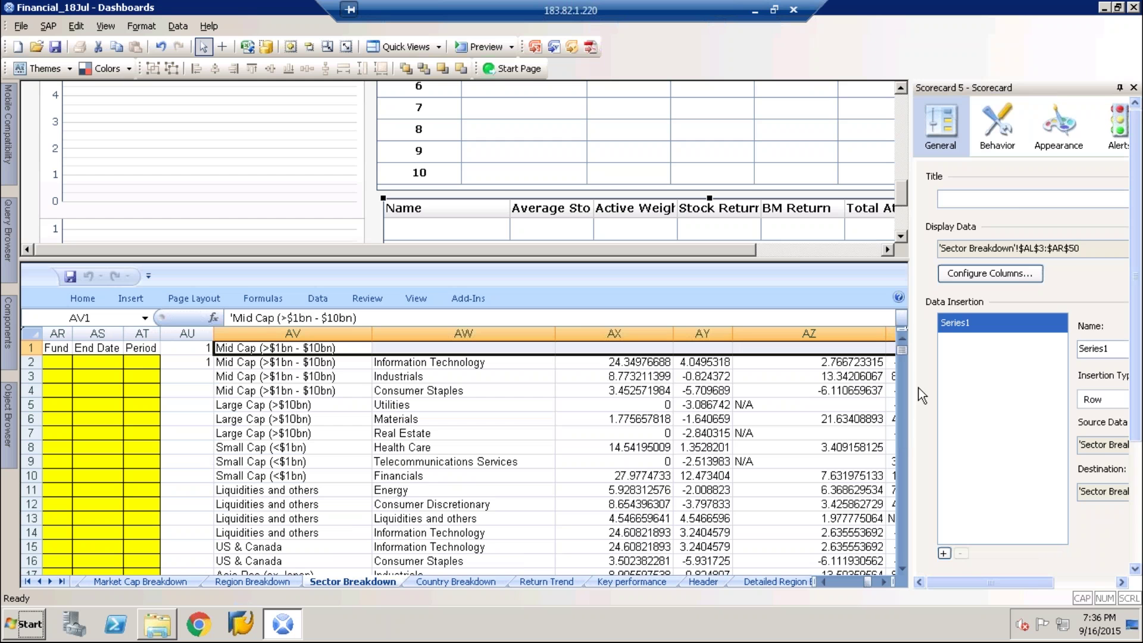
pyautogui.moveTo(985, 583); pyautogui.dragTo(1045, 583)
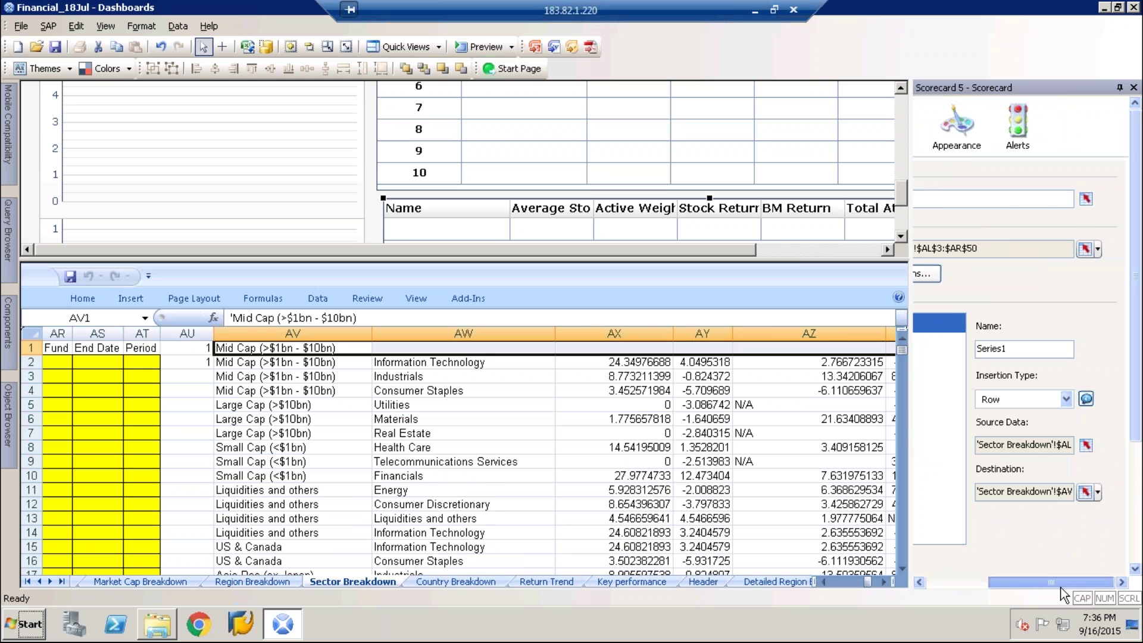
# - Check the source data and destination ranges of Scorecard 5's data insertion without changing them
pyautogui.click(1092, 444)
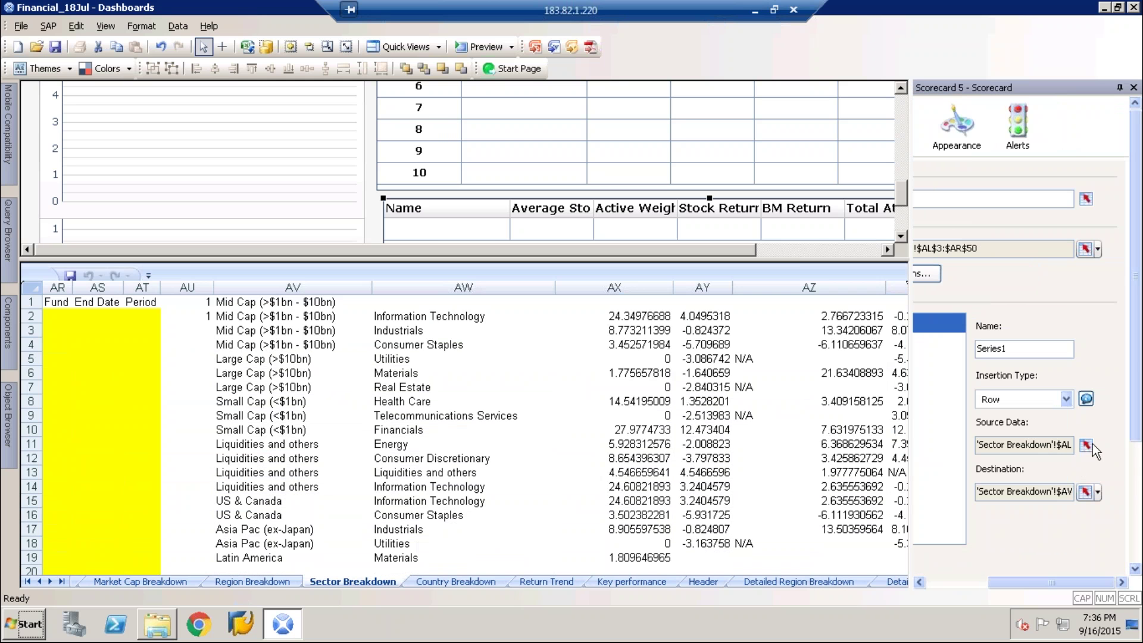
pyautogui.click(365, 258)
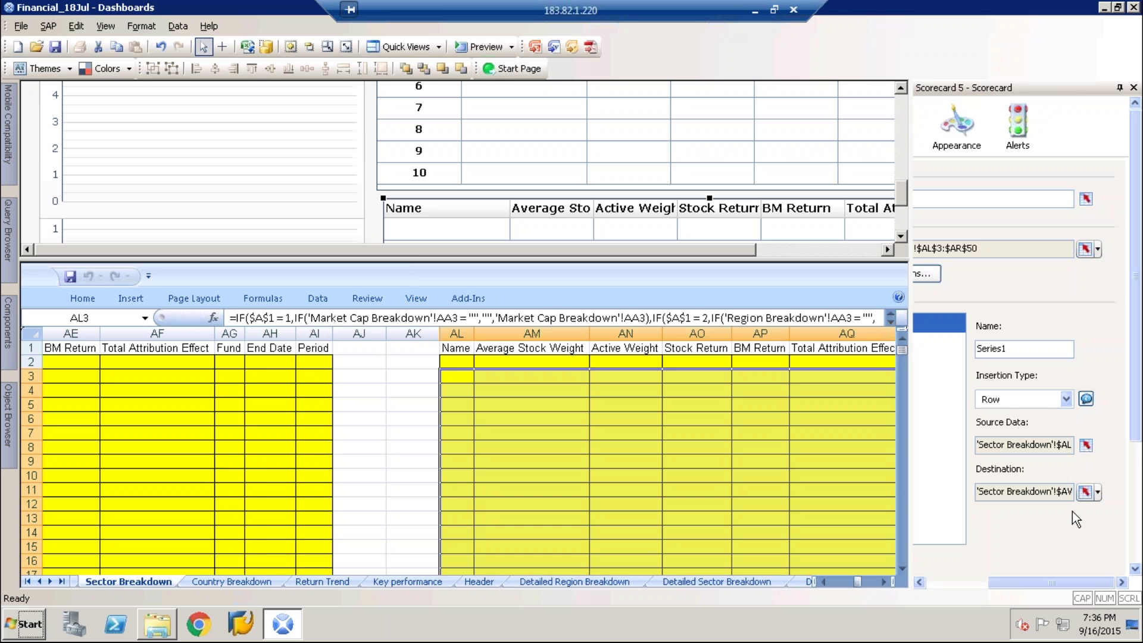
pyautogui.click(1085, 494)
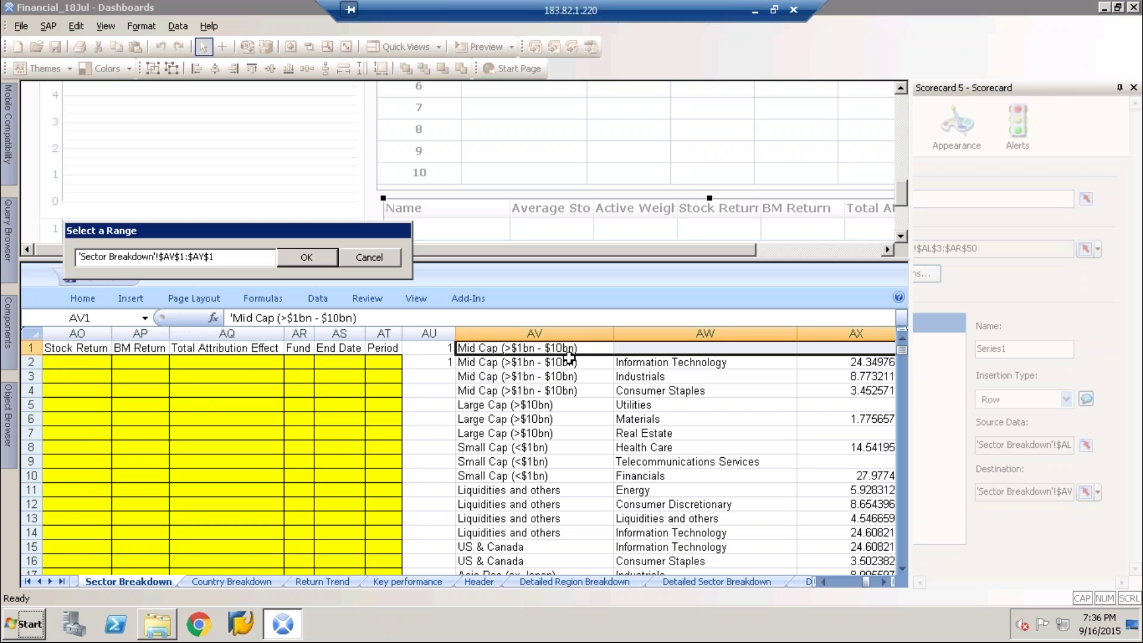
pyautogui.click(375, 258)
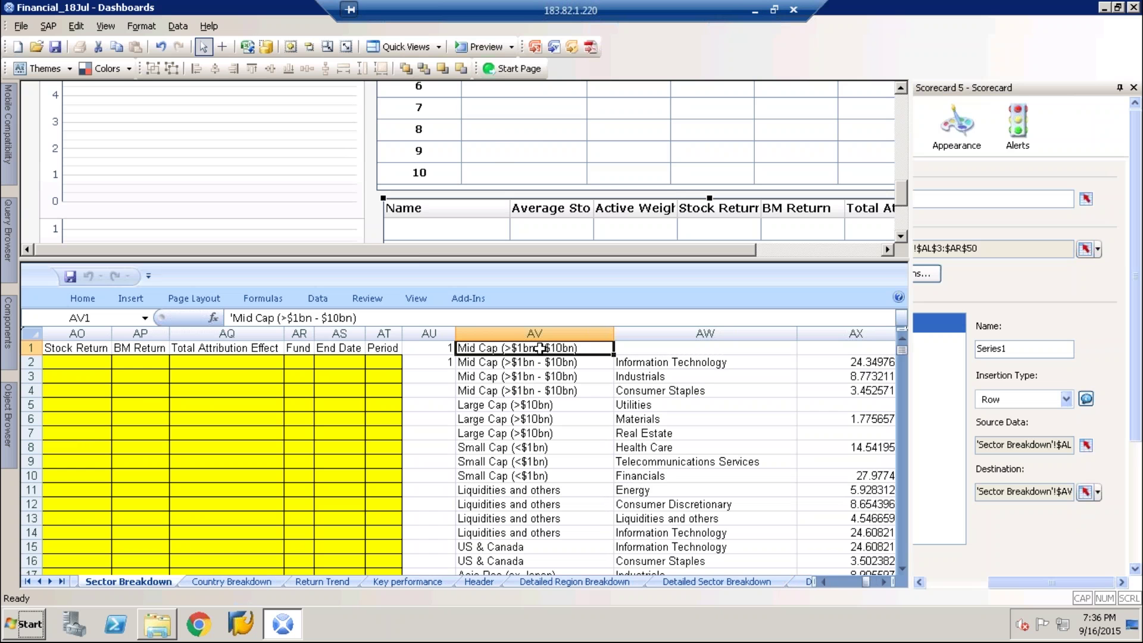
# - Show only the spreadsheet and examine the Mid Cap entries in cells AV1 to AV4 of Sector Breakdown
pyautogui.click(401, 50)
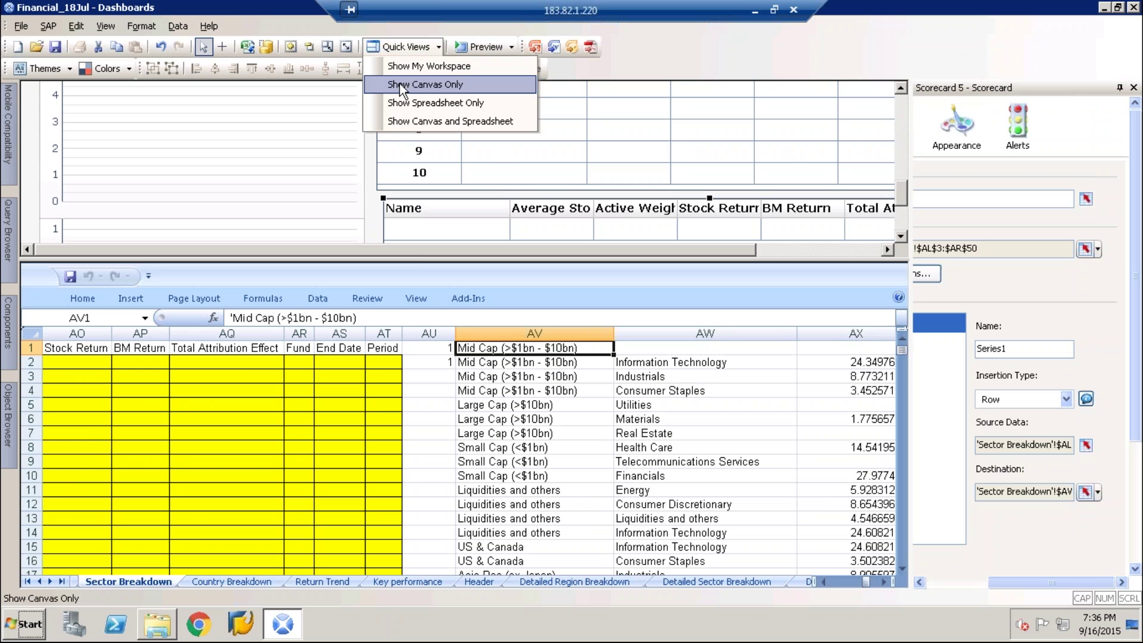
pyautogui.click(398, 103)
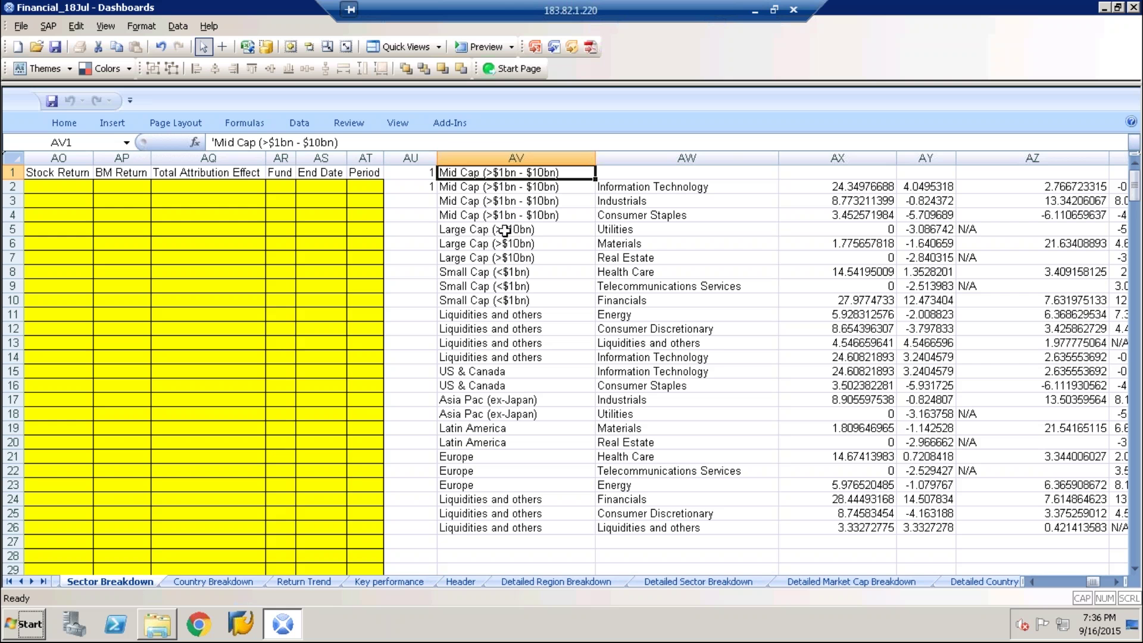
pyautogui.click(503, 188)
pyautogui.click(480, 173)
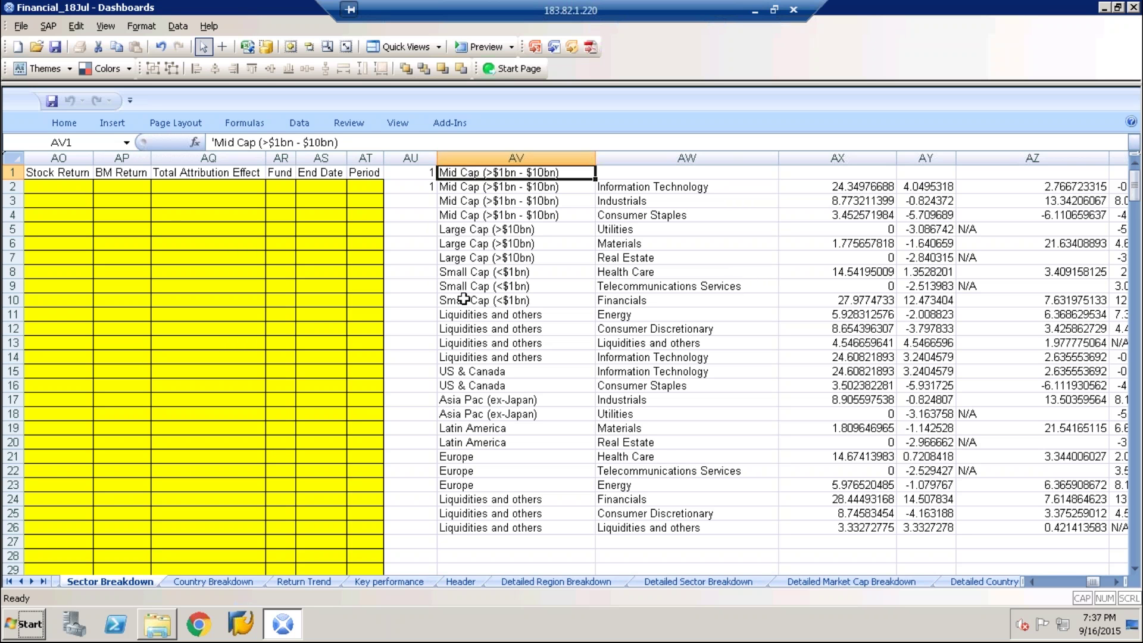
pyautogui.click(483, 188)
pyautogui.click(481, 212)
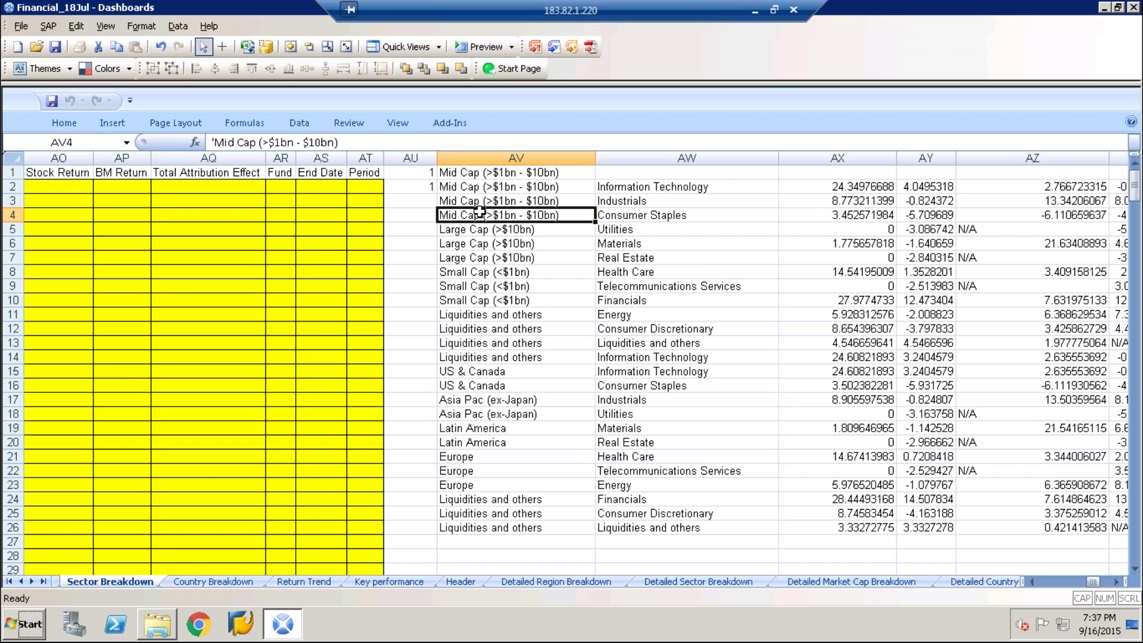
pyautogui.moveTo(472, 176); pyautogui.dragTo(559, 215)
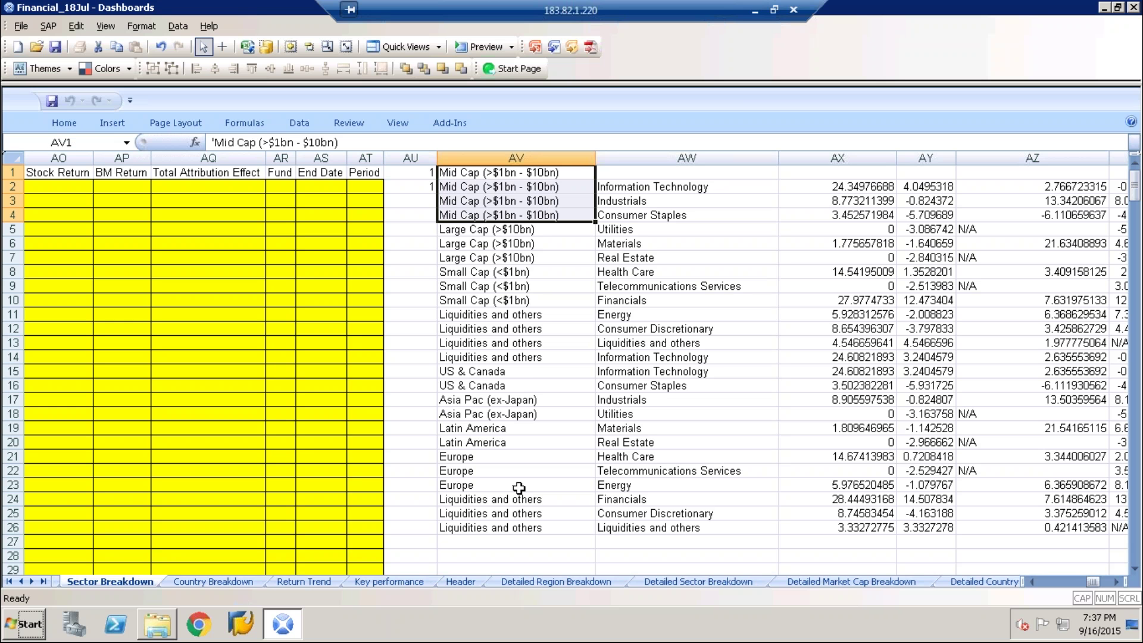
# - Check the header row 31 below the data and compare AV1 with the Large Cap and US & Canada entries in column AV
pyautogui.moveTo(1136, 190); pyautogui.dragTo(1137, 214)
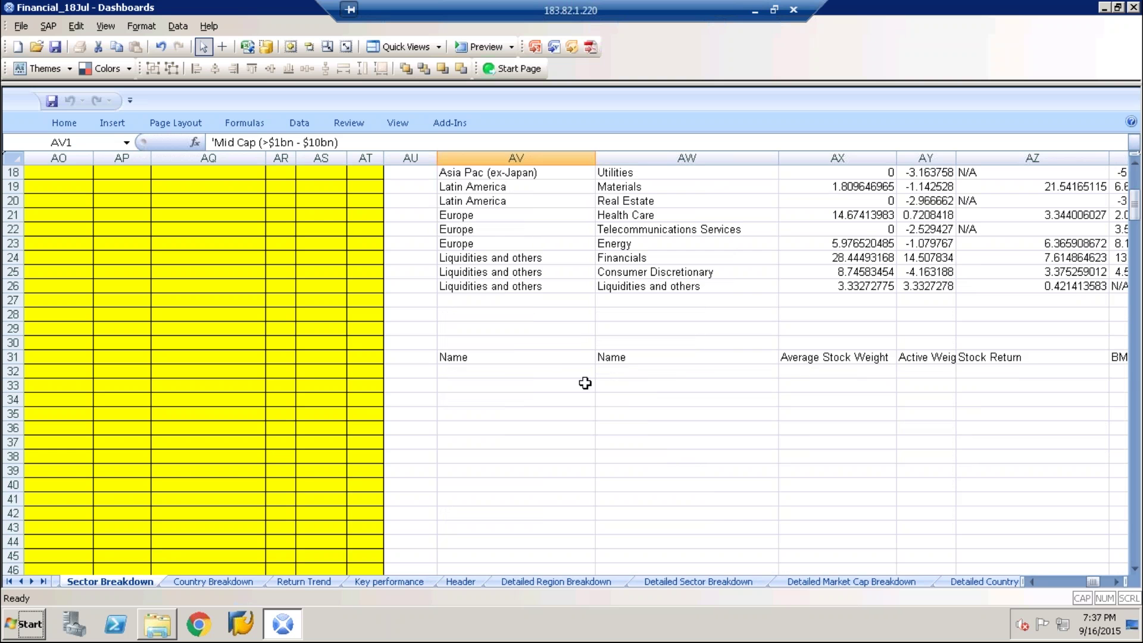
pyautogui.click(568, 365)
pyautogui.moveTo(1137, 203); pyautogui.dragTo(1136, 182)
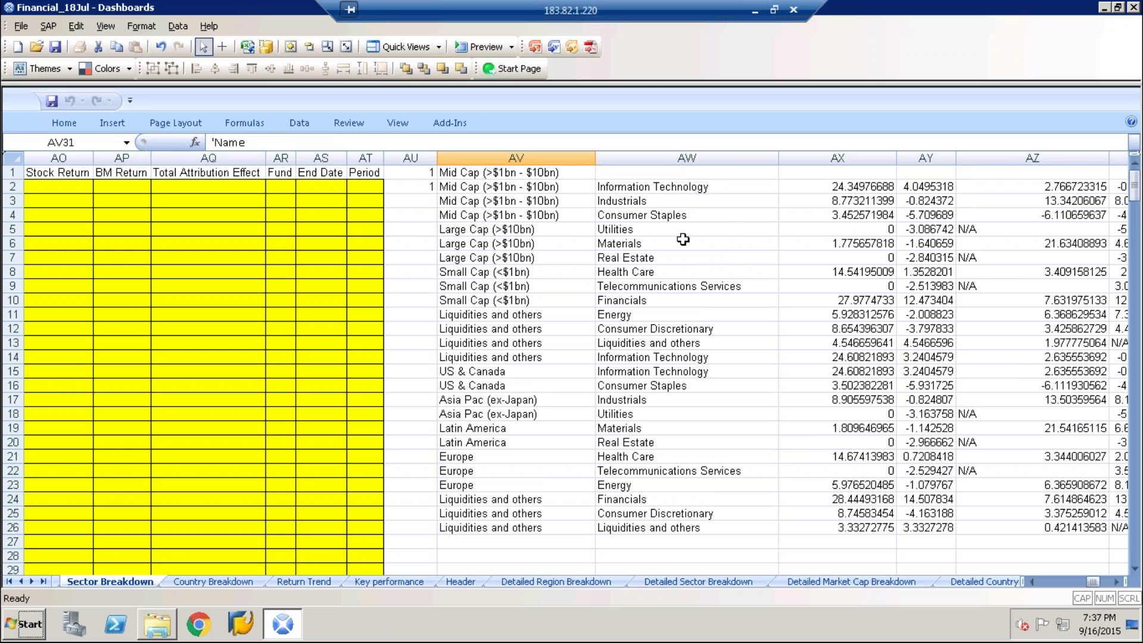
pyautogui.click(466, 171)
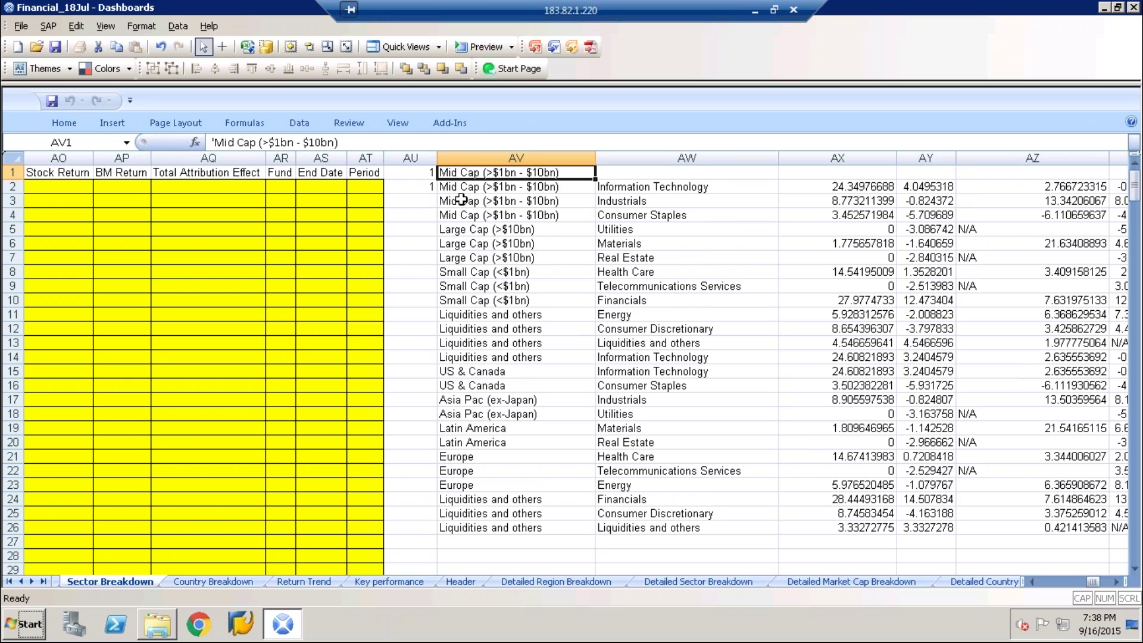
pyautogui.moveTo(462, 229); pyautogui.dragTo(461, 258)
pyautogui.click(461, 258)
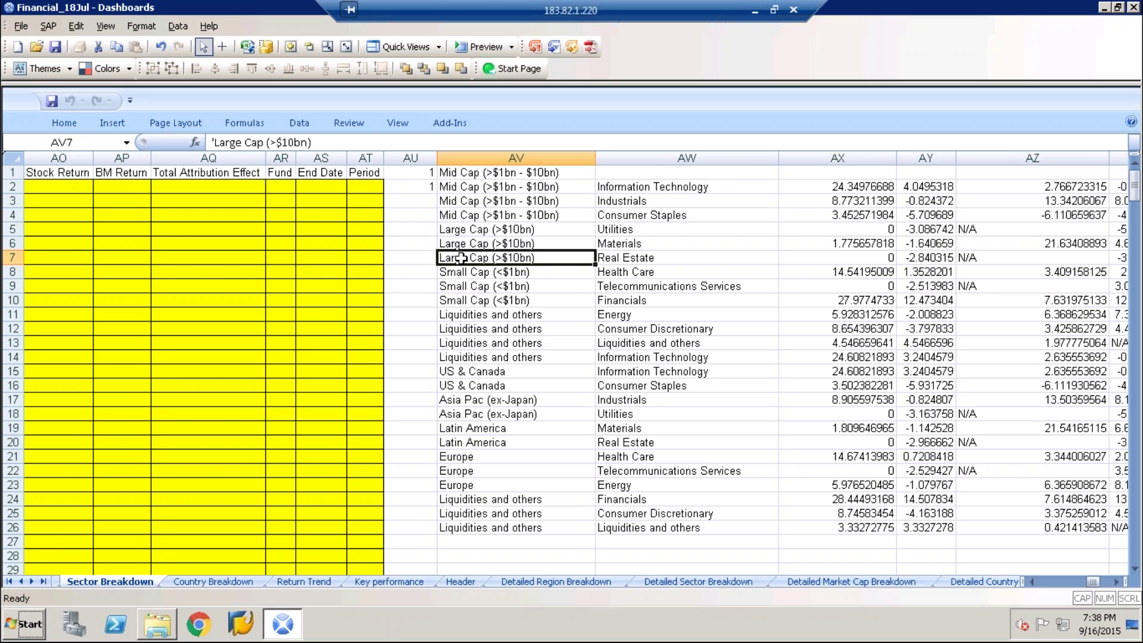
pyautogui.click(463, 173)
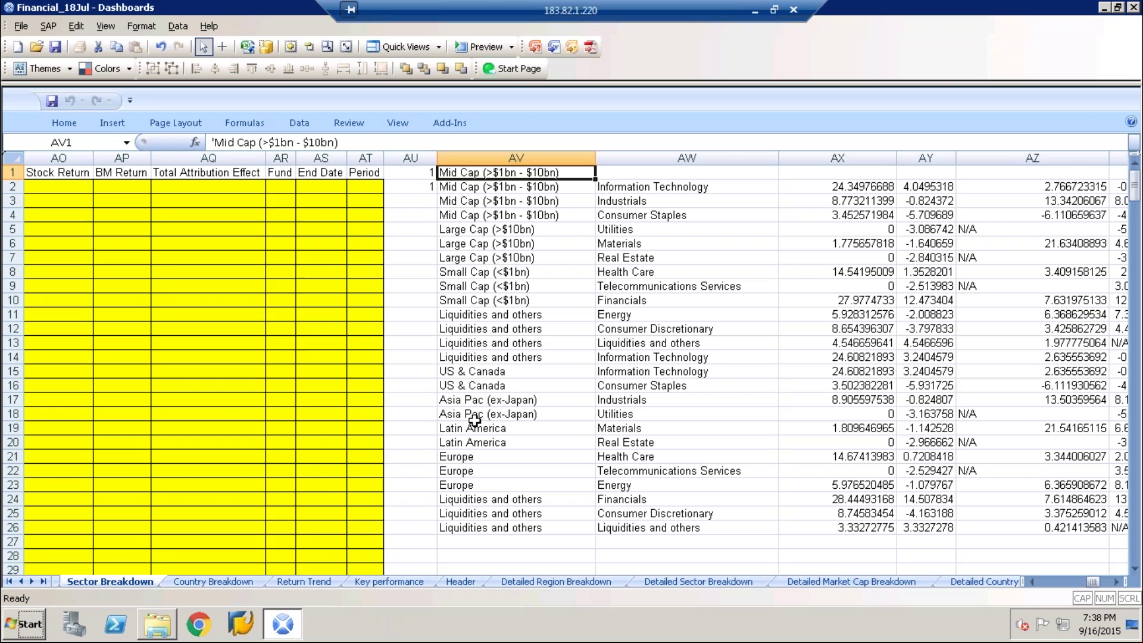
pyautogui.click(472, 372)
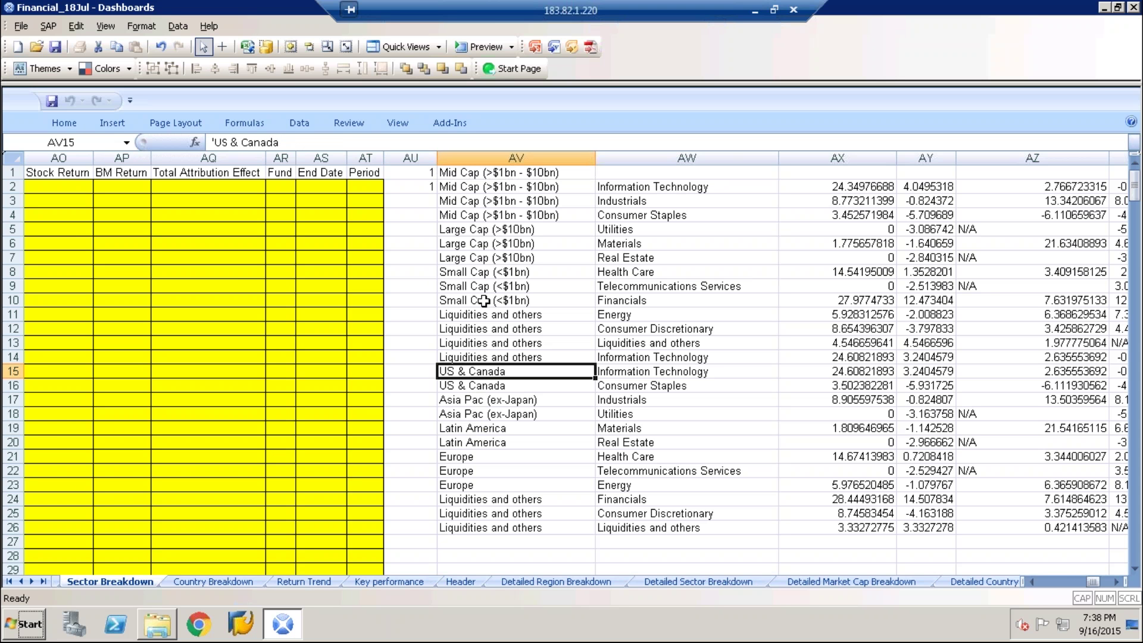
pyautogui.click(474, 176)
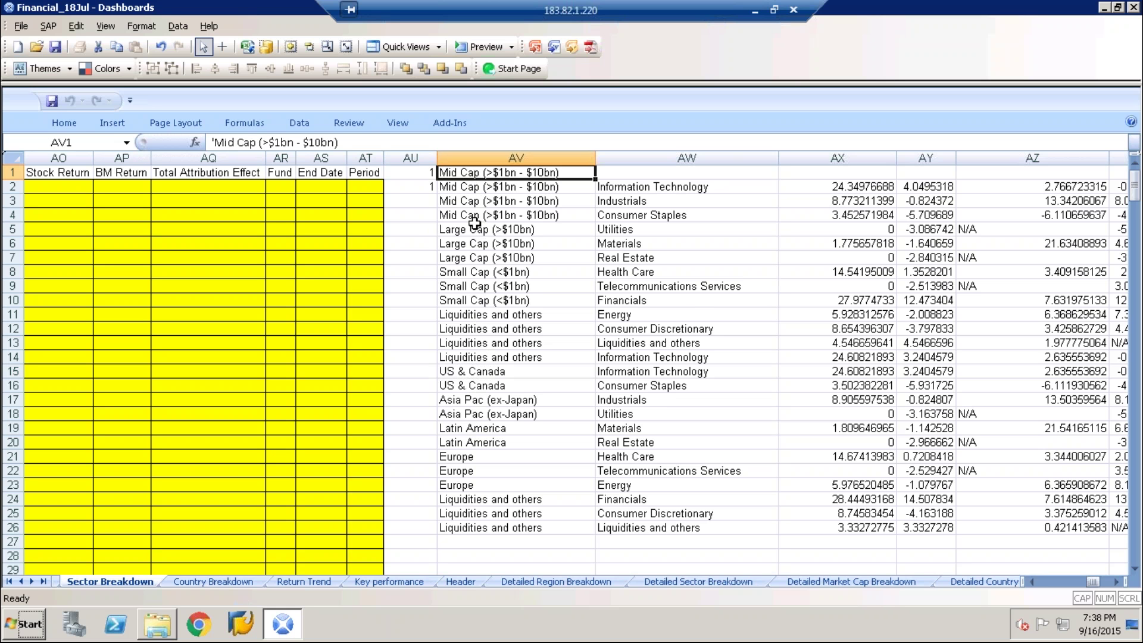
# - Compare the market-cap rows AV2:AV14 with the region rows AV15:AV26 in column AV of Sector Breakdown
pyautogui.moveTo(473, 366); pyautogui.dragTo(473, 381)
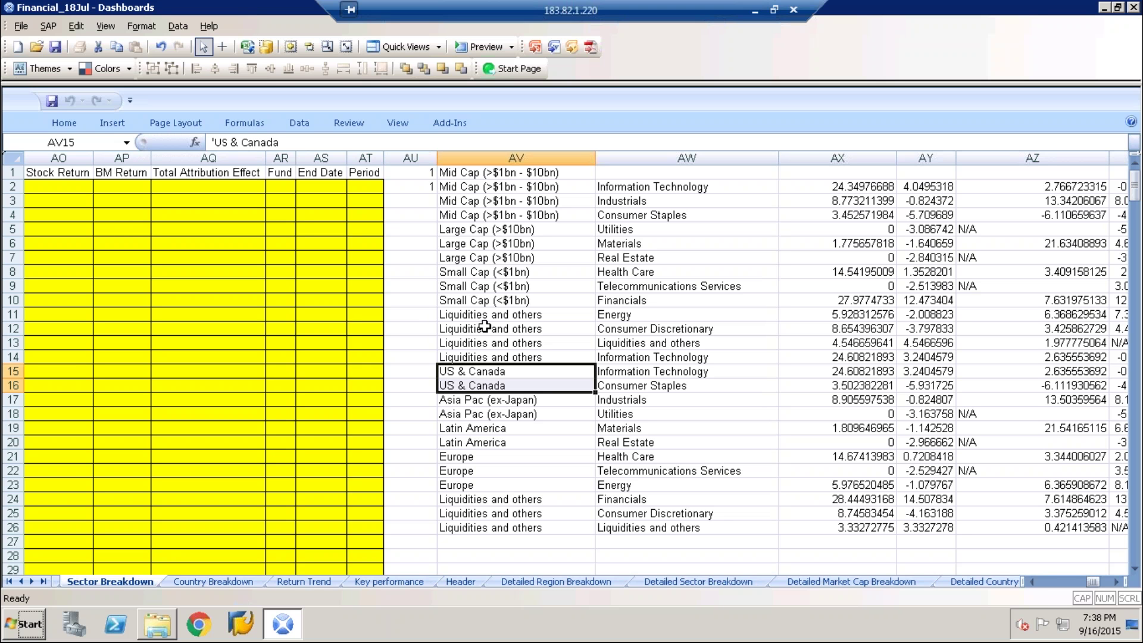
pyautogui.moveTo(463, 184); pyautogui.dragTo(620, 356)
pyautogui.moveTo(486, 371); pyautogui.dragTo(502, 527)
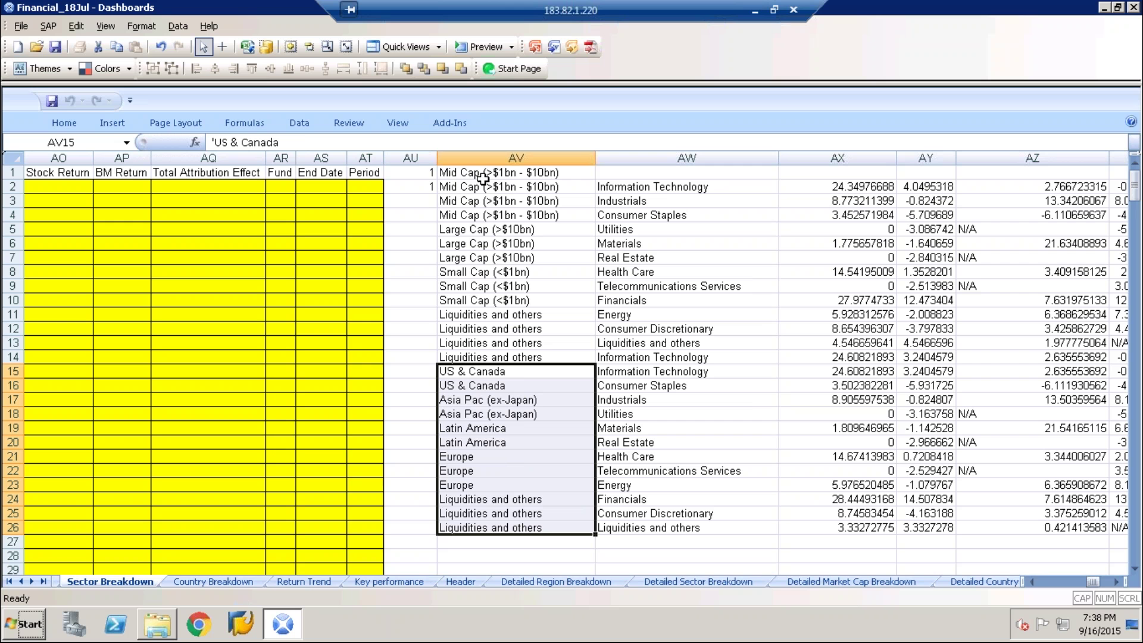
pyautogui.click(464, 189)
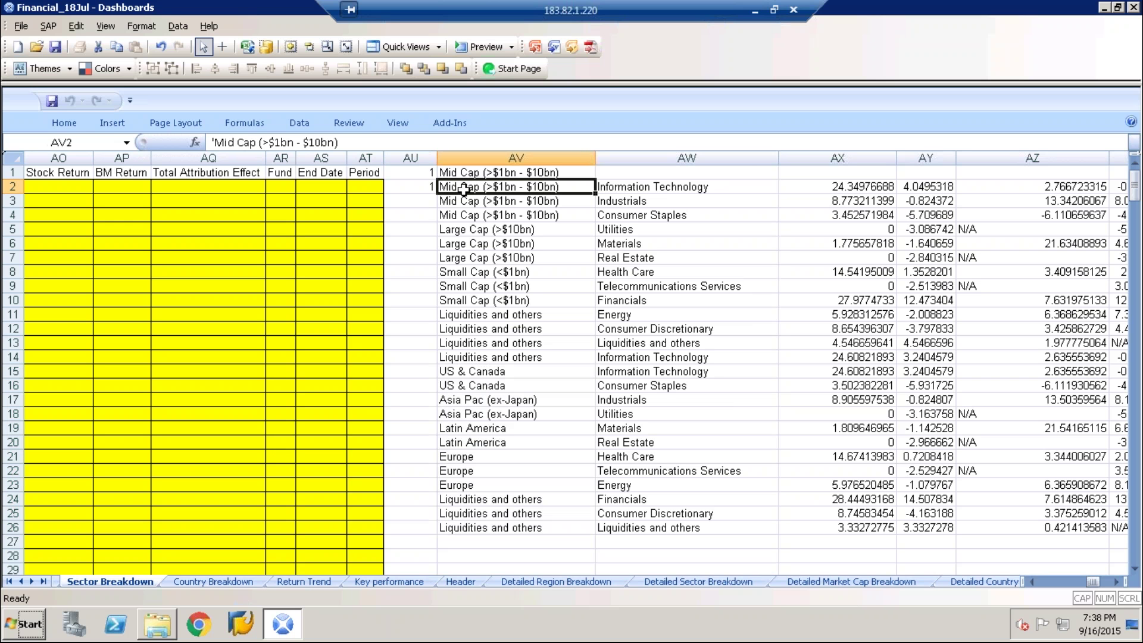
pyautogui.moveTo(464, 189); pyautogui.dragTo(468, 353)
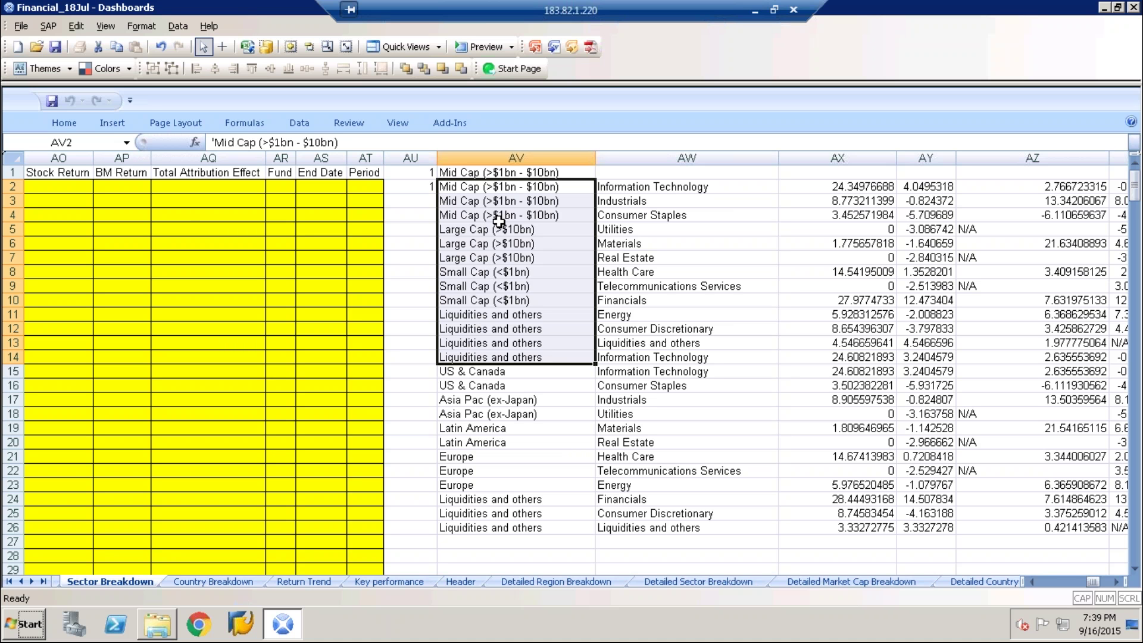
# - Examine the market-cap entries AV2:AV14 again and check where the region entries start at AV15 and end above AV27
pyautogui.click(504, 188)
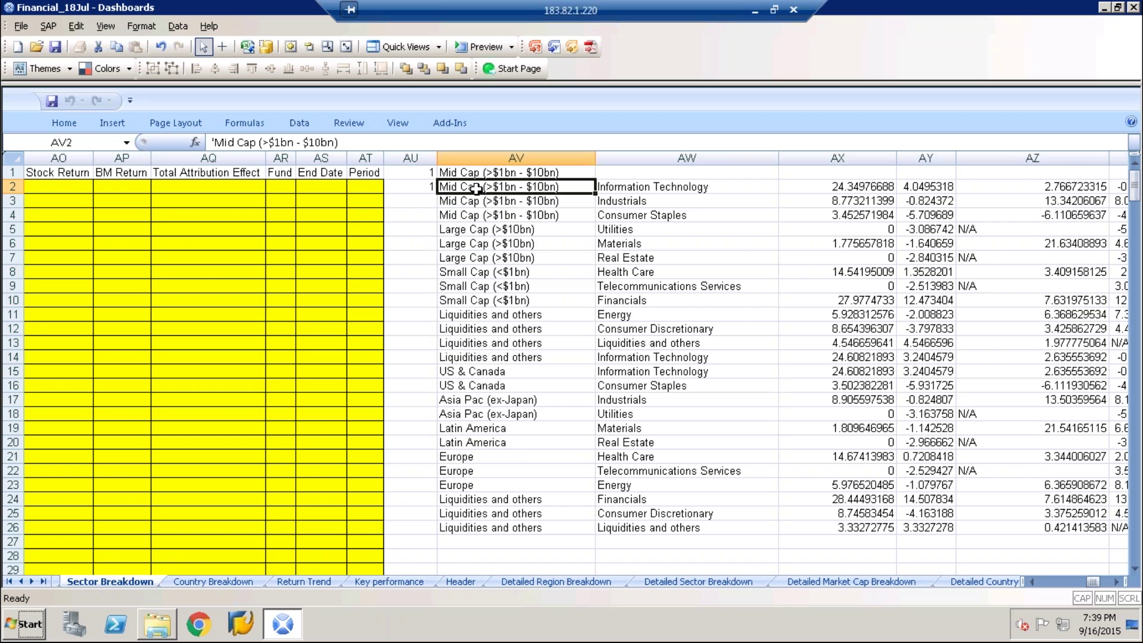
pyautogui.moveTo(479, 190); pyautogui.dragTo(478, 359)
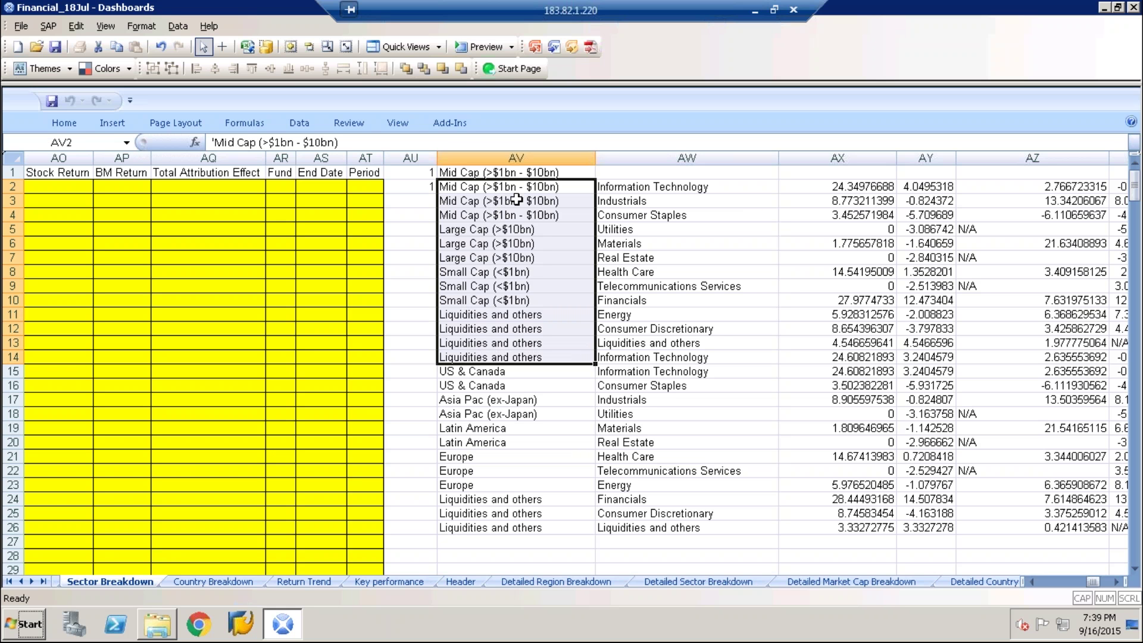
pyautogui.click(495, 327)
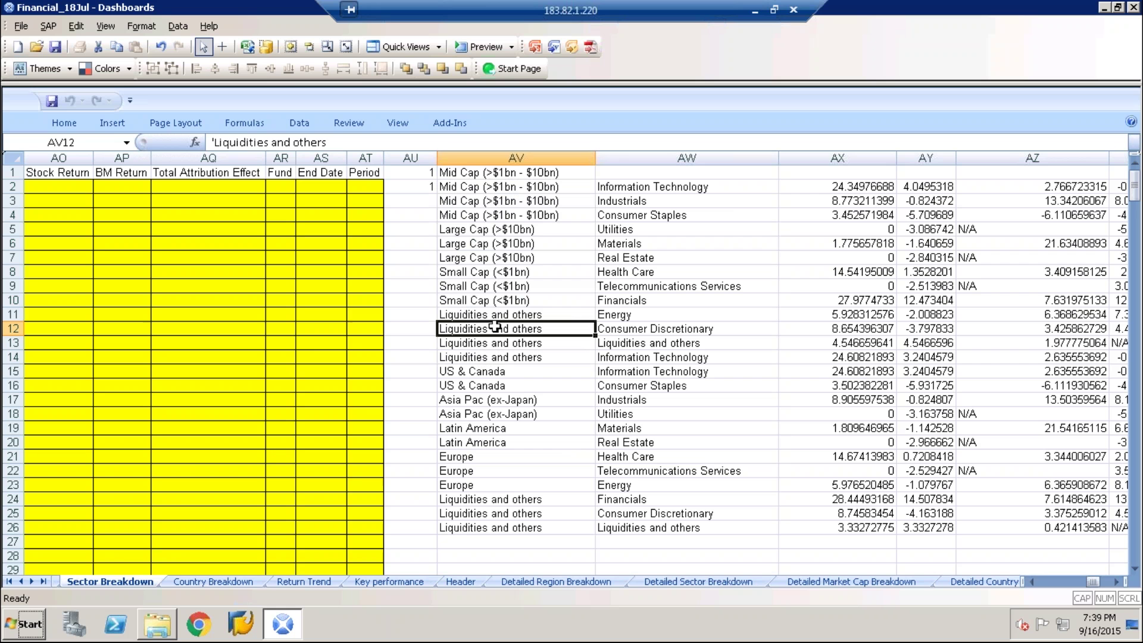
pyautogui.click(527, 374)
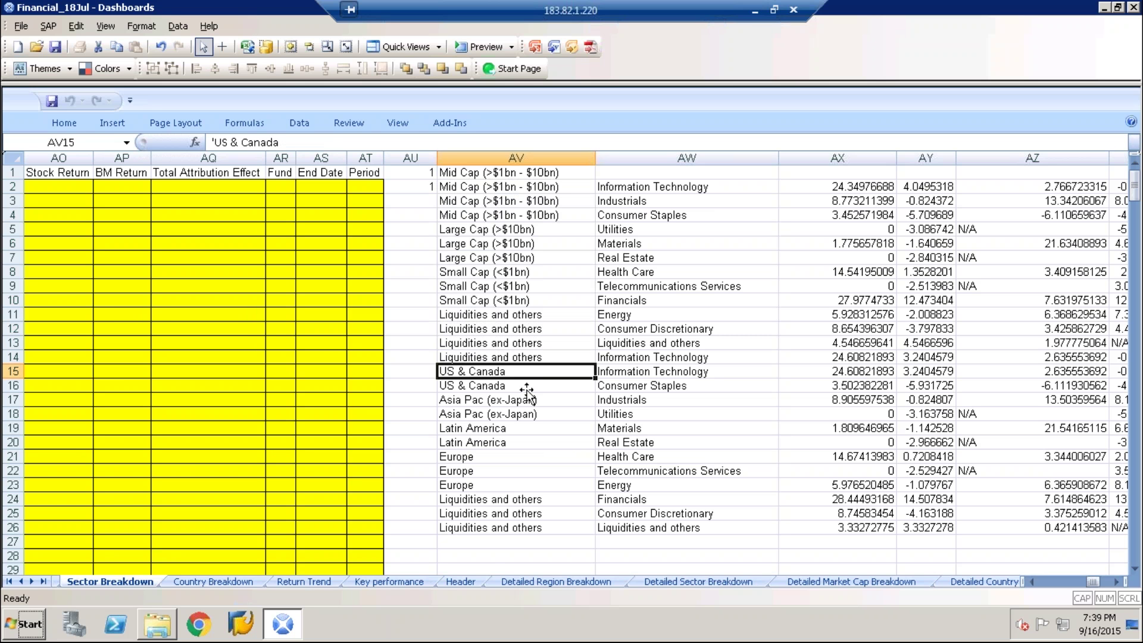
pyautogui.click(491, 543)
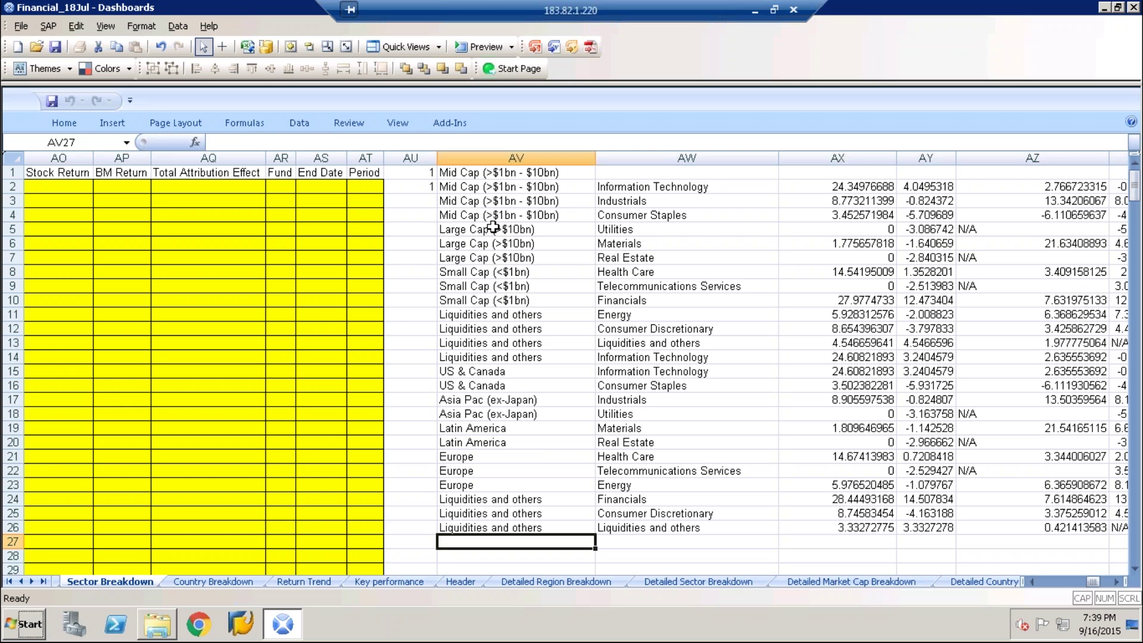
# - Compare cell AV1 with the US & Canada entry in AV15, and highlight the market-cap block and region rows AV15:AV26
pyautogui.click(491, 173)
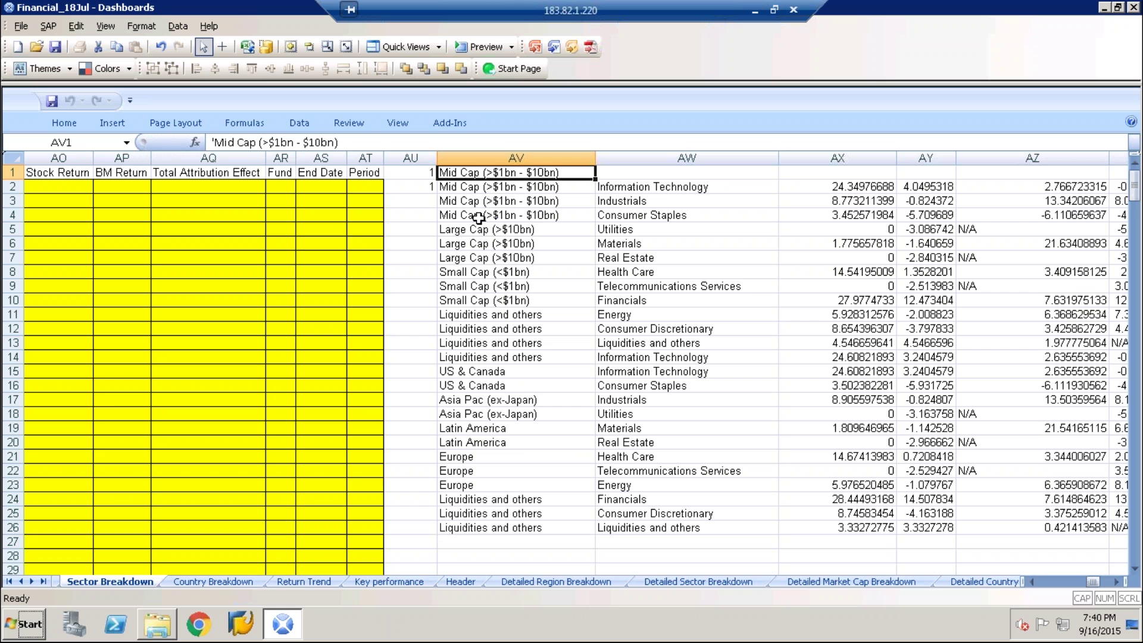
pyautogui.click(462, 375)
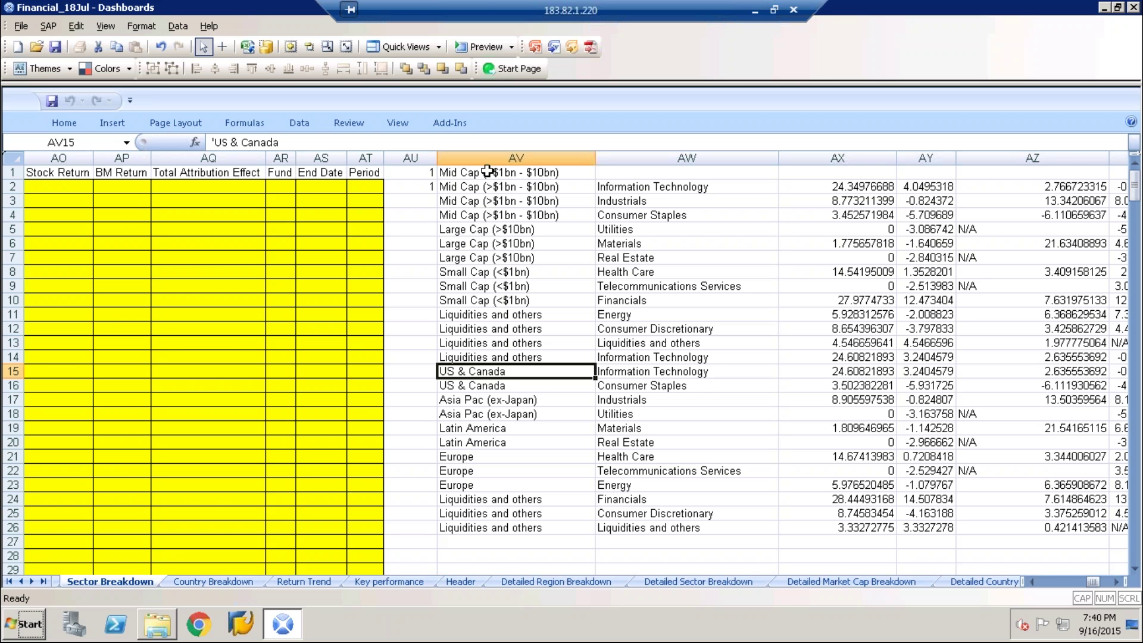
pyautogui.click(469, 172)
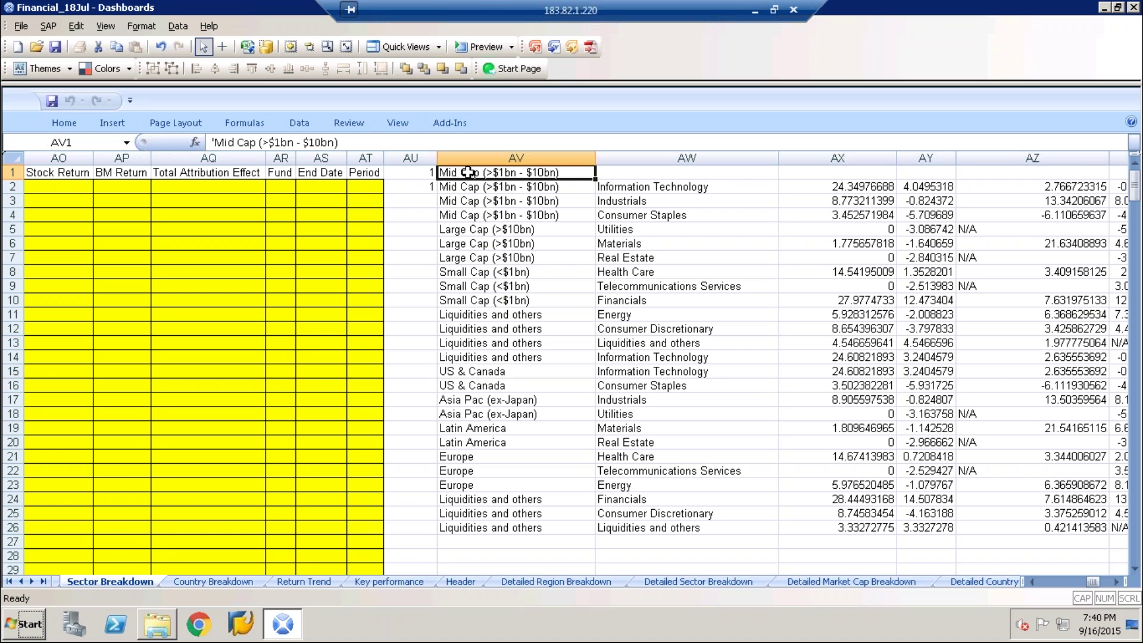
pyautogui.moveTo(462, 188); pyautogui.dragTo(807, 359)
pyautogui.moveTo(510, 370); pyautogui.dragTo(566, 521)
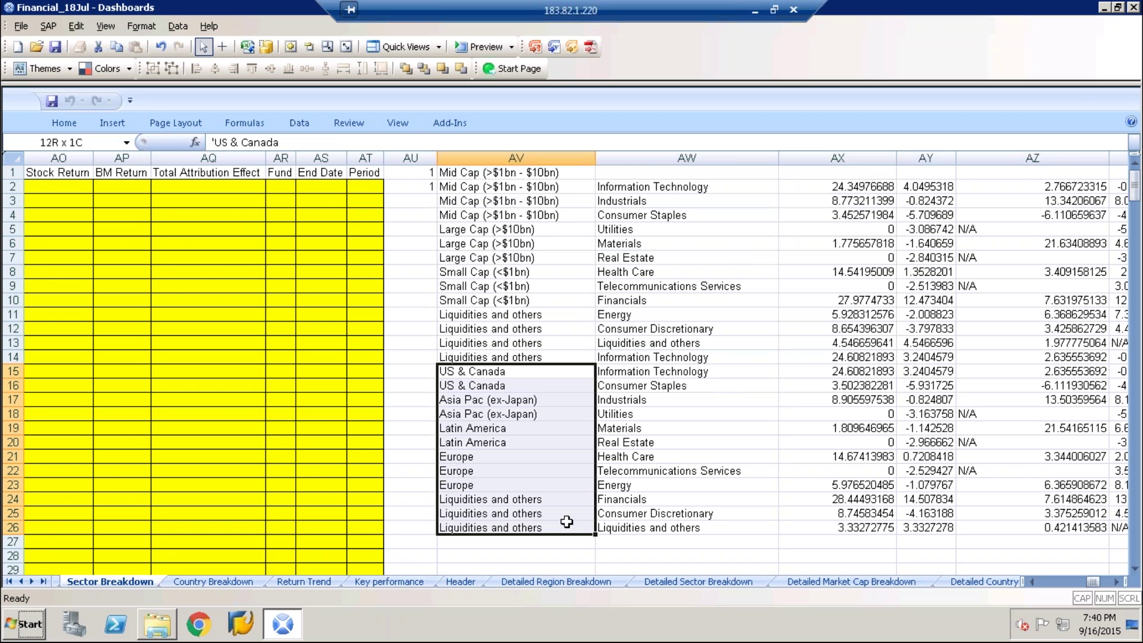
pyautogui.moveTo(566, 521)
pyautogui.mouseDown()
pyautogui.moveTo(553, 517)
pyautogui.moveTo(543, 427)
pyautogui.moveTo(550, 526)
pyautogui.mouseUp()
# - Inspect the formula range BE2:BI26 beside the data and return to the block starting at column AV
pyautogui.moveTo(1094, 582); pyautogui.dragTo(1101, 585)
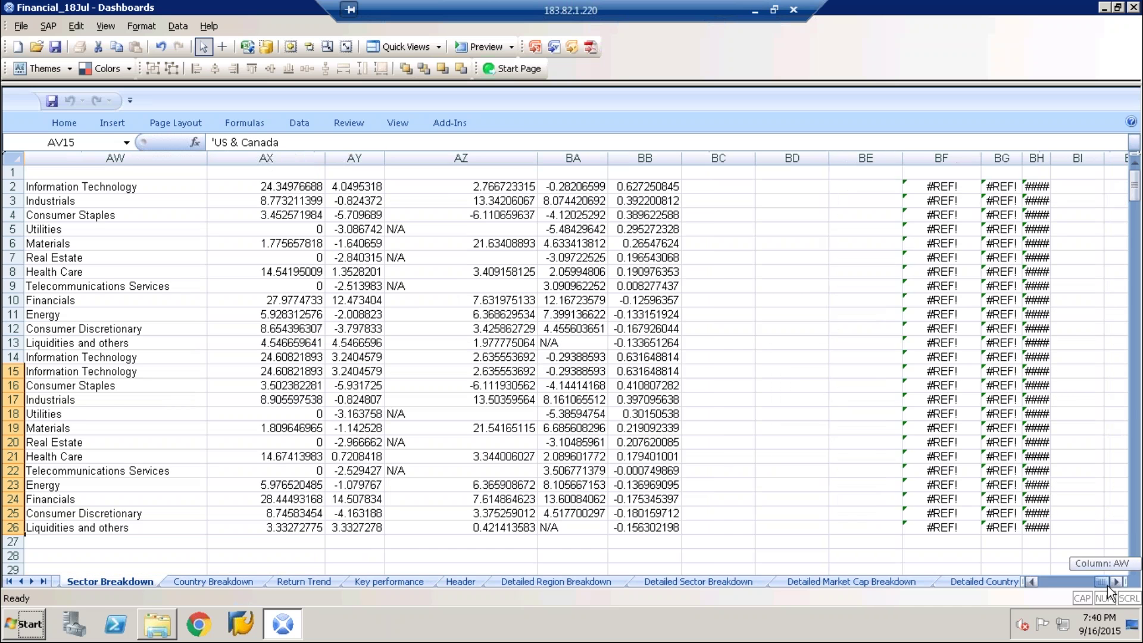
pyautogui.moveTo(897, 185); pyautogui.dragTo(1075, 527)
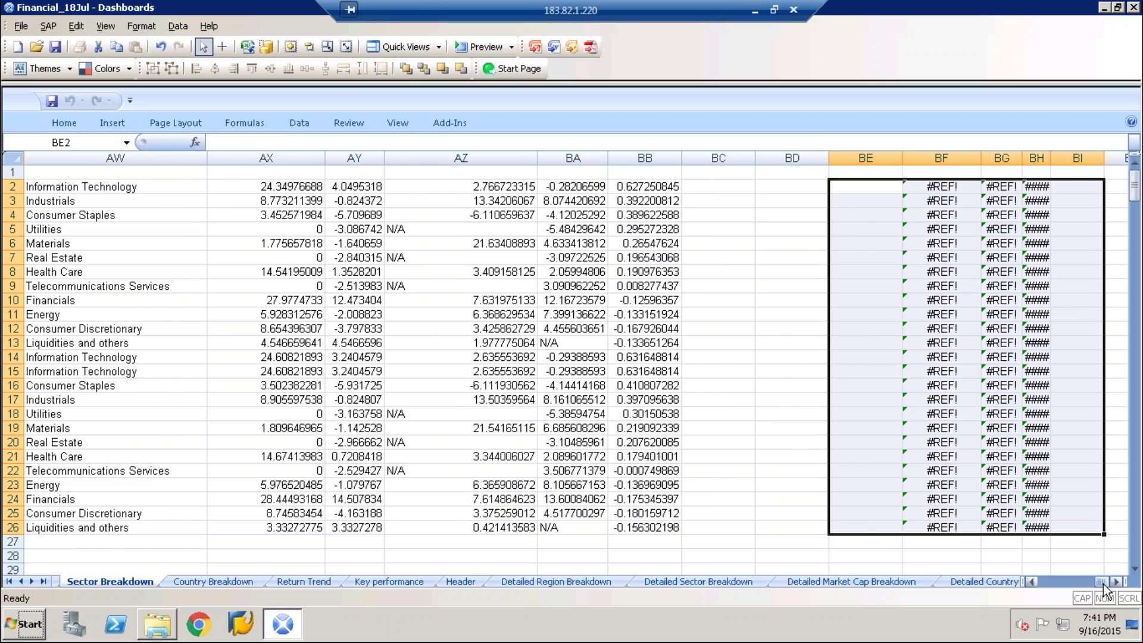
pyautogui.moveTo(1102, 584)
pyautogui.mouseDown()
pyautogui.moveTo(1078, 584)
pyautogui.moveTo(1096, 584)
pyautogui.mouseUp()
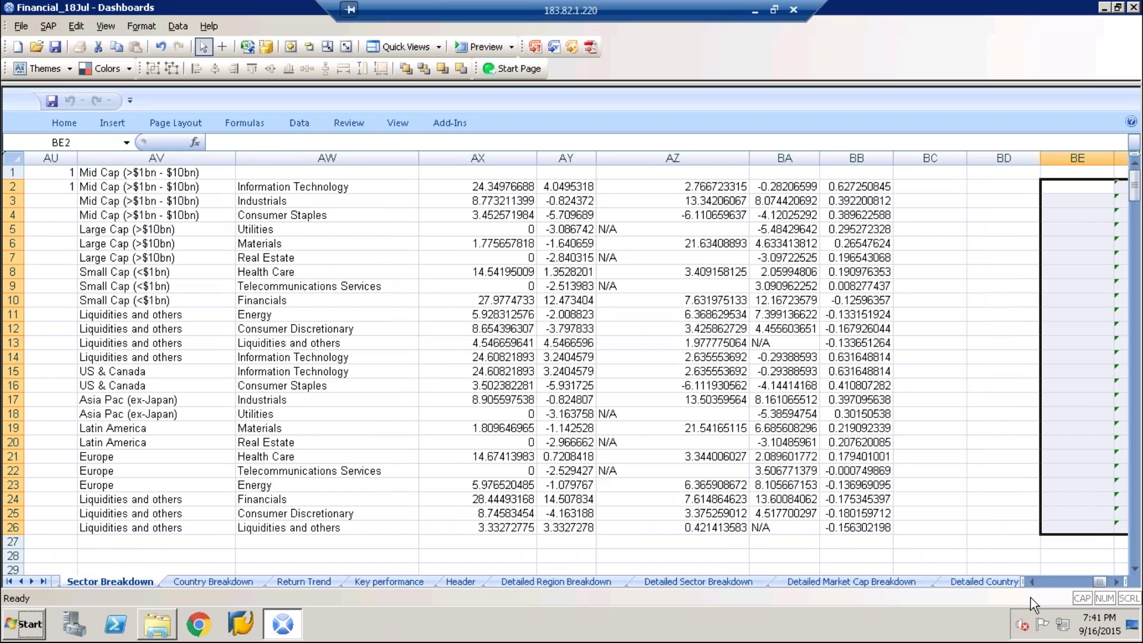
pyautogui.click(1032, 582)
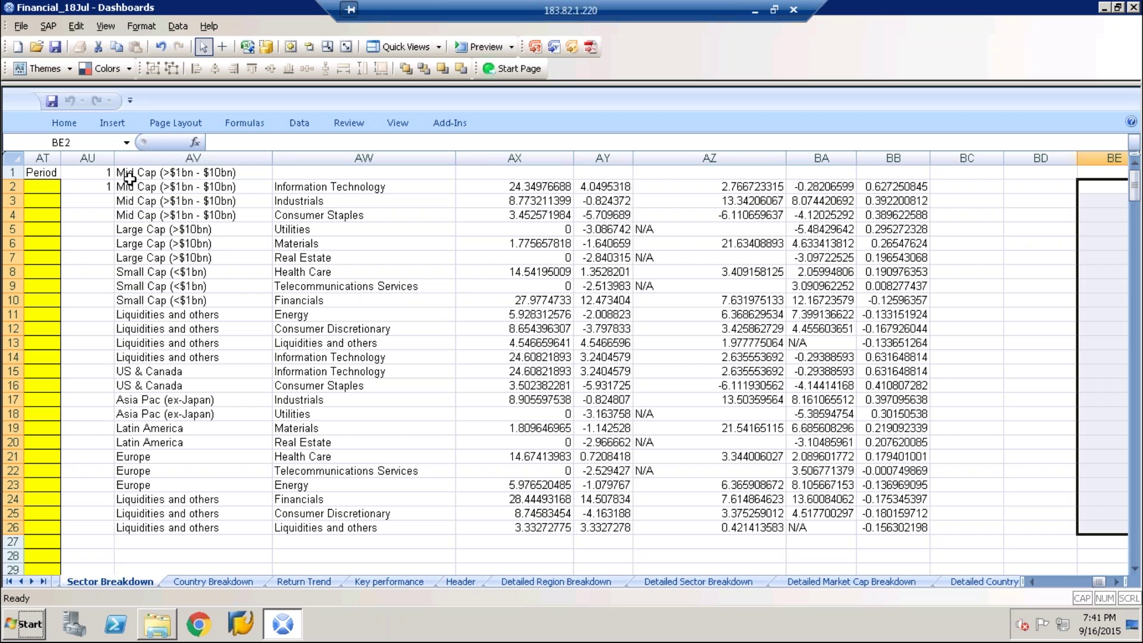
# - Highlight the whole data block AV1:BB26 to review its extent
pyautogui.moveTo(130, 179); pyautogui.dragTo(334, 329)
pyautogui.moveTo(559, 442); pyautogui.dragTo(884, 529)
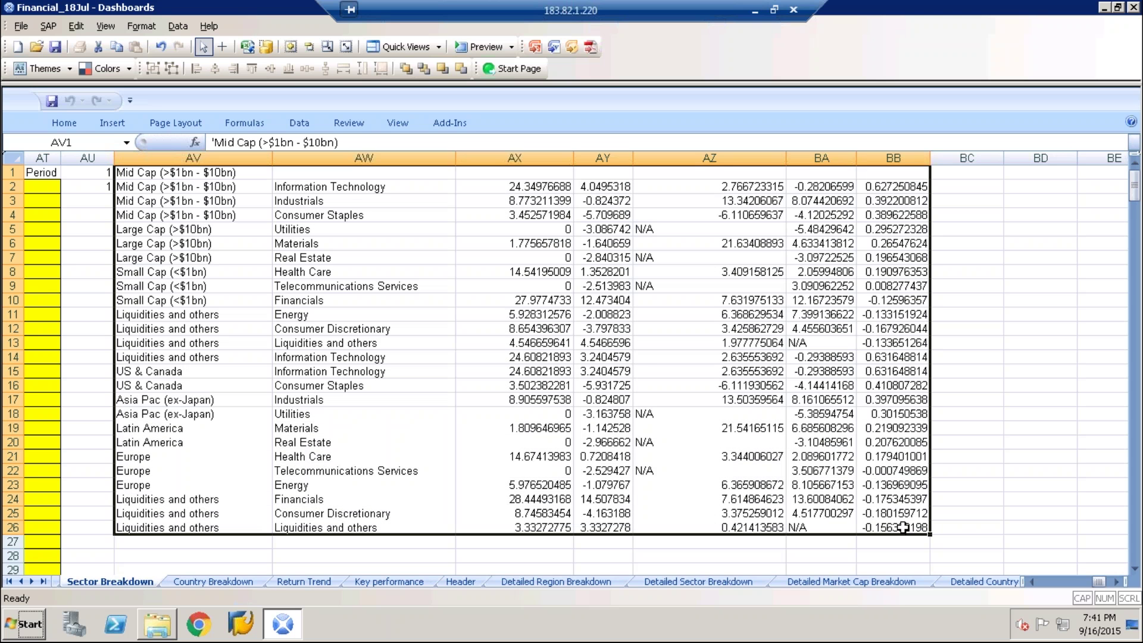
pyautogui.click(903, 528)
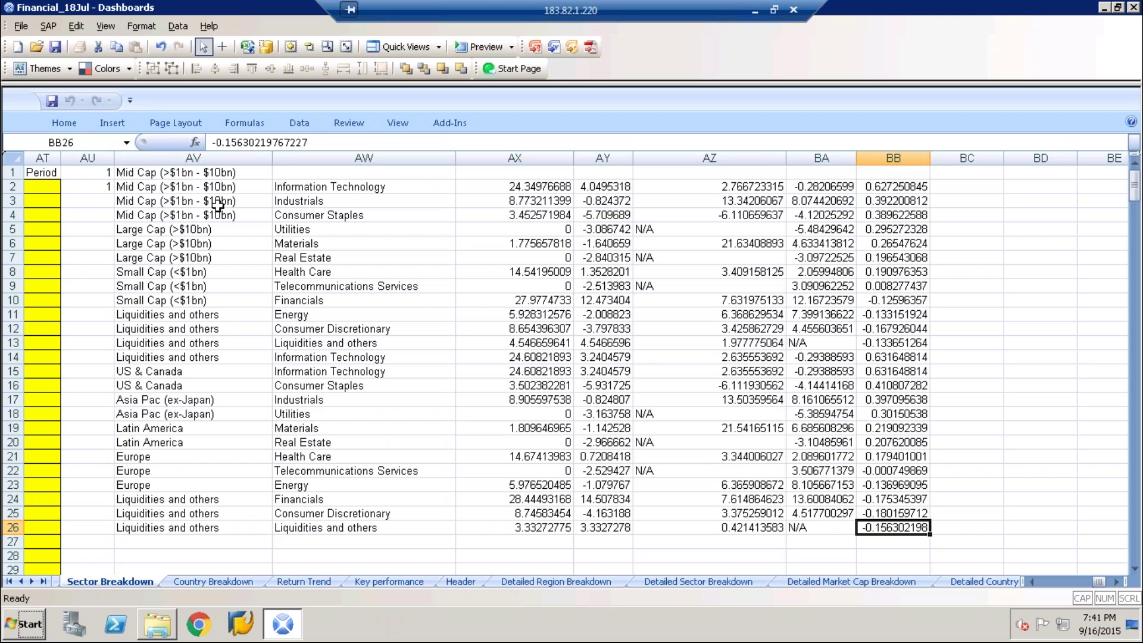
pyautogui.moveTo(133, 176); pyautogui.dragTo(907, 533)
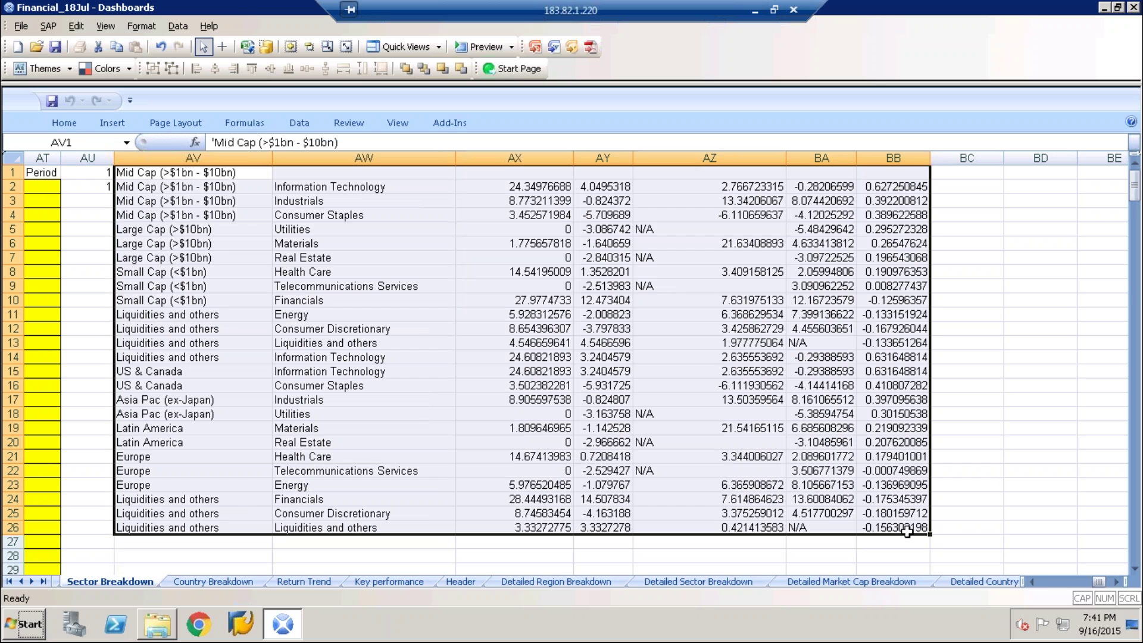
pyautogui.click(851, 494)
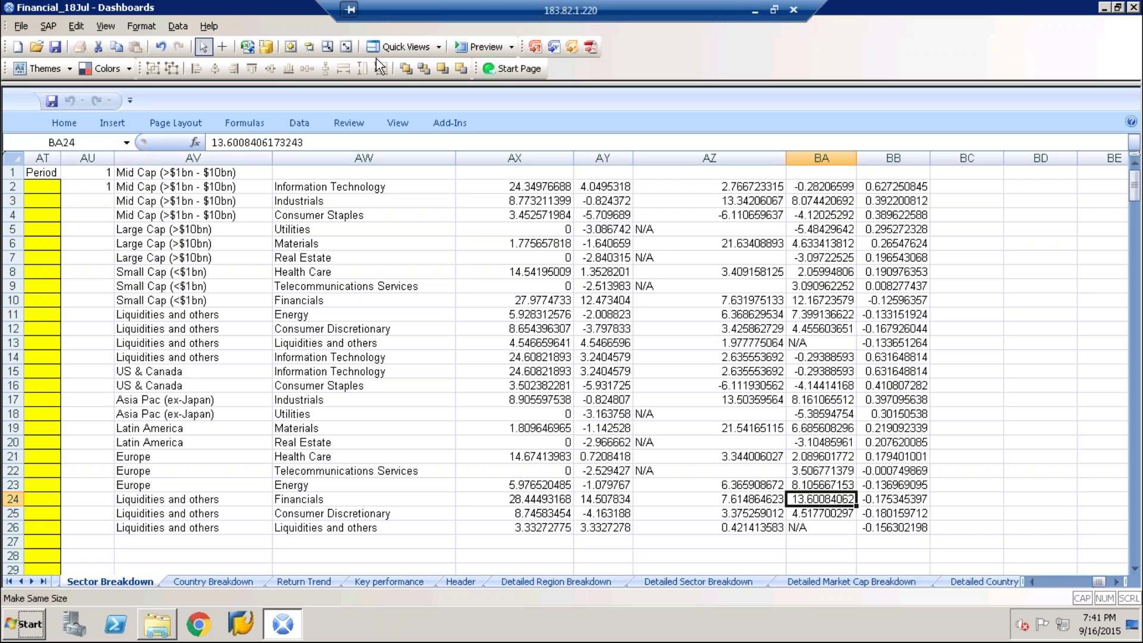
# - Show the full workspace to check Scorecard 5's data insertion settings, and return to the spreadsheet-only view
pyautogui.click(441, 45)
pyautogui.click(413, 66)
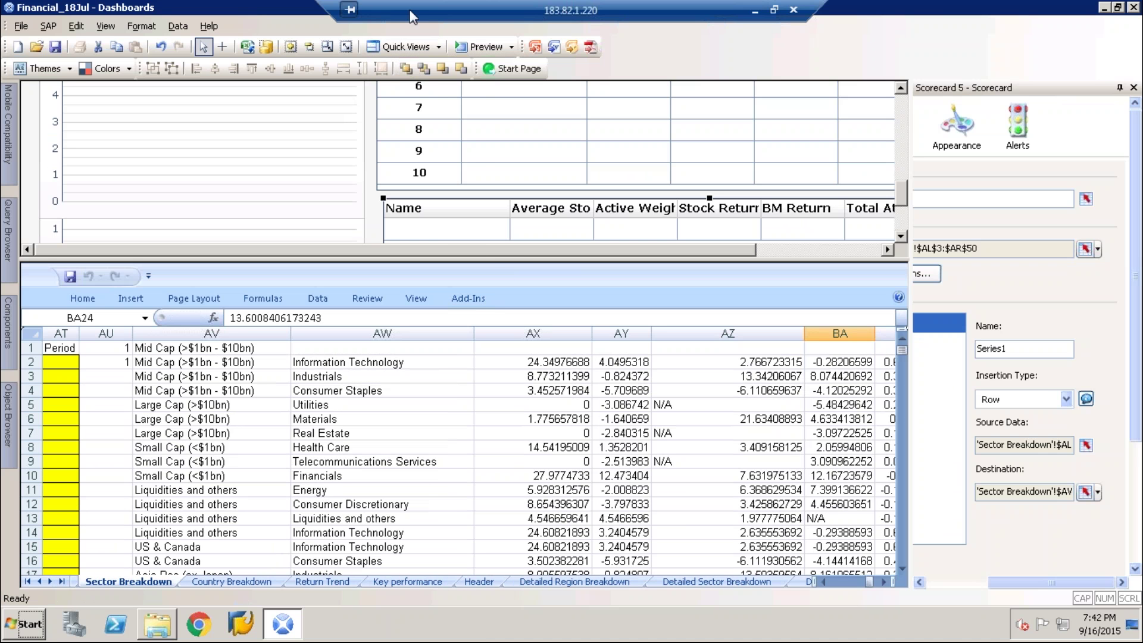
pyautogui.click(399, 48)
pyautogui.click(395, 60)
pyautogui.click(399, 48)
pyautogui.click(402, 84)
# - Copy the region rows AV15:BB26, from US & Canada to Liquidities and others, and paste them starting at cell BE2
pyautogui.click(129, 187)
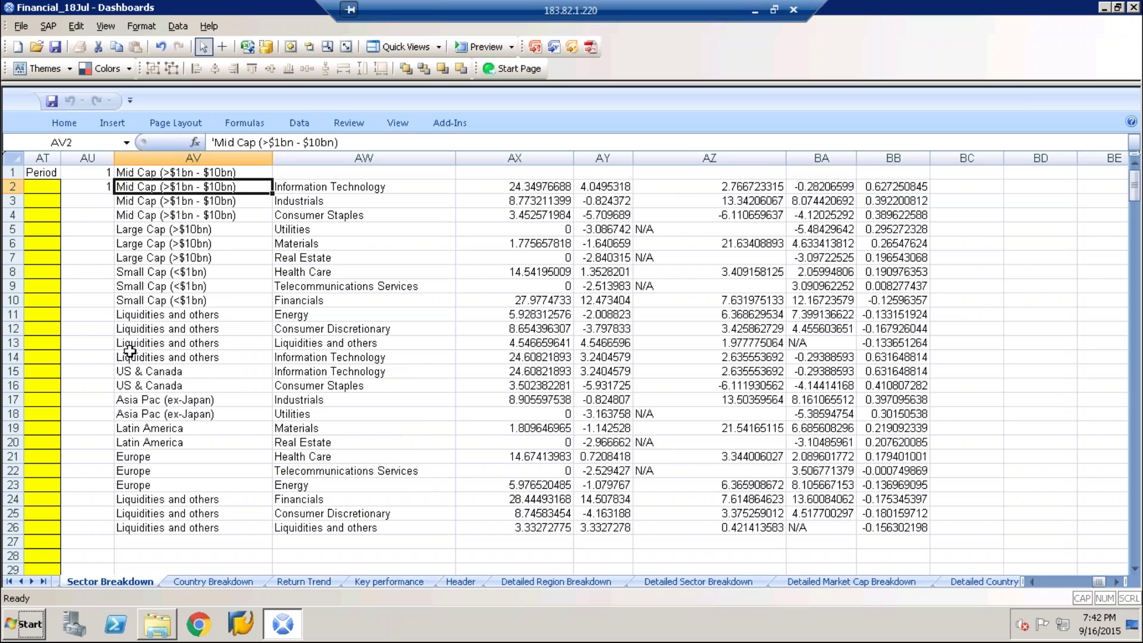
pyautogui.click(142, 370)
pyautogui.moveTo(143, 371); pyautogui.dragTo(920, 529)
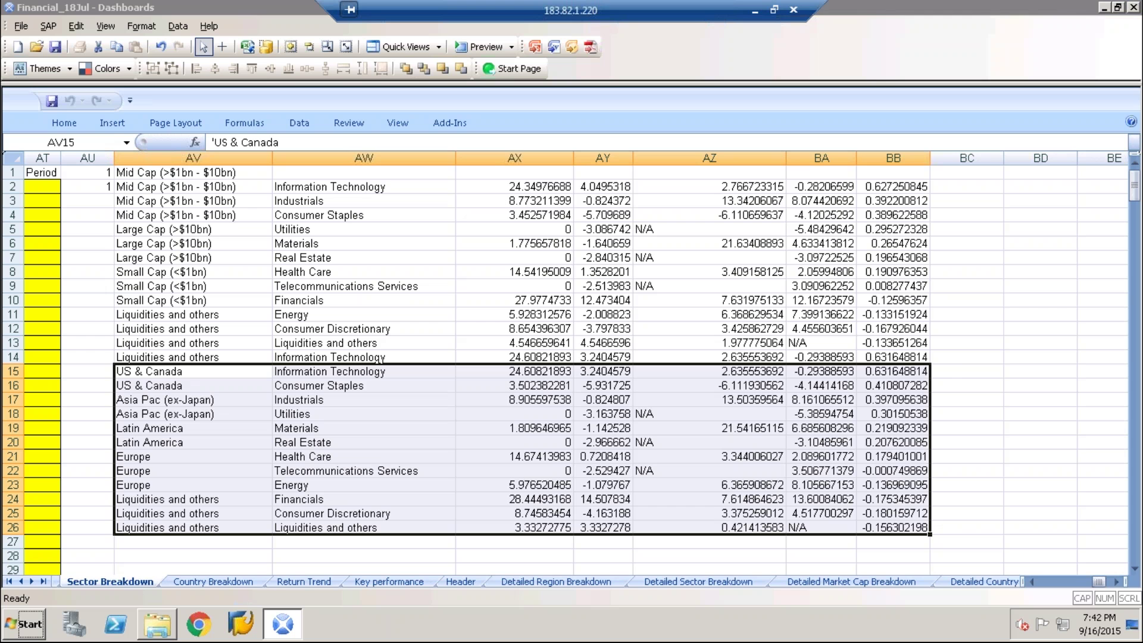
pyautogui.rightClick(867, 429)
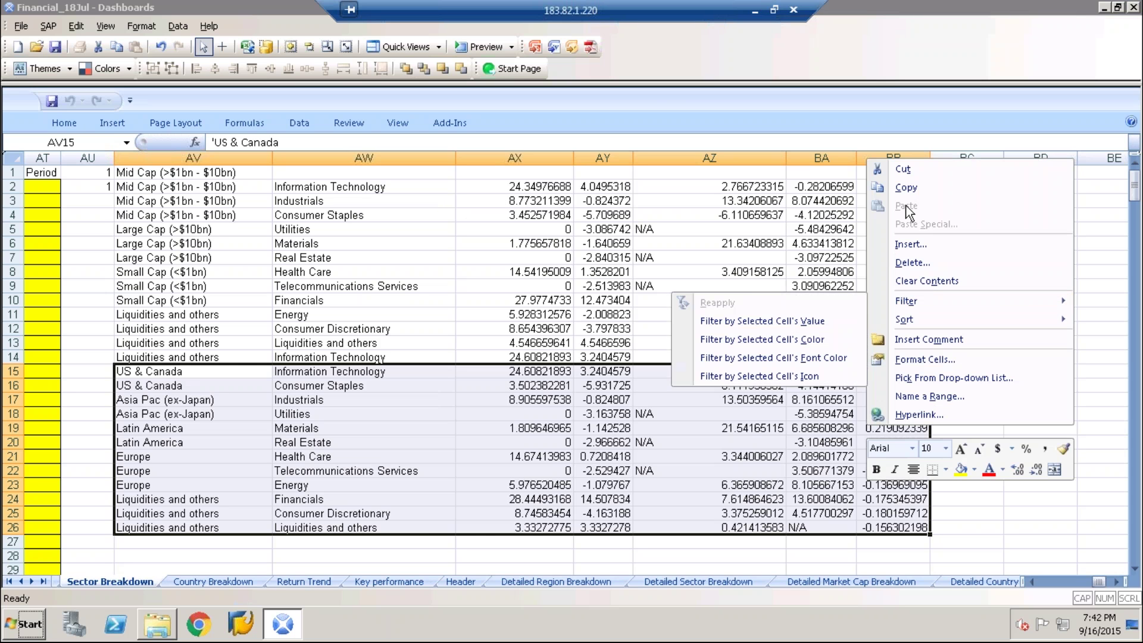
pyautogui.click(906, 188)
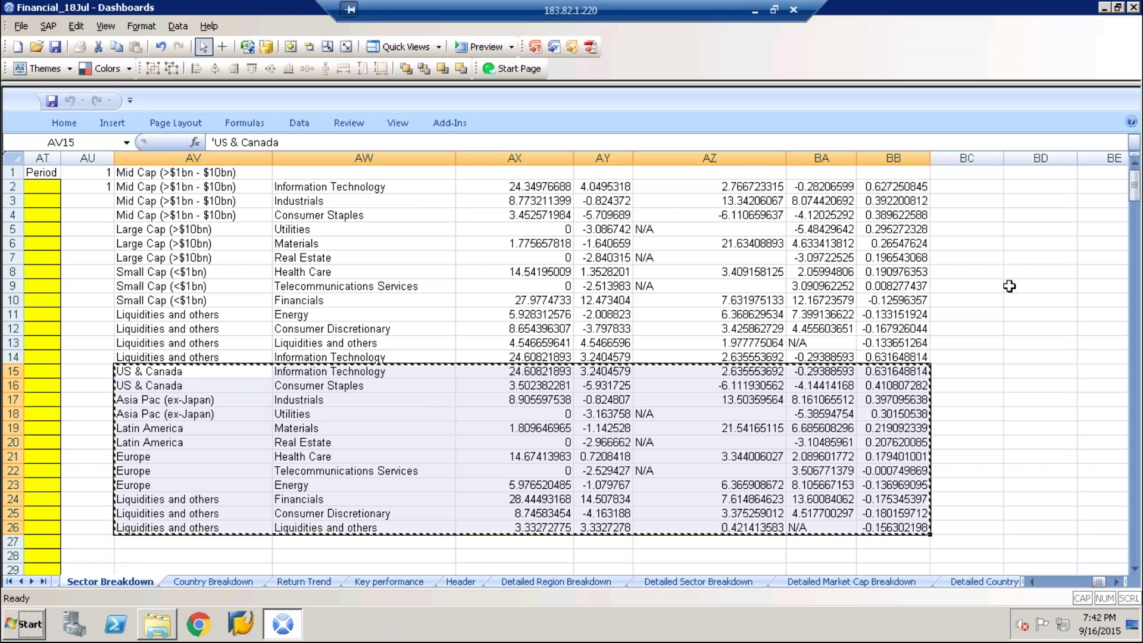
pyautogui.click(1114, 581)
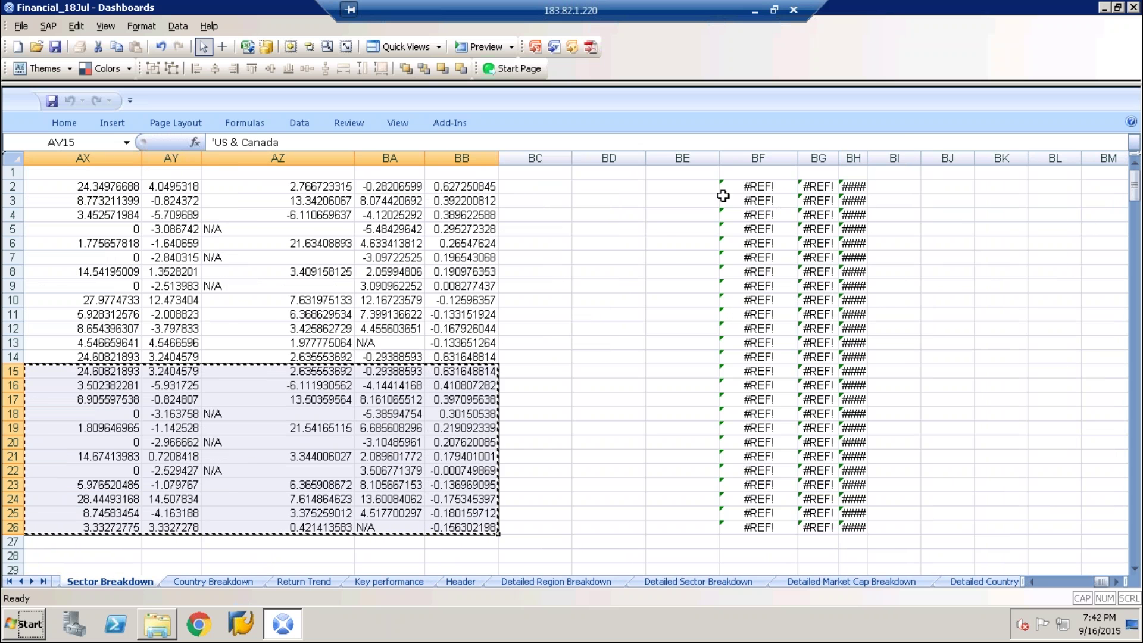
pyautogui.moveTo(685, 185); pyautogui.dragTo(855, 528)
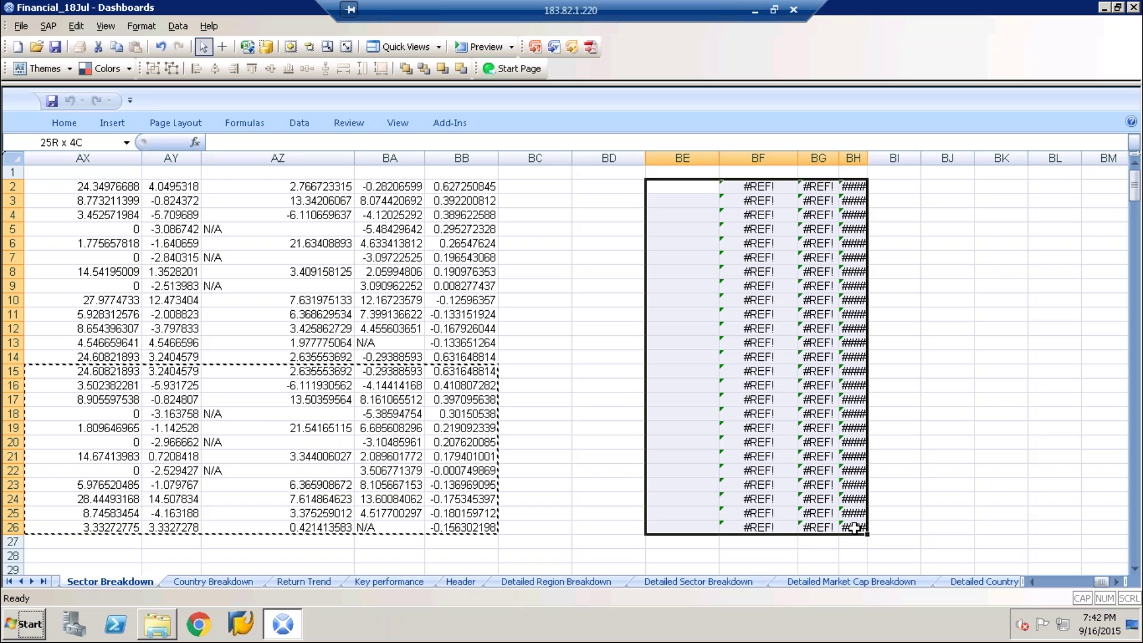
pyautogui.moveTo(854, 529); pyautogui.dragTo(855, 529)
pyautogui.hotkey('ctrl', 'v')
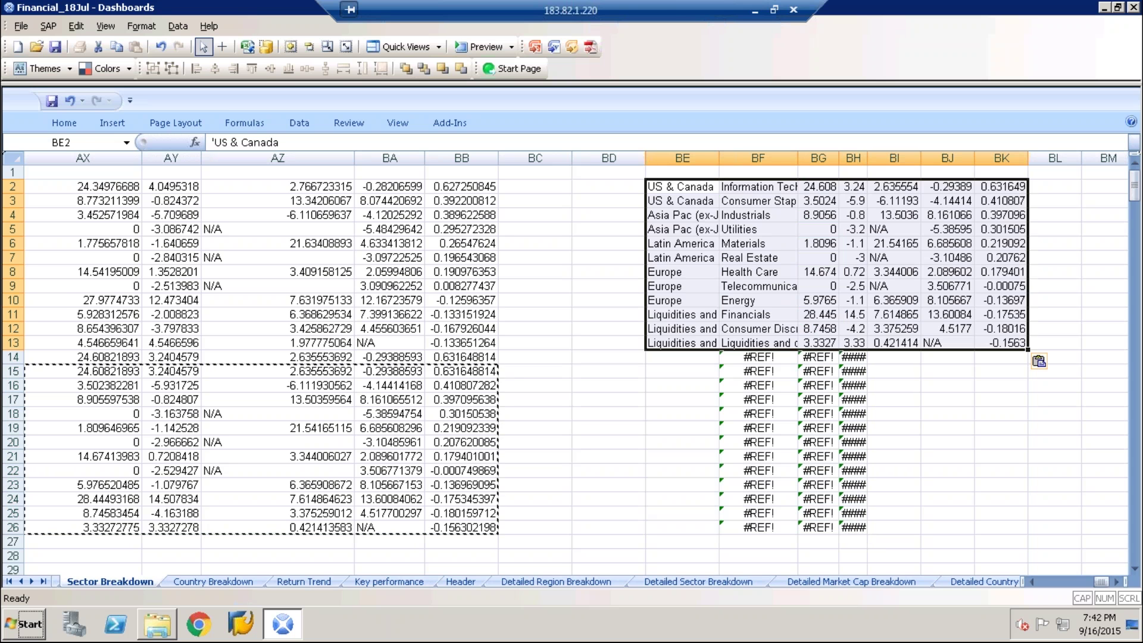
# - Clear the leftover formulas in BE14:BH26 below the pasted region rows
pyautogui.click(712, 360)
pyautogui.moveTo(712, 360); pyautogui.dragTo(852, 522)
pyautogui.press('Delete')
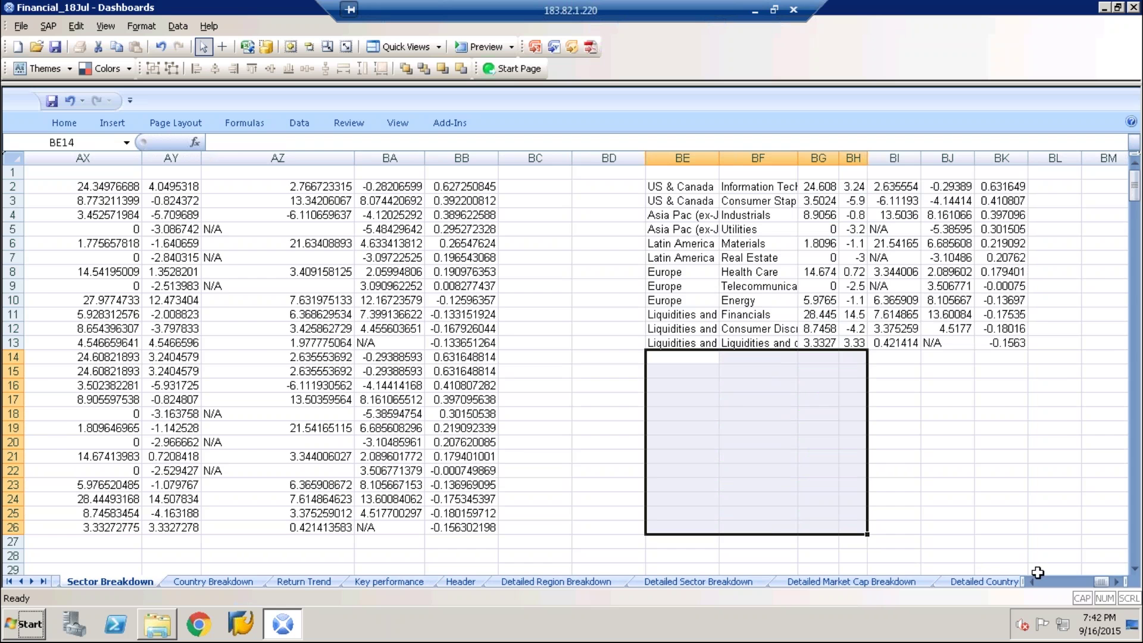
# - Autofit the widths of all columns on the Sector Breakdown sheet and select cell BE2
pyautogui.moveTo(1095, 585)
pyautogui.mouseDown()
pyautogui.moveTo(1085, 585)
pyautogui.moveTo(1100, 593)
pyautogui.mouseUp()
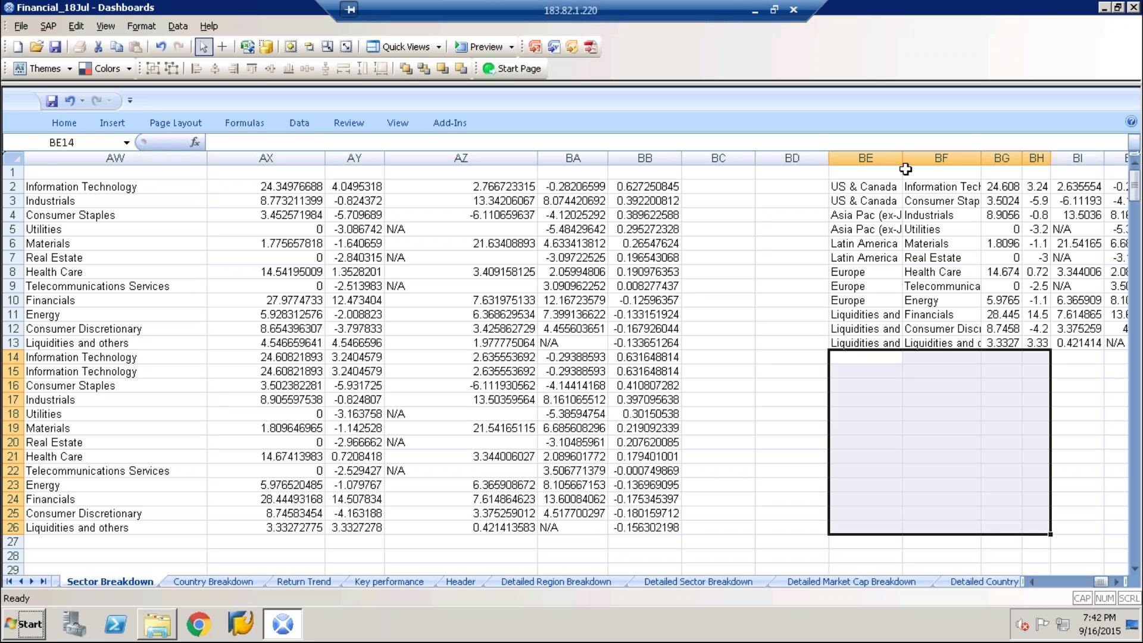
pyautogui.click(13, 158)
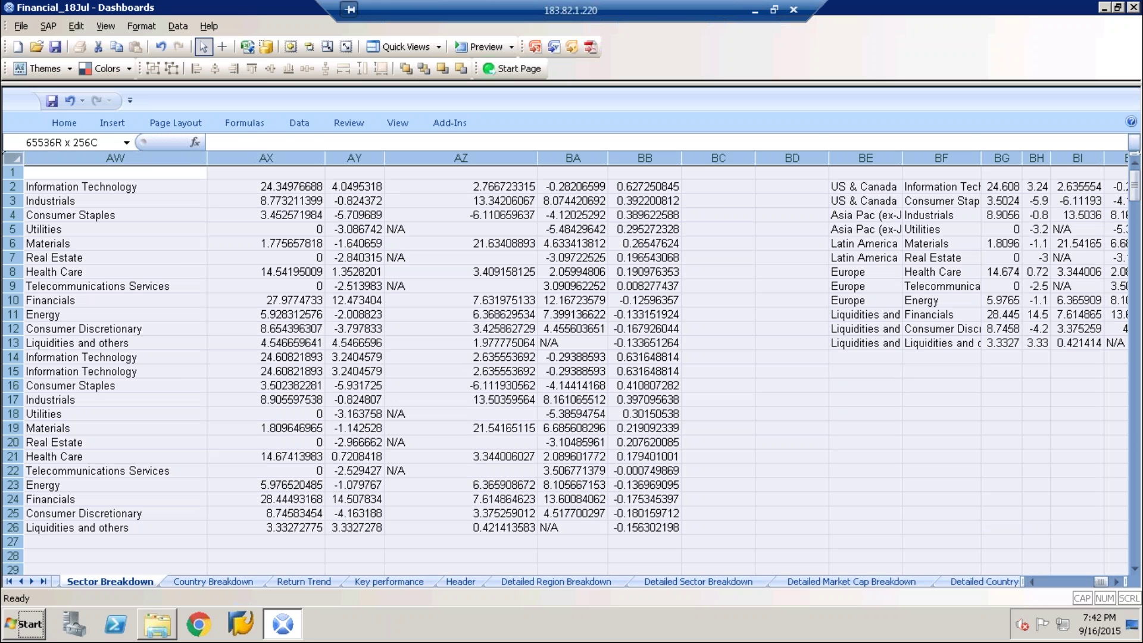
pyautogui.moveTo(207, 158); pyautogui.dragTo(207, 158)
pyautogui.doubleClick(207, 158)
pyautogui.click(235, 158)
pyautogui.click(773, 188)
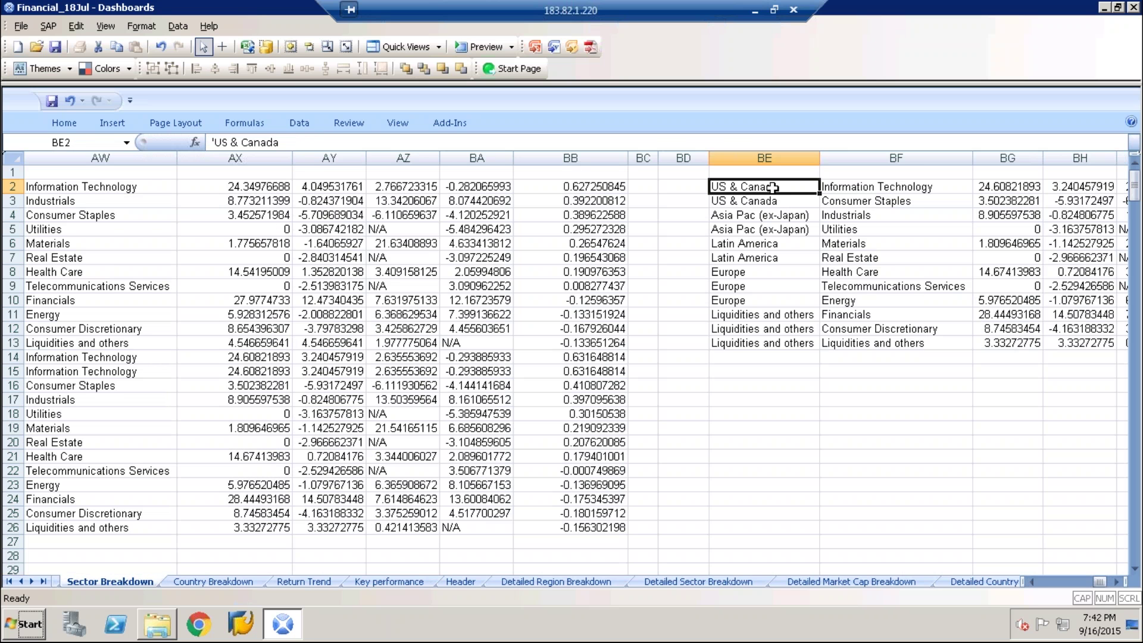
# - Return to the original data block and select the Mid Cap entry in AV1
pyautogui.click(1031, 582)
pyautogui.click(1033, 581)
pyautogui.click(1032, 581)
pyautogui.click(1032, 581)
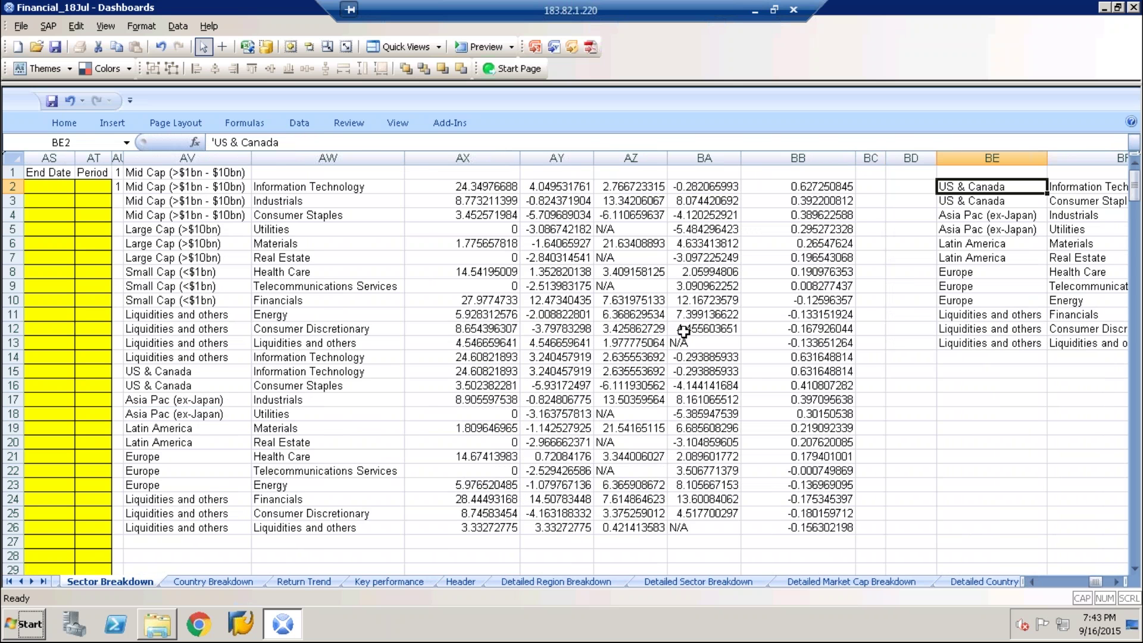
pyautogui.click(179, 173)
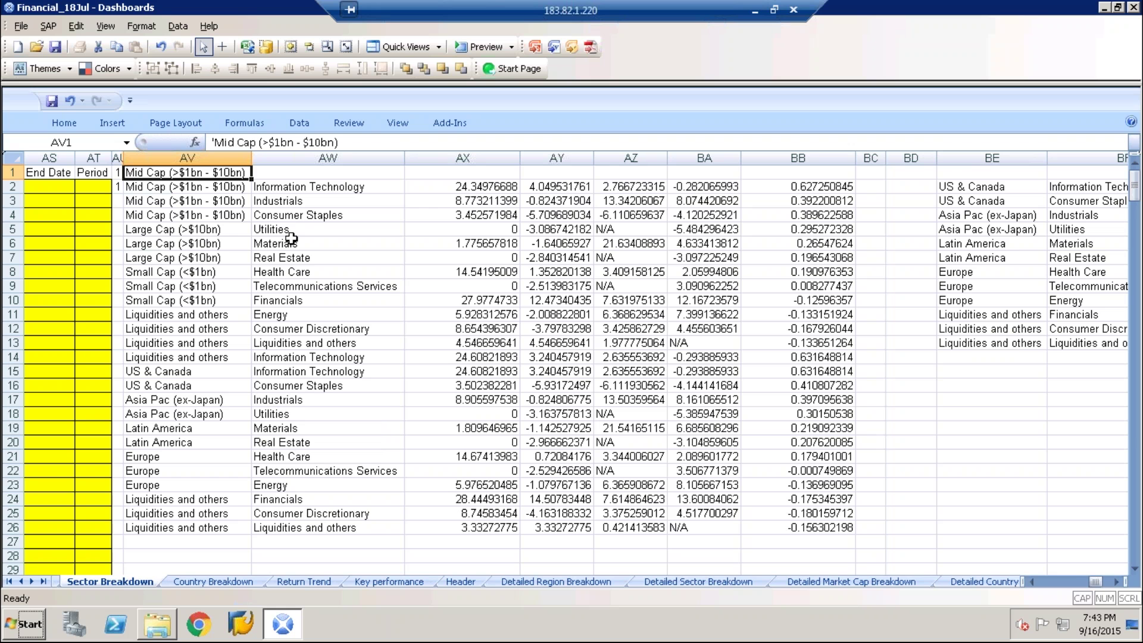
# - Link cell BE1 to the Mid Cap entry with the formula =AV1 and autofit the width of column BE
pyautogui.doubleClick(961, 173)
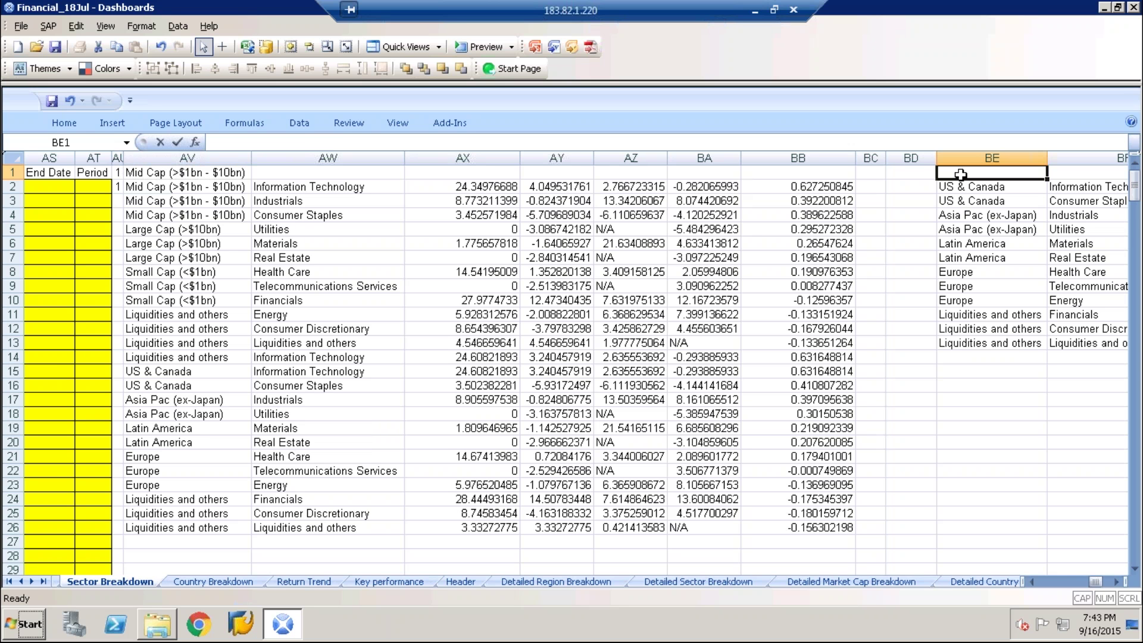
pyautogui.write('=')
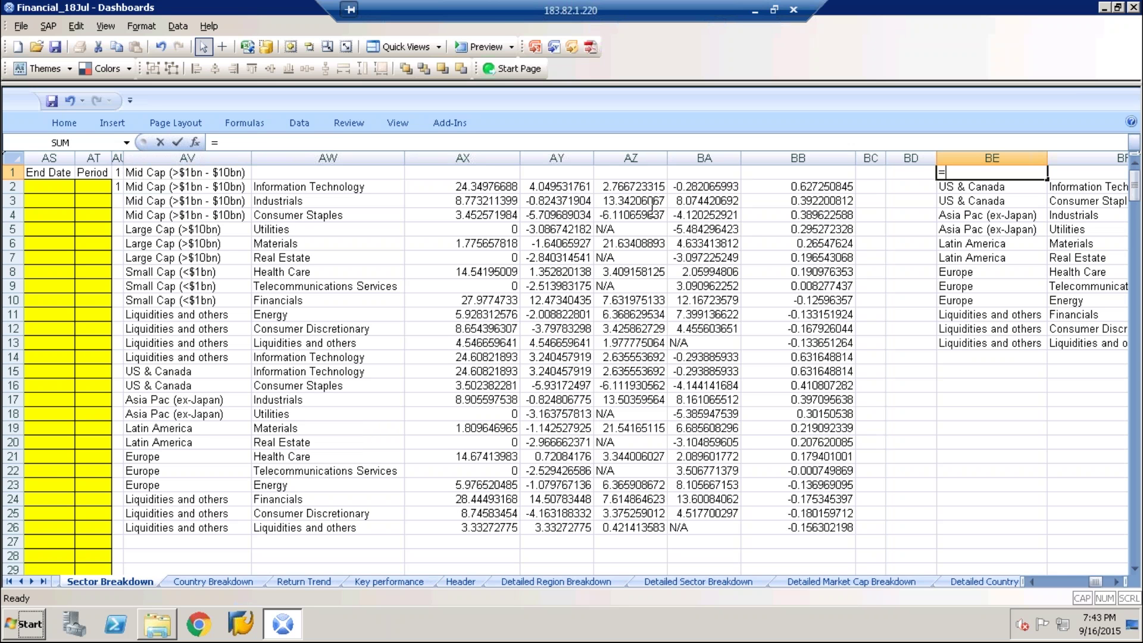
pyautogui.click(177, 173)
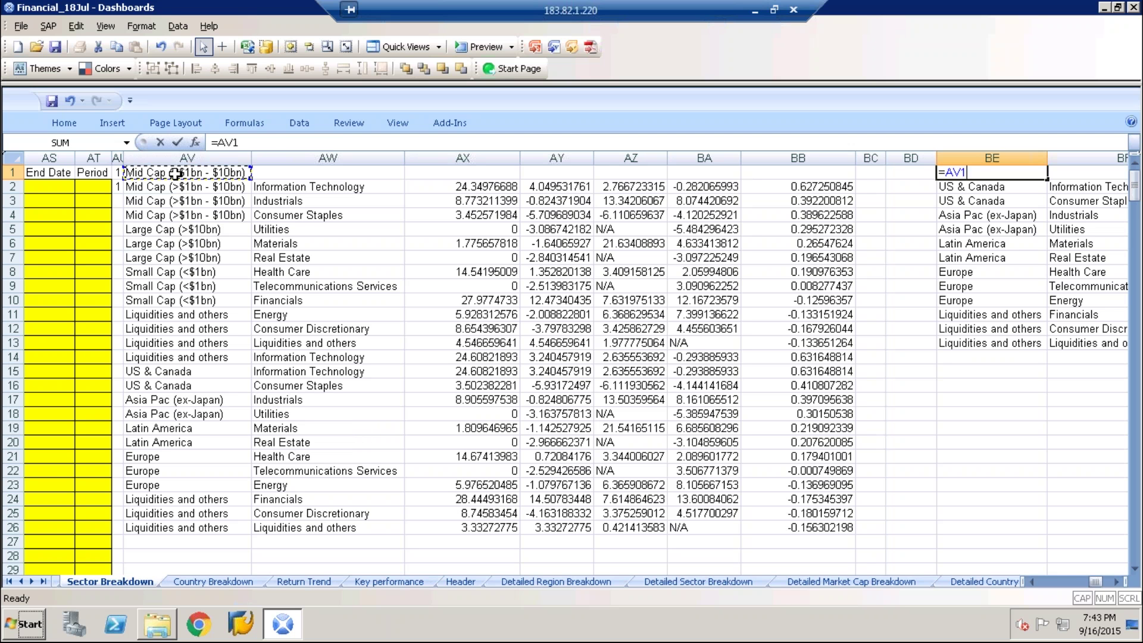
pyautogui.press('Return')
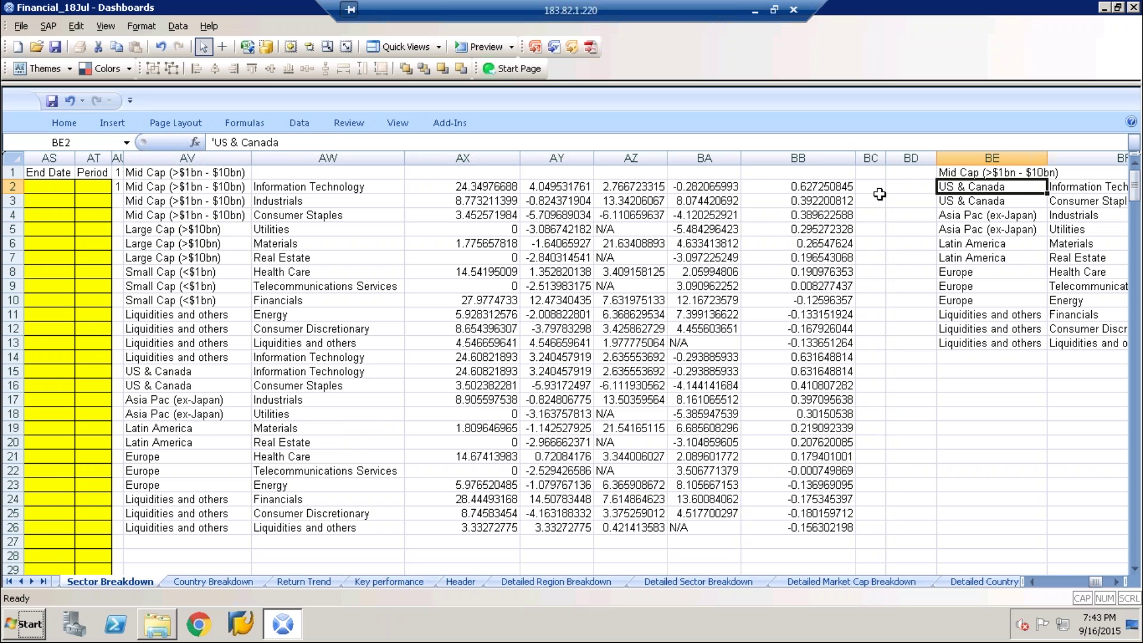
pyautogui.click(957, 171)
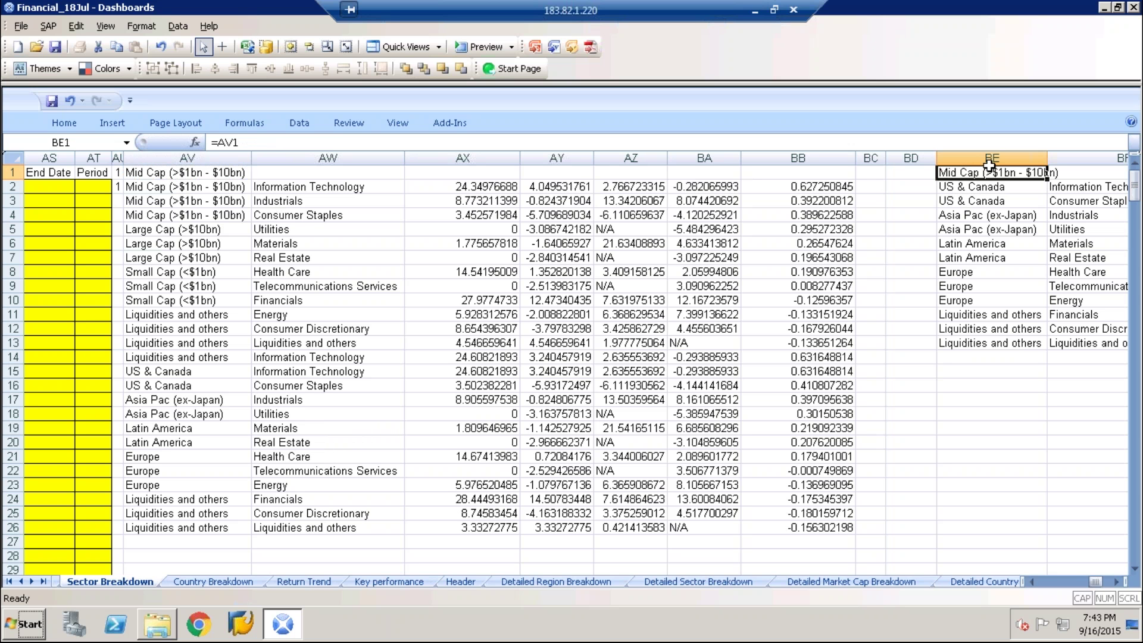
pyautogui.moveTo(1046, 157); pyautogui.dragTo(1046, 157)
pyautogui.doubleClick(1046, 157)
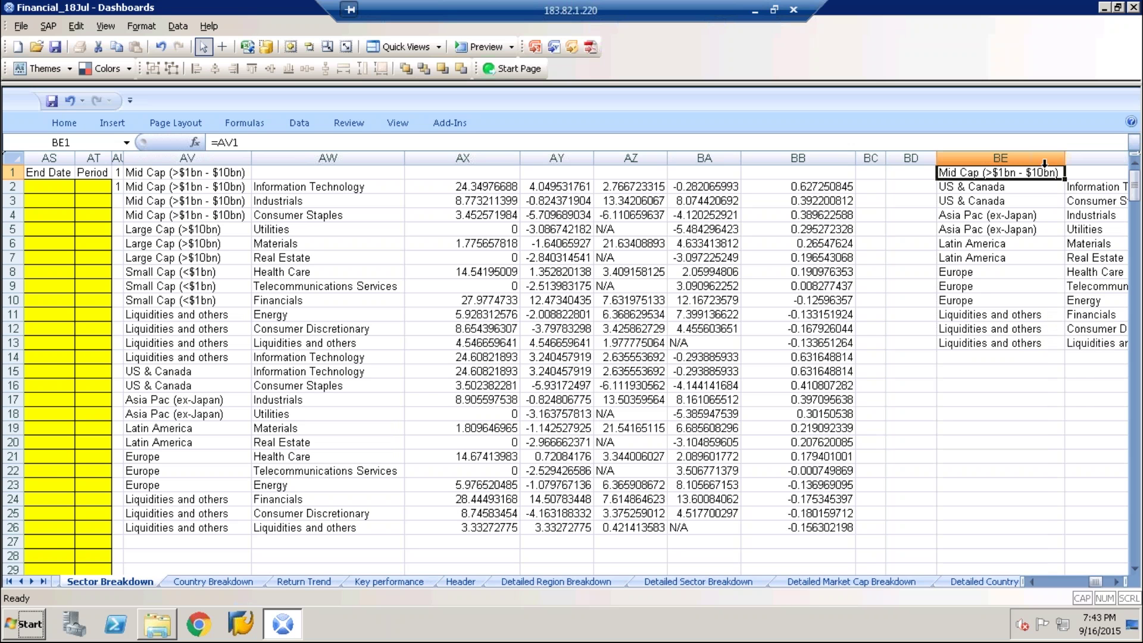
pyautogui.click(1001, 187)
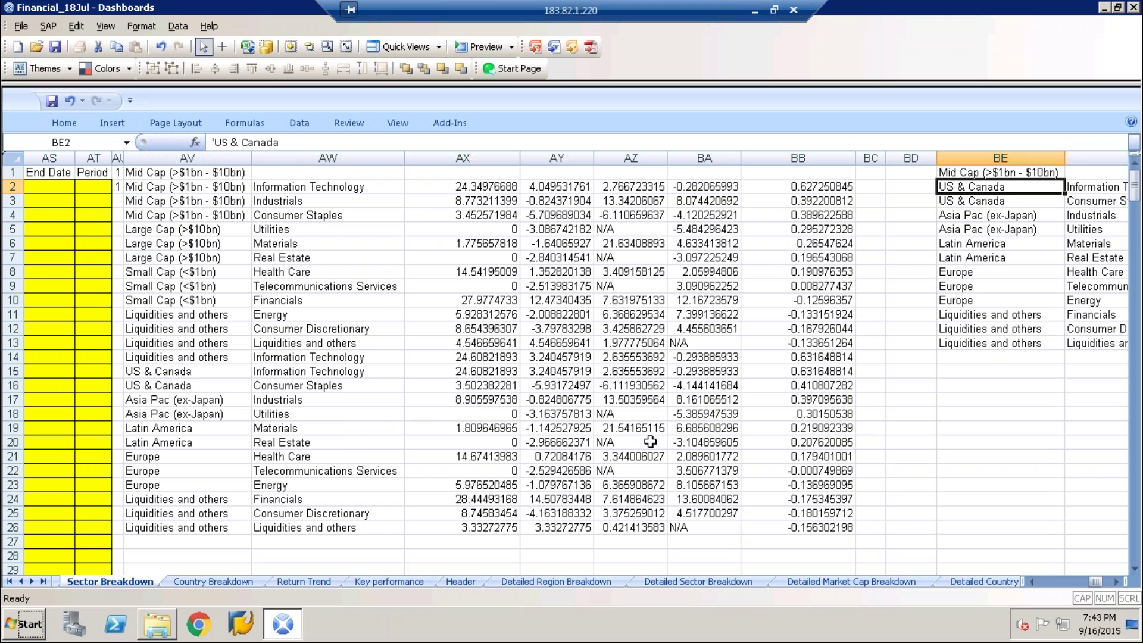
# - Clear cells BC31:BE31 beside the header row and select the headers in AV31:BB31
pyautogui.moveTo(1136, 209)
pyautogui.mouseDown()
pyautogui.moveTo(1136, 176)
pyautogui.moveTo(1136, 197)
pyautogui.mouseUp()
pyautogui.moveTo(874, 345); pyautogui.dragTo(1000, 344)
pyautogui.press('Delete')
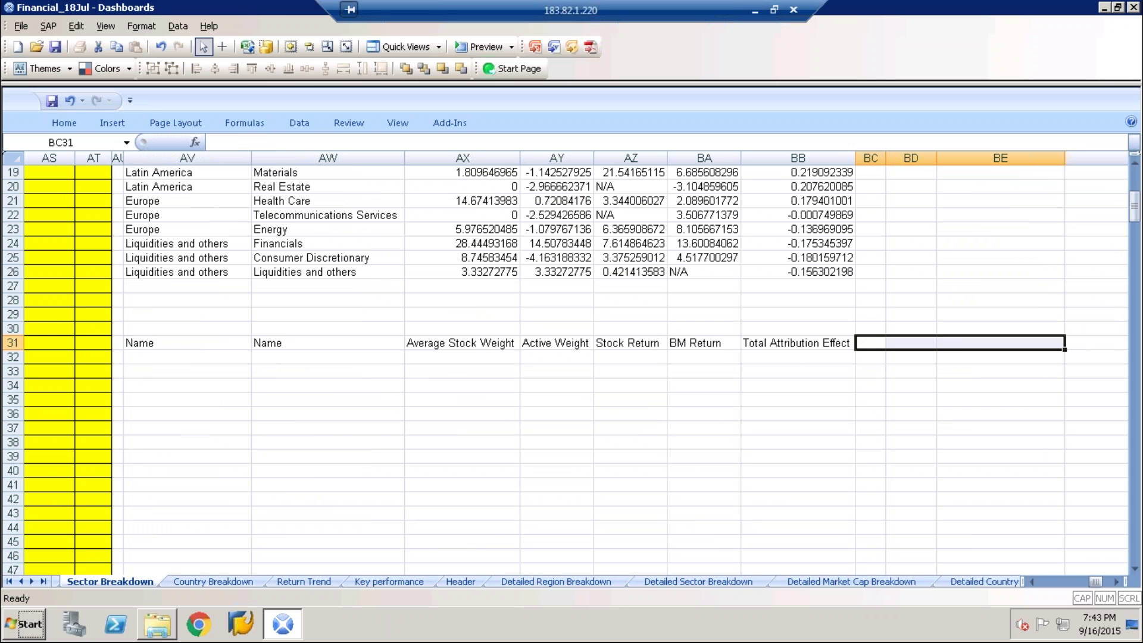
pyautogui.click(874, 341)
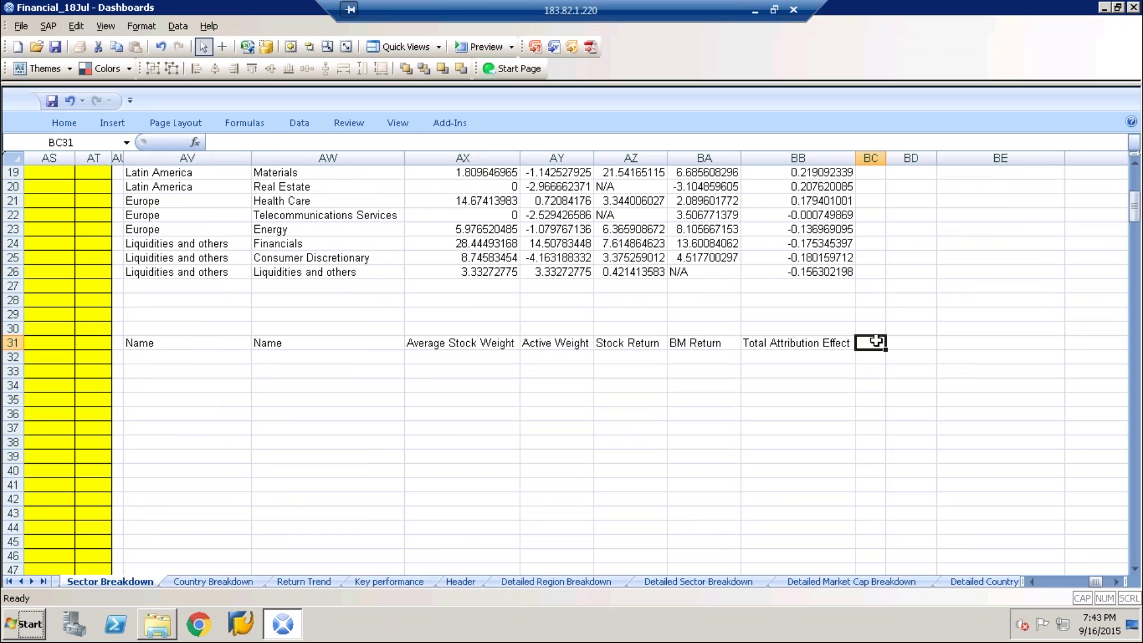
pyautogui.click(164, 342)
pyautogui.moveTo(235, 355); pyautogui.dragTo(844, 345)
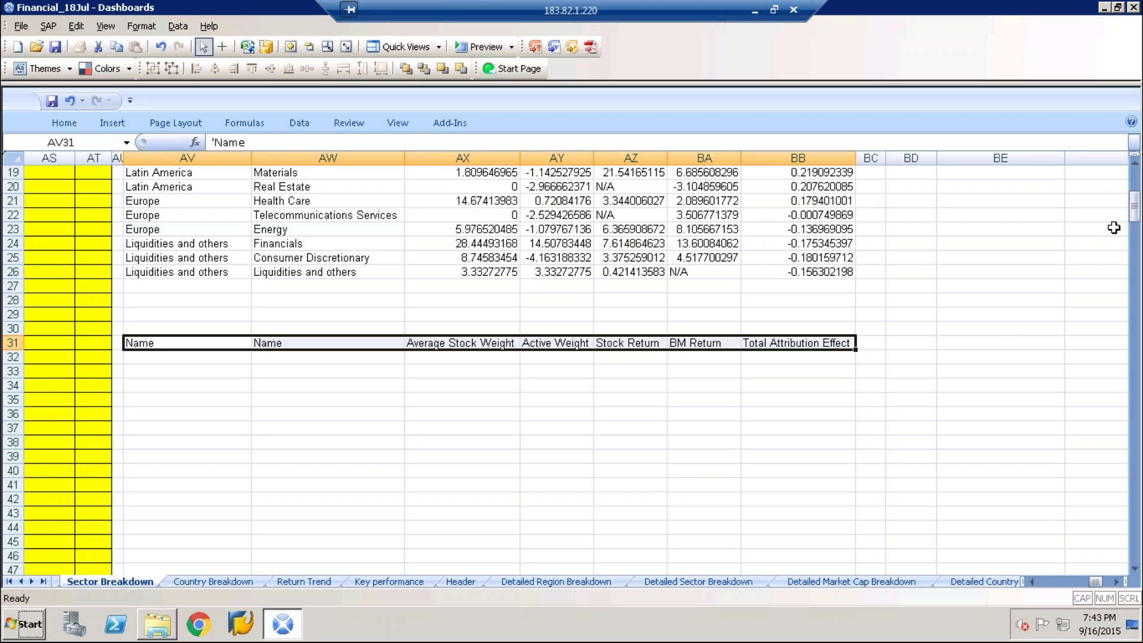
# - Show the canvas together with the spreadsheet, duplicate the Mid Cap combo box and place the copy directly below the original
pyautogui.moveTo(1134, 208); pyautogui.dragTo(1135, 174)
pyautogui.click(405, 47)
pyautogui.click(391, 65)
pyautogui.moveTo(902, 183); pyautogui.dragTo(902, 215)
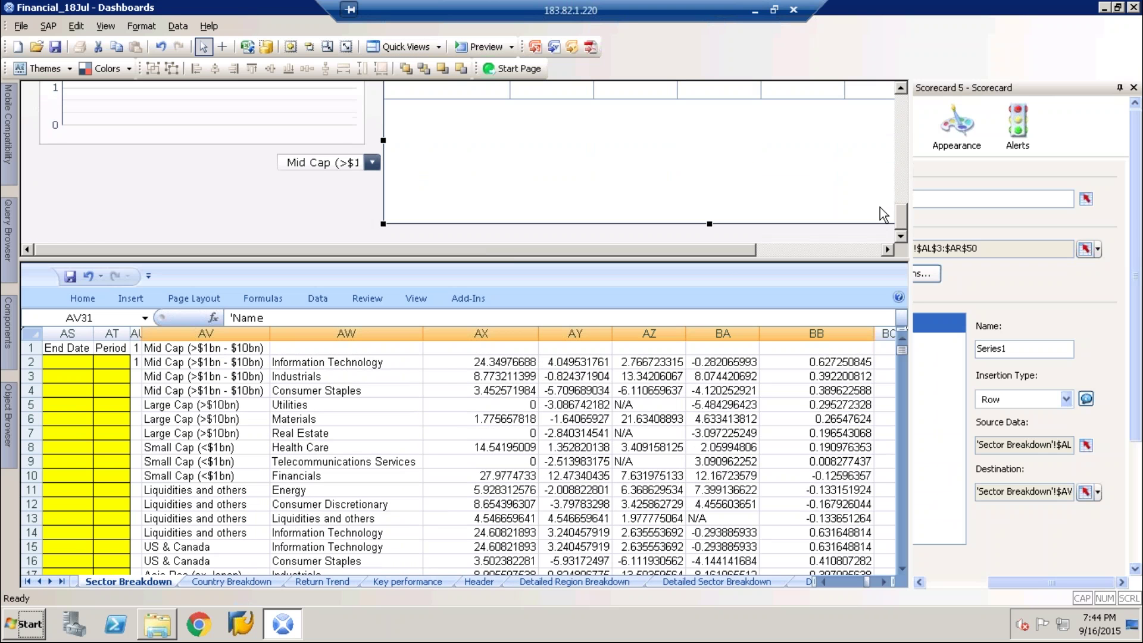
pyautogui.rightClick(307, 169)
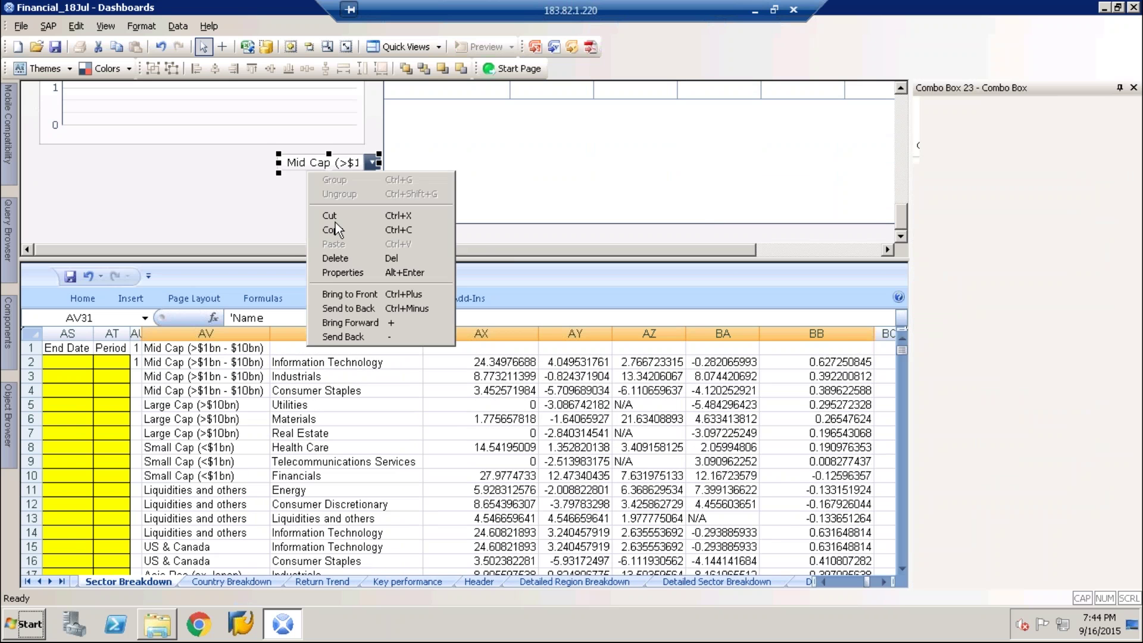
pyautogui.rightClick(295, 174)
pyautogui.click(324, 248)
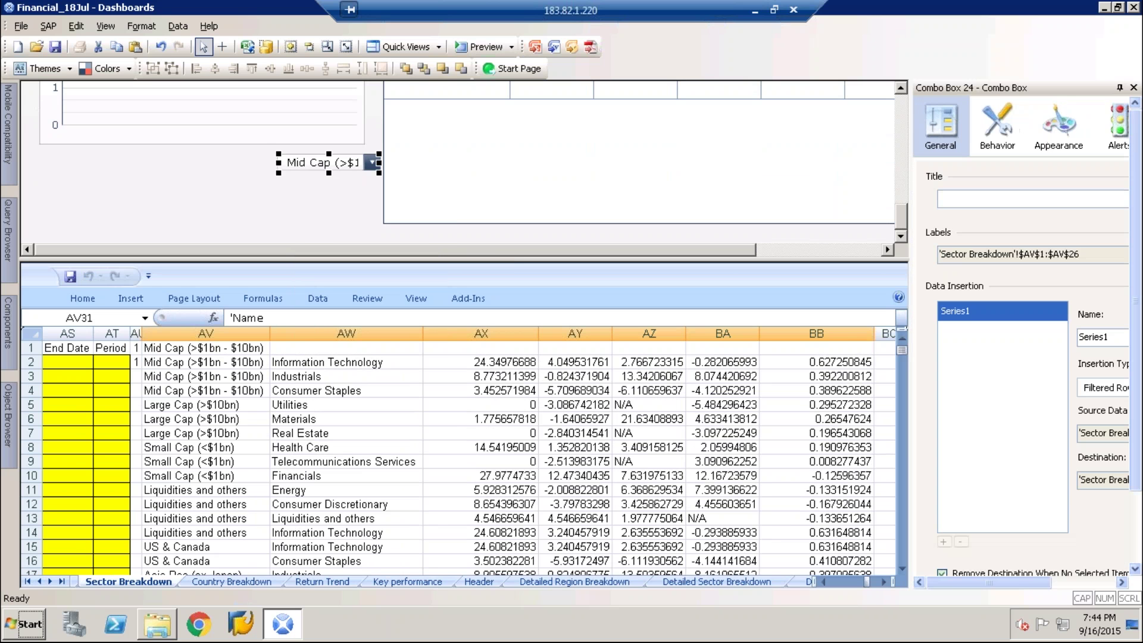
pyautogui.moveTo(316, 162); pyautogui.dragTo(316, 183)
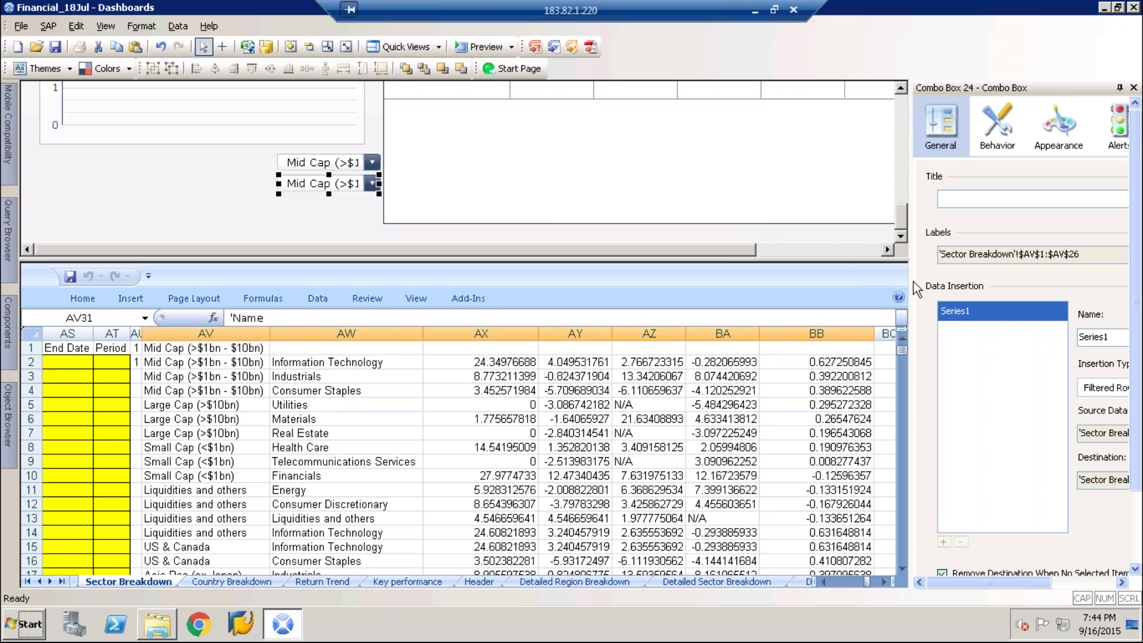
# - Widen the properties area and set the duplicated combo box's labels to 'Sector Breakdown'!$BE$1:$BE$13
pyautogui.moveTo(912, 279); pyautogui.dragTo(763, 280)
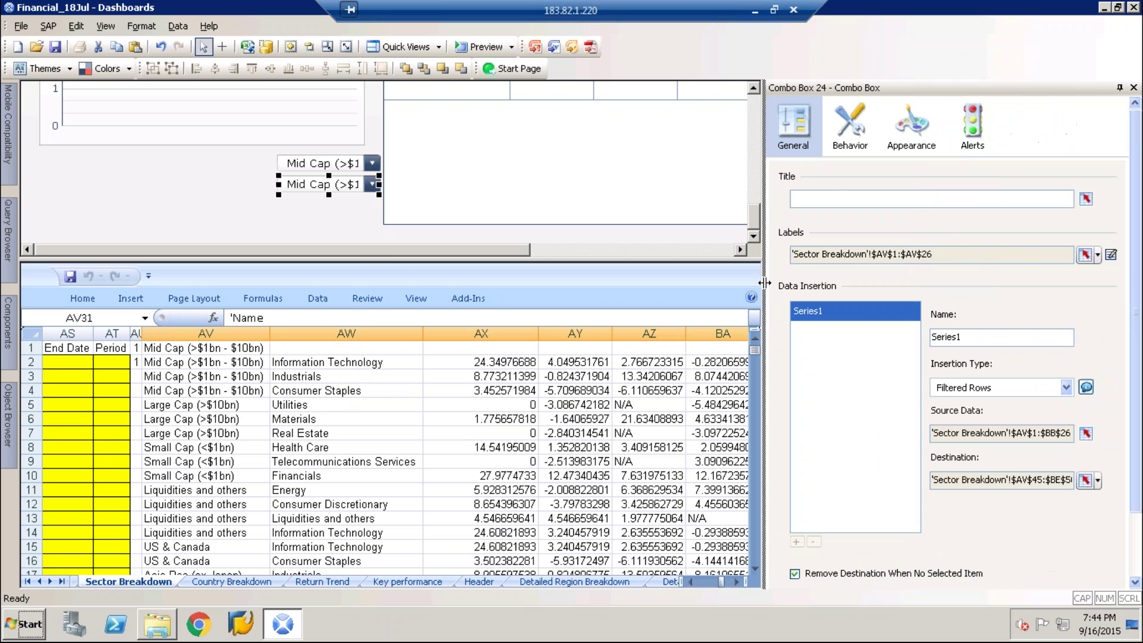
pyautogui.click(1083, 255)
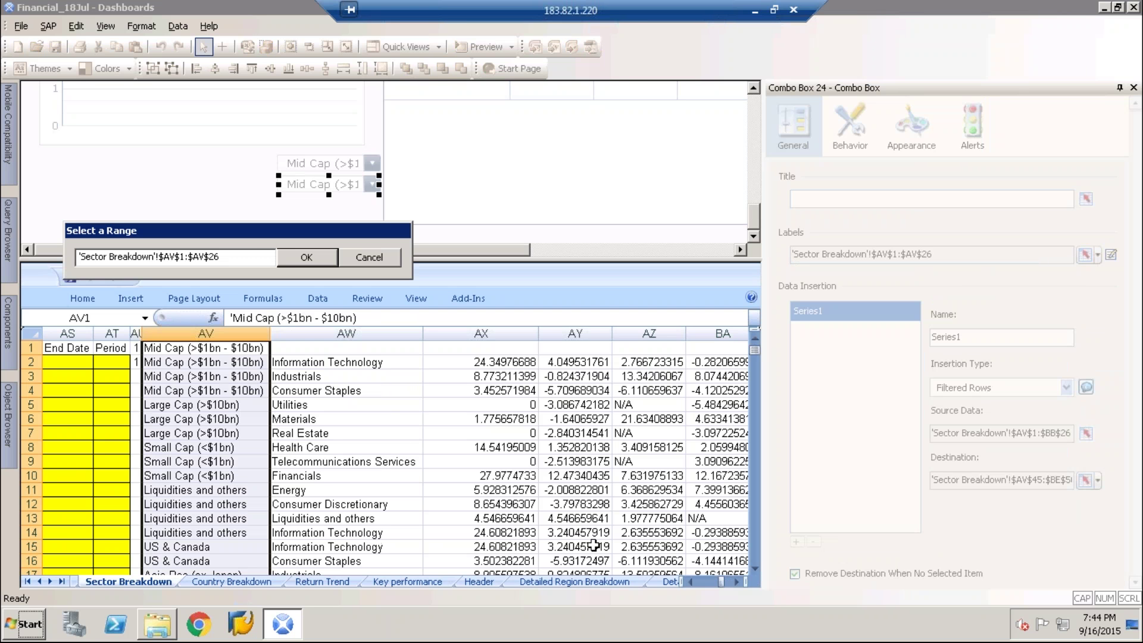
pyautogui.click(736, 582)
pyautogui.click(736, 582)
pyautogui.click(530, 352)
pyautogui.moveTo(530, 361); pyautogui.dragTo(532, 518)
pyautogui.click(533, 518)
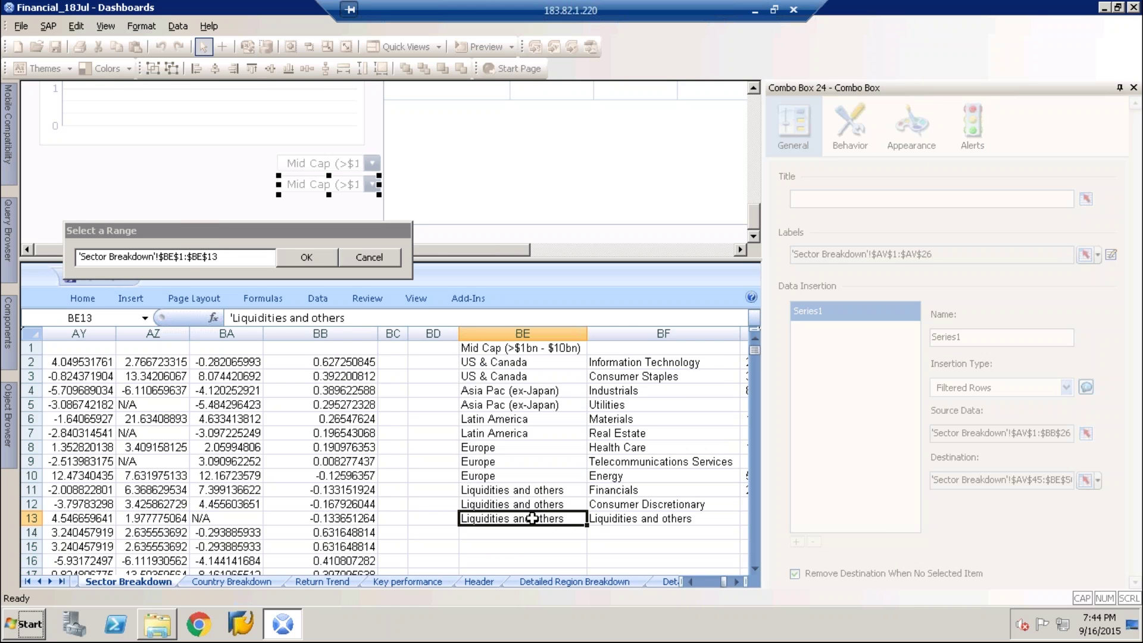
pyautogui.moveTo(535, 348); pyautogui.dragTo(533, 518)
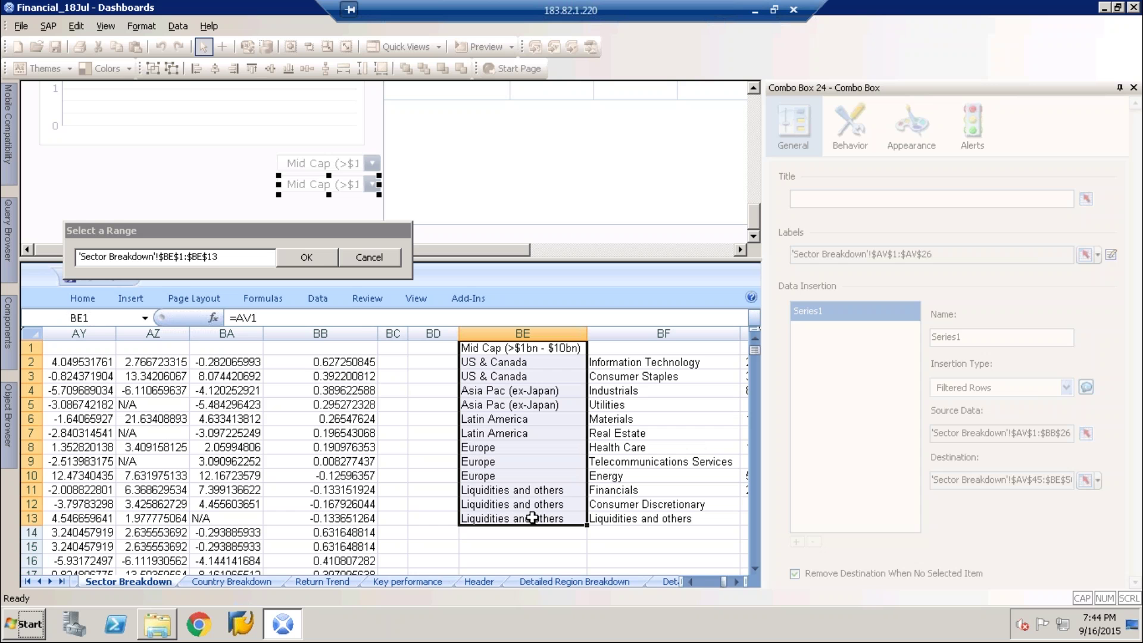
pyautogui.click(294, 259)
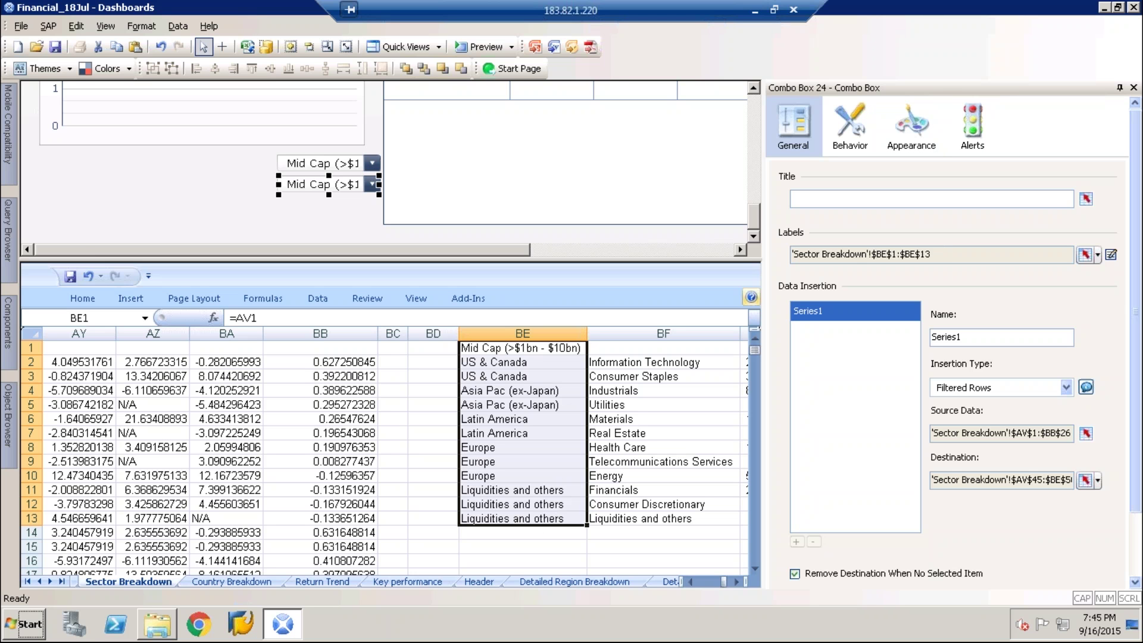
# - Extend the duplicated combo box's labels range to 'Sector Breakdown'!$BE$1:$BE$50
pyautogui.click(1091, 261)
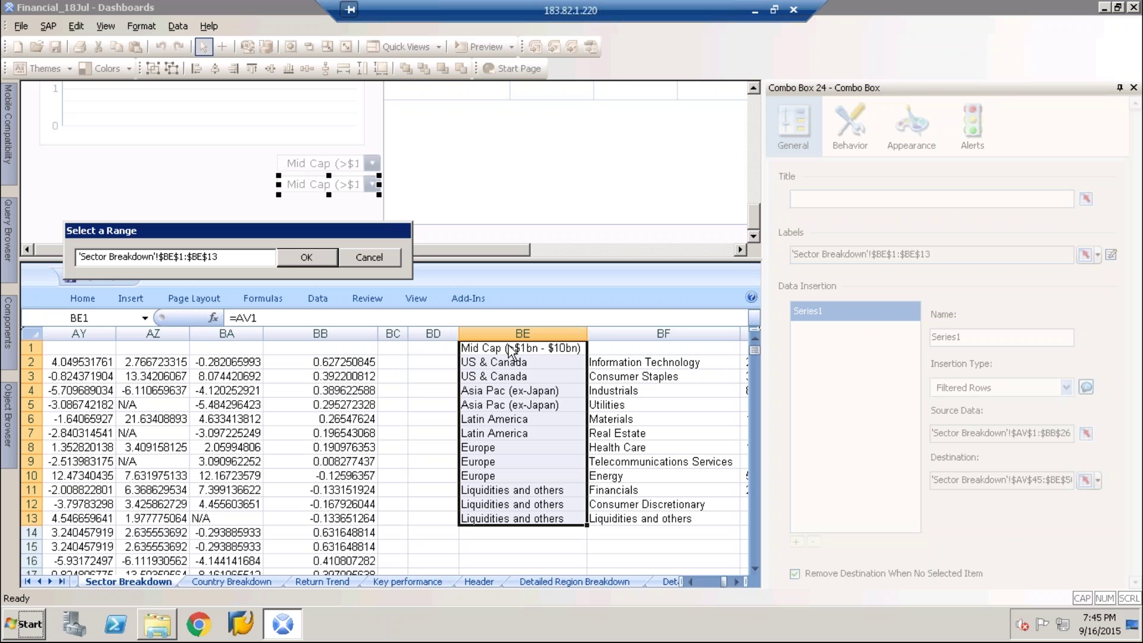
pyautogui.click(232, 257)
pyautogui.press('BackSpace')
pyautogui.press('BackSpace')
pyautogui.write('50')
pyautogui.click(315, 257)
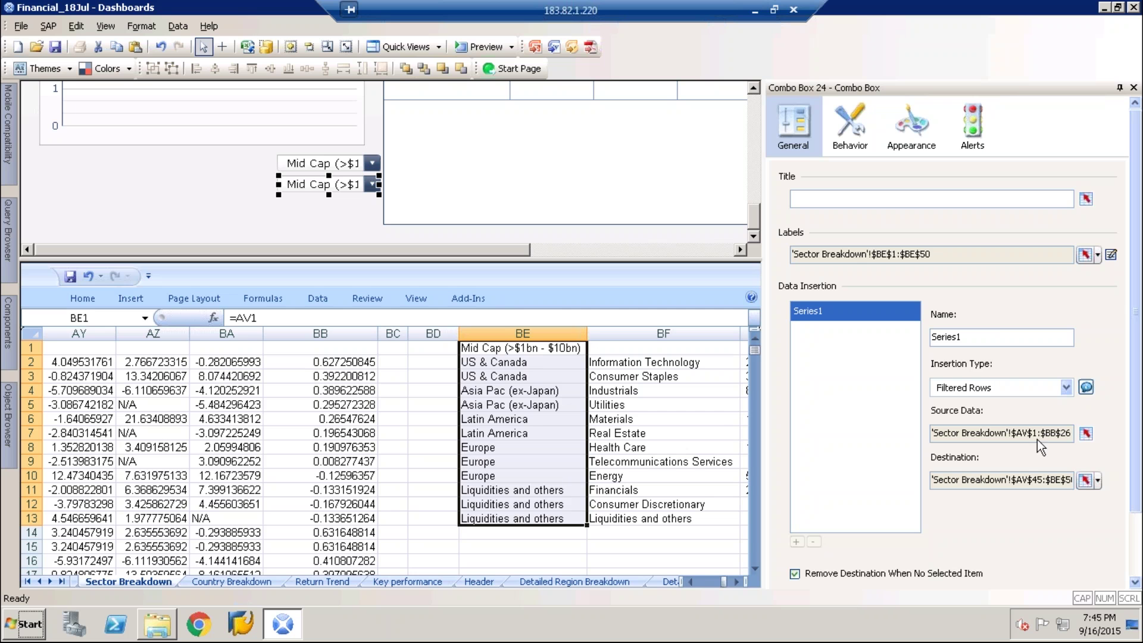
# - Set the duplicated combo box's source data to the region block 'Sector Breakdown'!$BE$1:$BK$13
pyautogui.click(1085, 433)
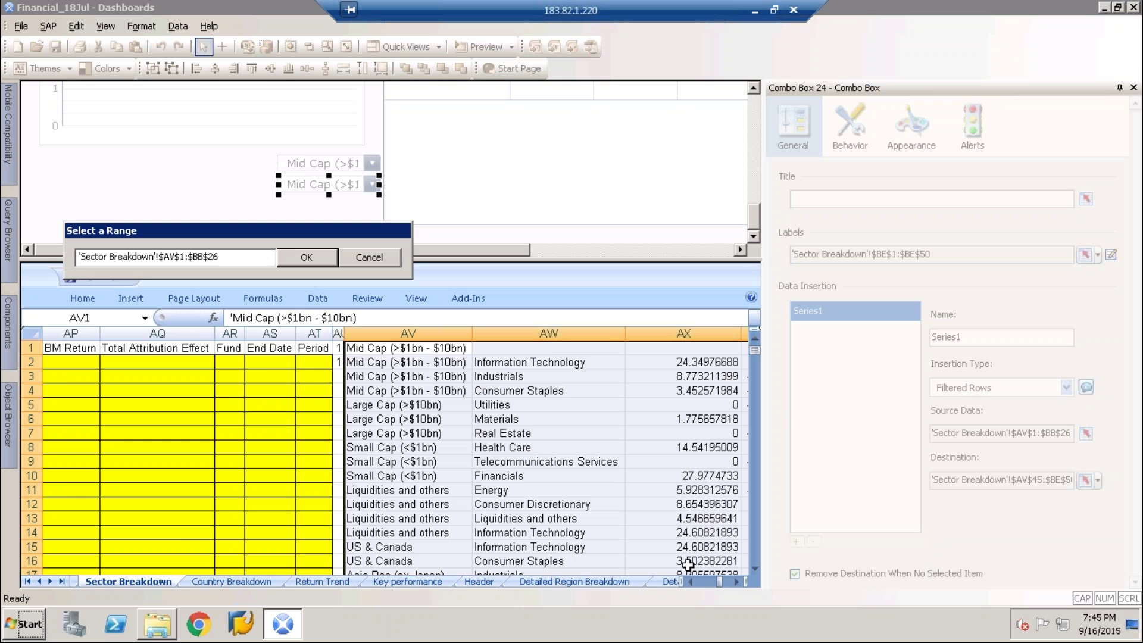
pyautogui.click(736, 582)
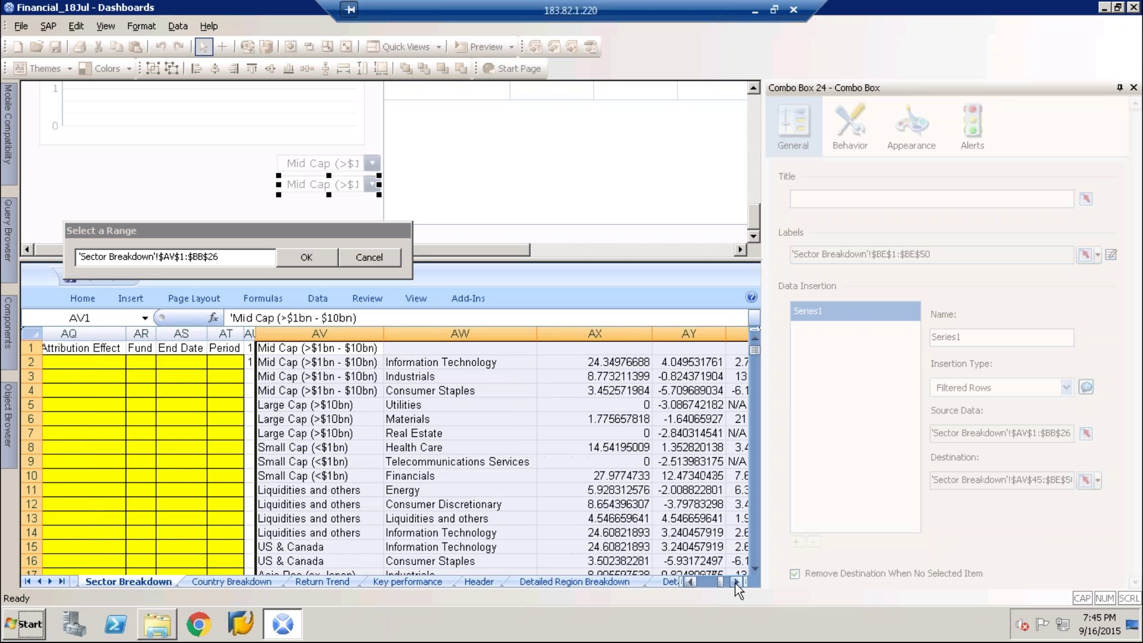
pyautogui.click(735, 583)
pyautogui.click(735, 583)
pyautogui.click(734, 583)
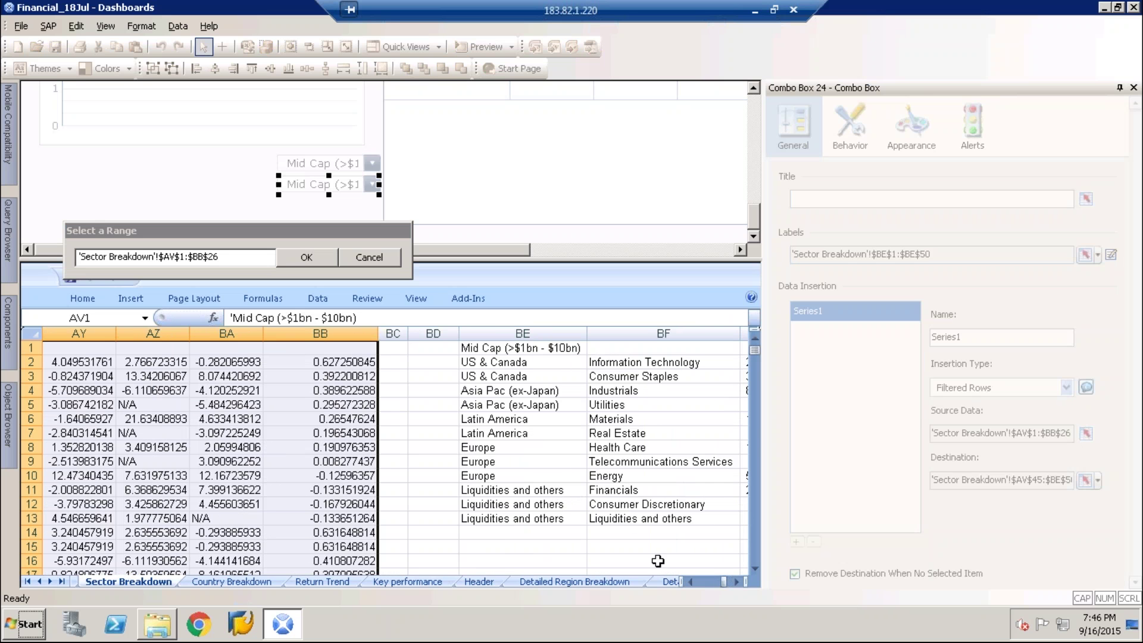
pyautogui.click(734, 584)
pyautogui.click(734, 584)
pyautogui.click(734, 584)
pyautogui.click(734, 584)
pyautogui.click(734, 584)
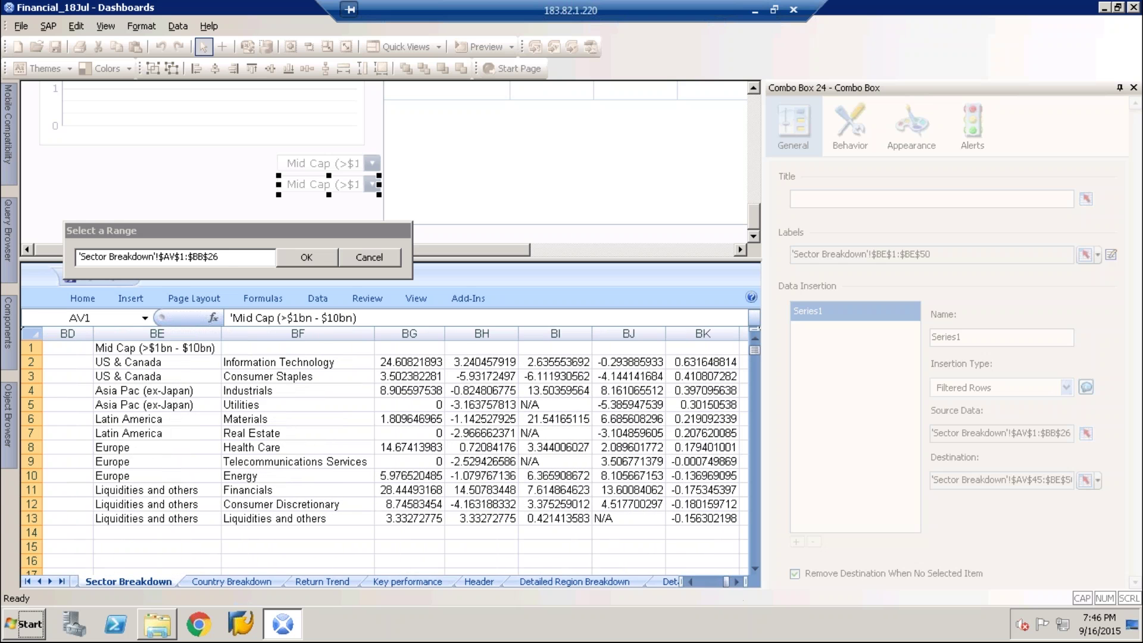
pyautogui.moveTo(146, 348); pyautogui.dragTo(727, 531)
pyautogui.click(727, 532)
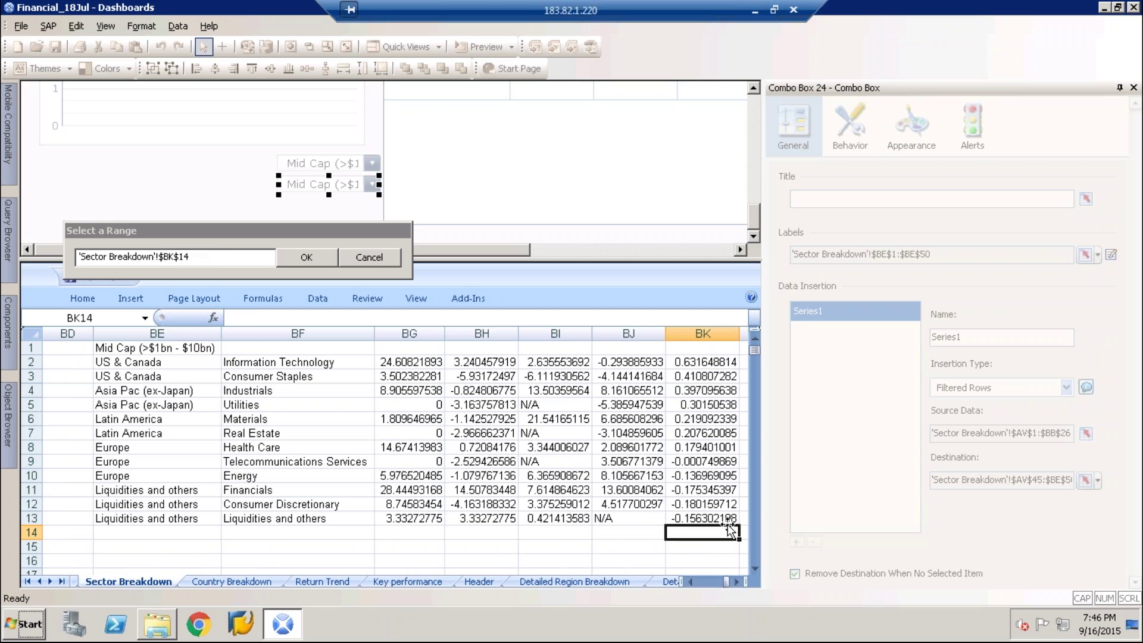
pyautogui.click(168, 348)
pyautogui.moveTo(203, 348); pyautogui.dragTo(706, 518)
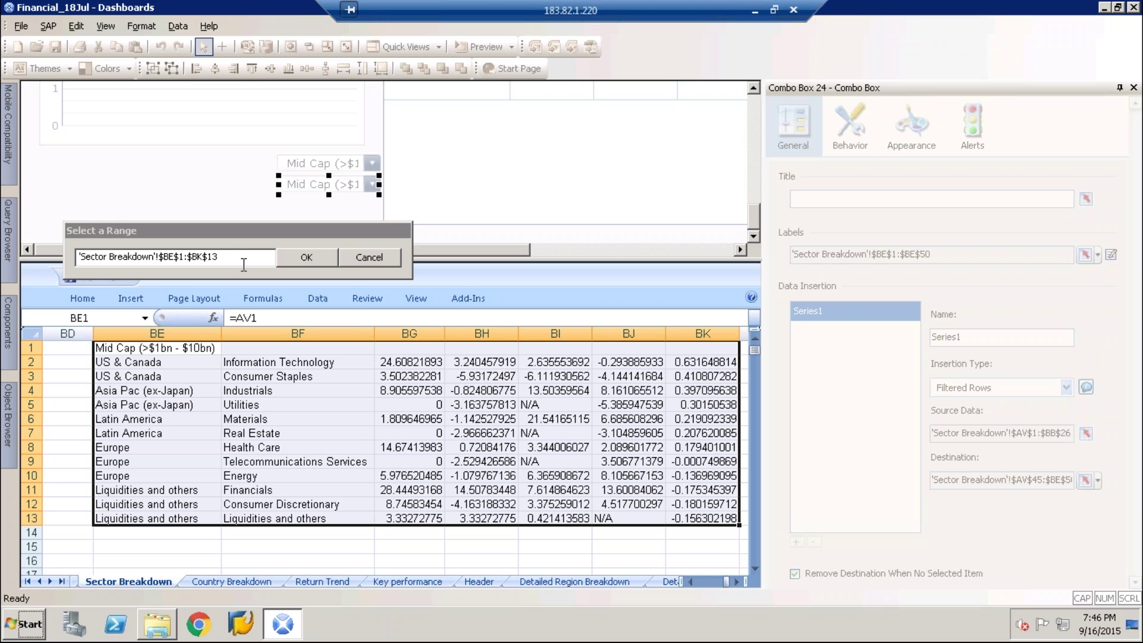
pyautogui.click(315, 262)
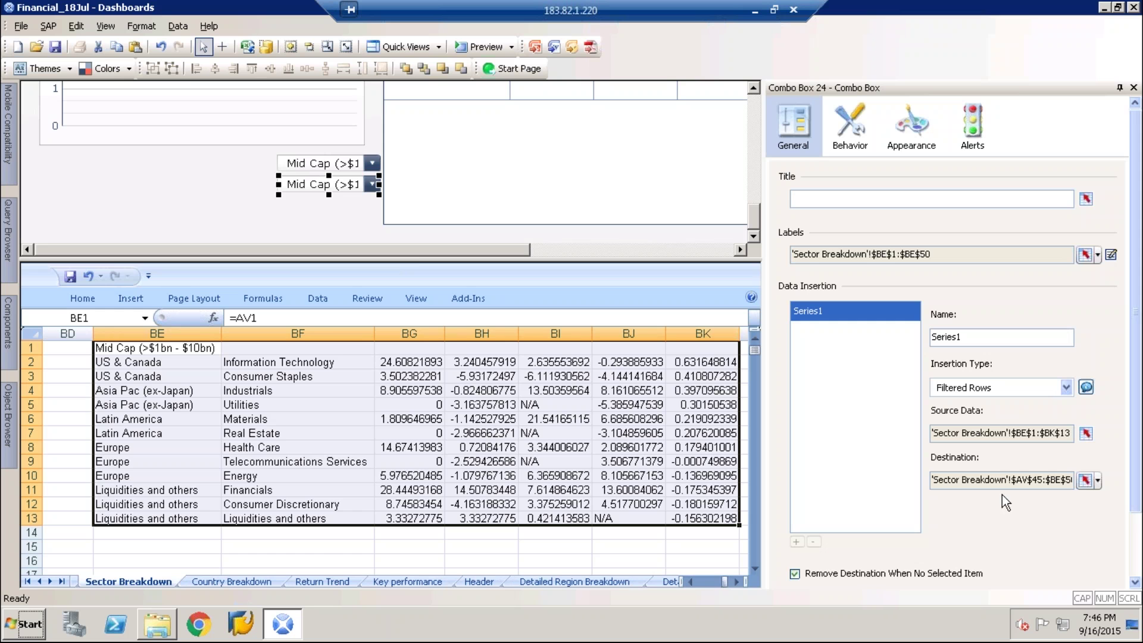
# - Examine the duplicated combo box's destination range on the Sector Breakdown sheet without changing it
pyautogui.click(1081, 482)
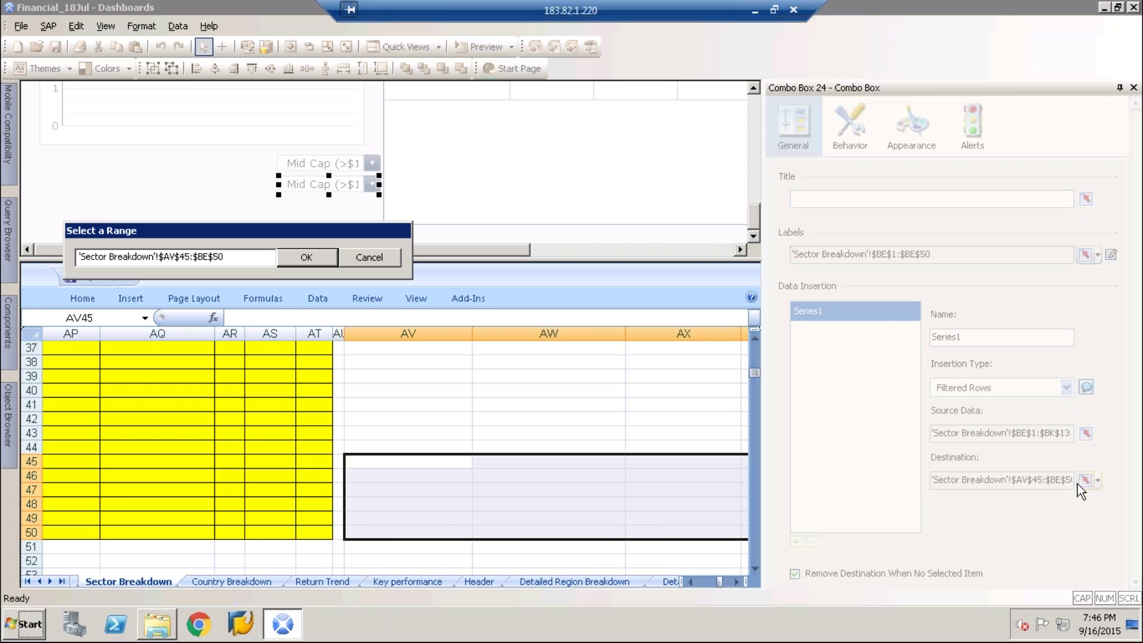
pyautogui.click(735, 581)
pyautogui.moveTo(735, 584); pyautogui.dragTo(734, 586)
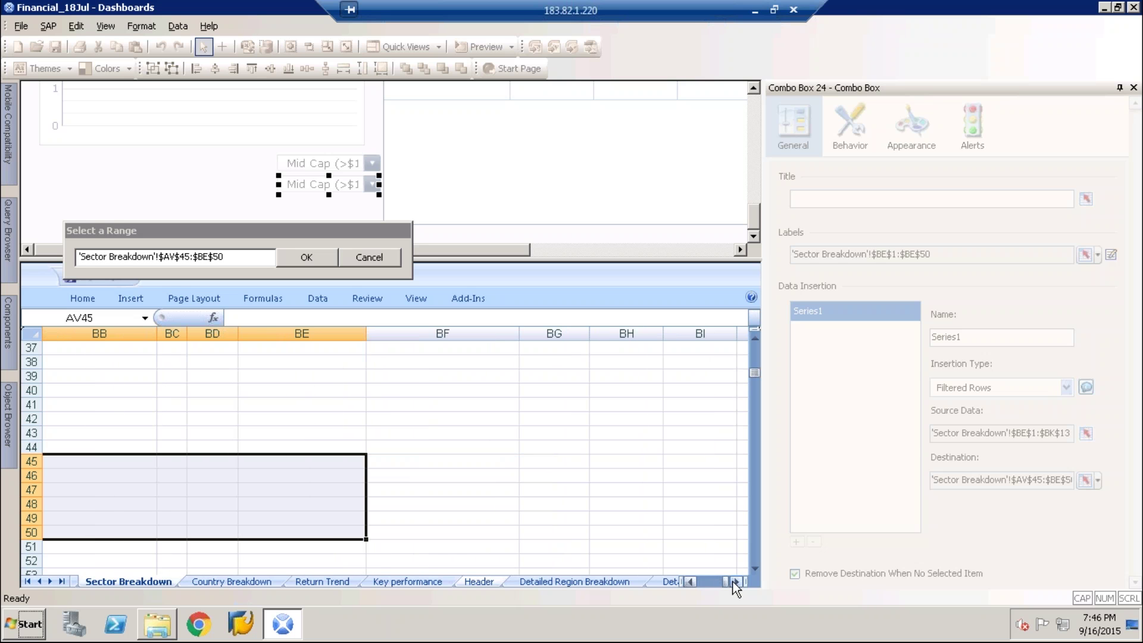
pyautogui.click(374, 263)
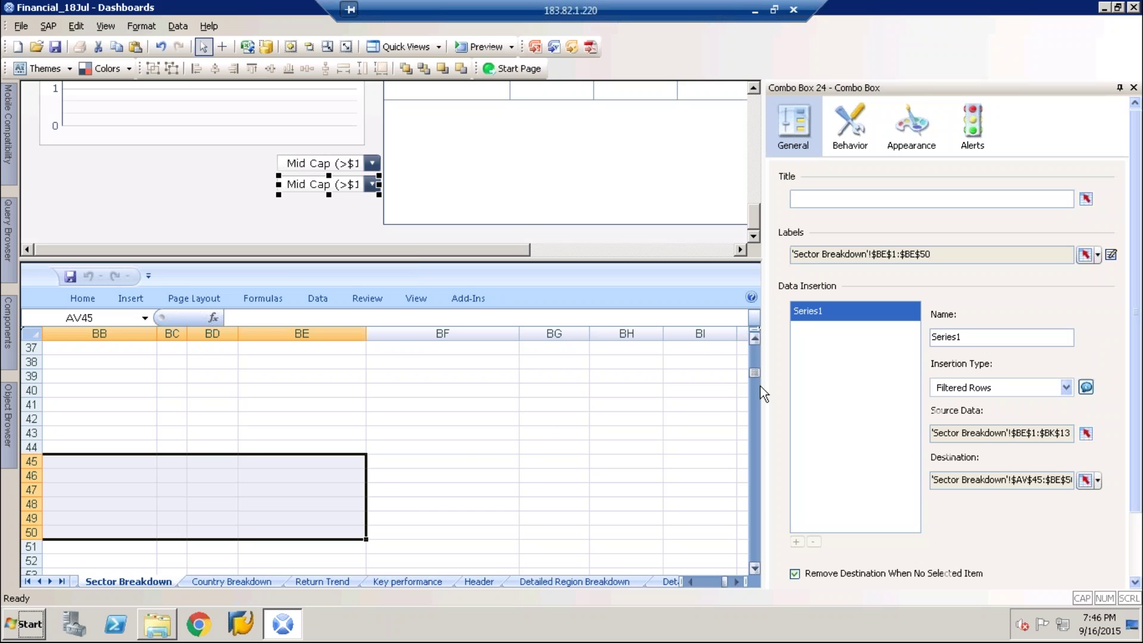
pyautogui.moveTo(756, 373)
pyautogui.mouseDown()
pyautogui.moveTo(754, 350)
pyautogui.moveTo(754, 375)
pyautogui.mouseUp()
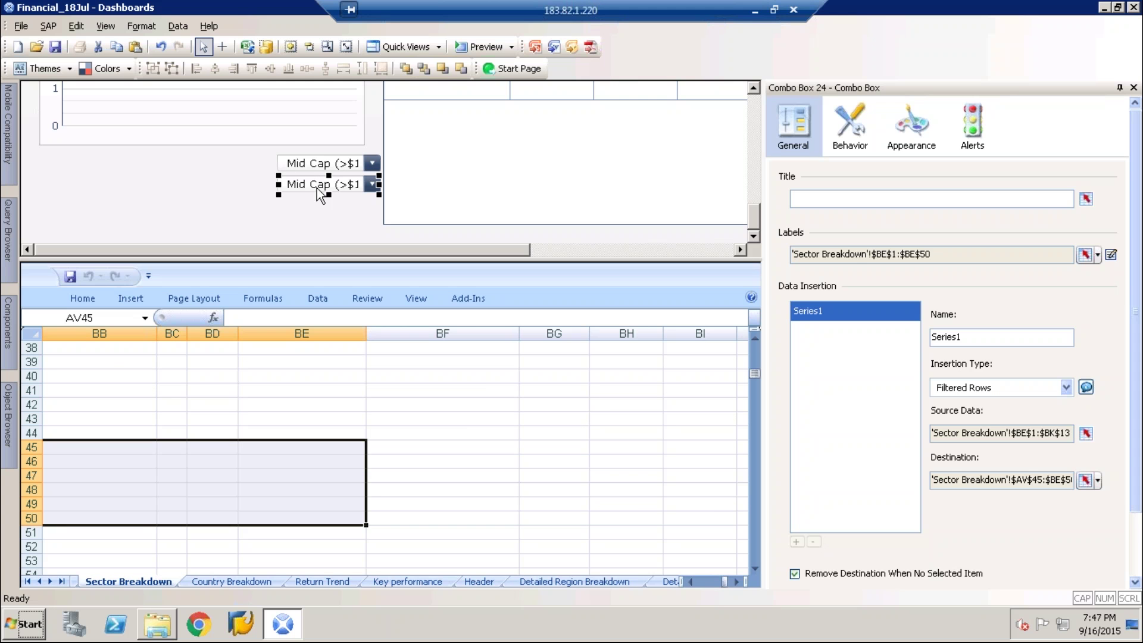
# - Examine the upper combo box's source data range on the Sector Breakdown sheet without changing it
pyautogui.click(317, 165)
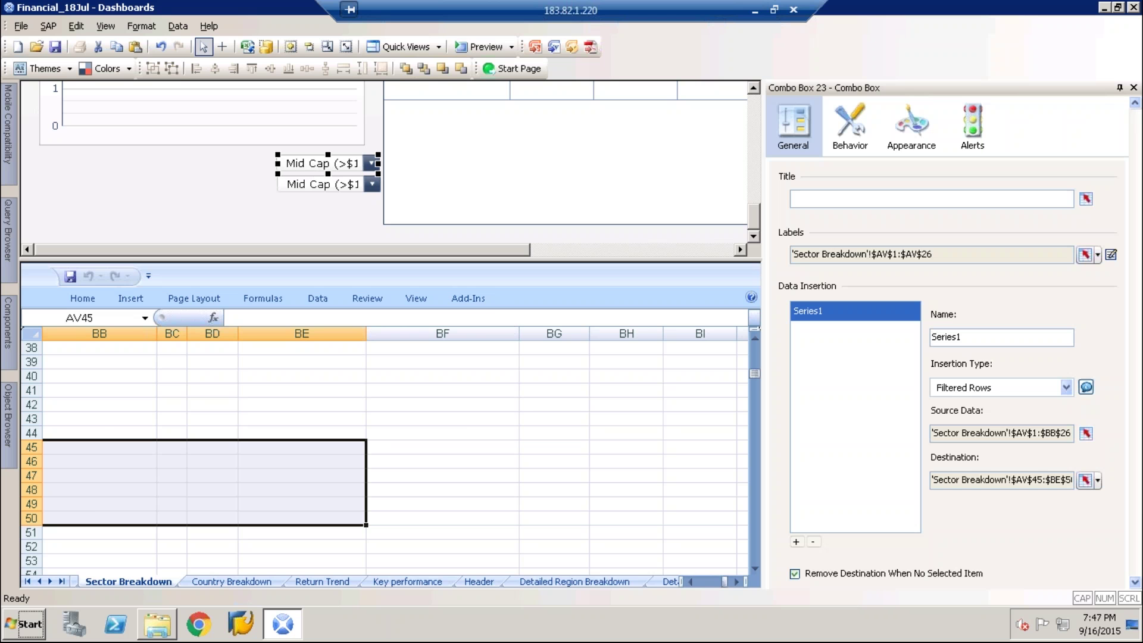
pyautogui.moveTo(754, 373)
pyautogui.mouseDown()
pyautogui.moveTo(755, 345)
pyautogui.moveTo(755, 373)
pyautogui.mouseUp()
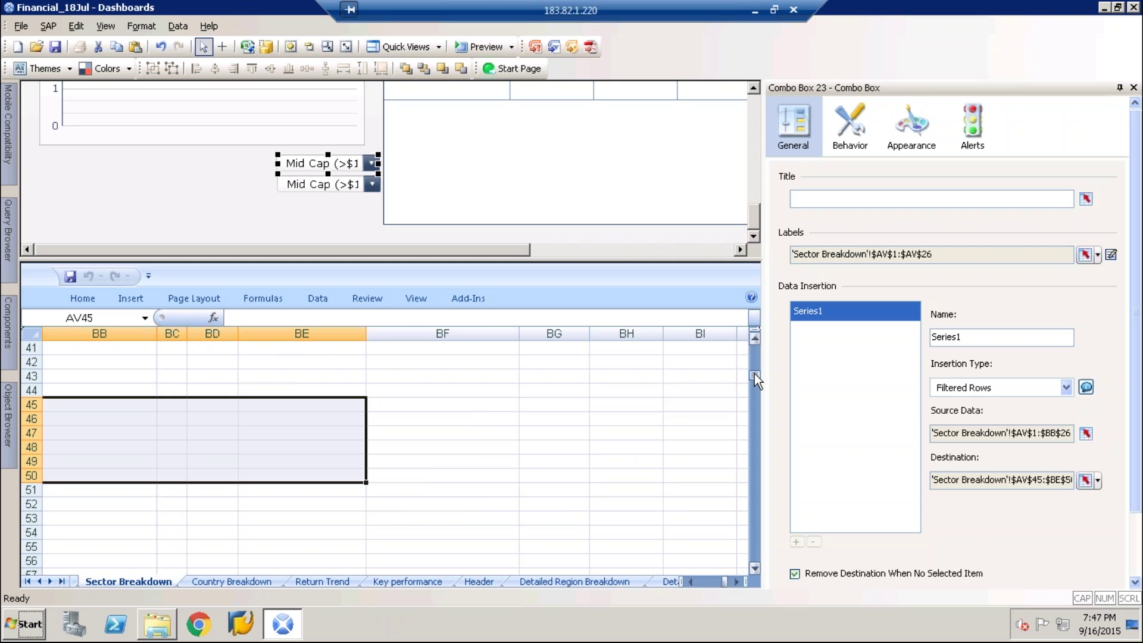
pyautogui.click(1087, 434)
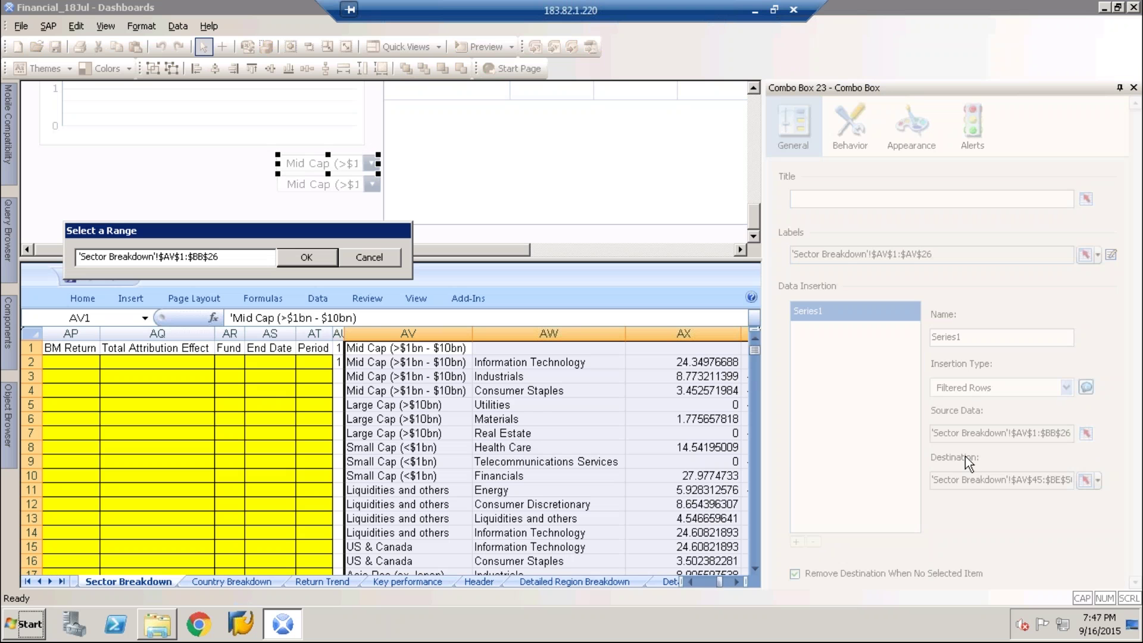
pyautogui.click(736, 581)
pyautogui.click(737, 580)
pyautogui.click(737, 580)
pyautogui.click(737, 580)
pyautogui.click(373, 257)
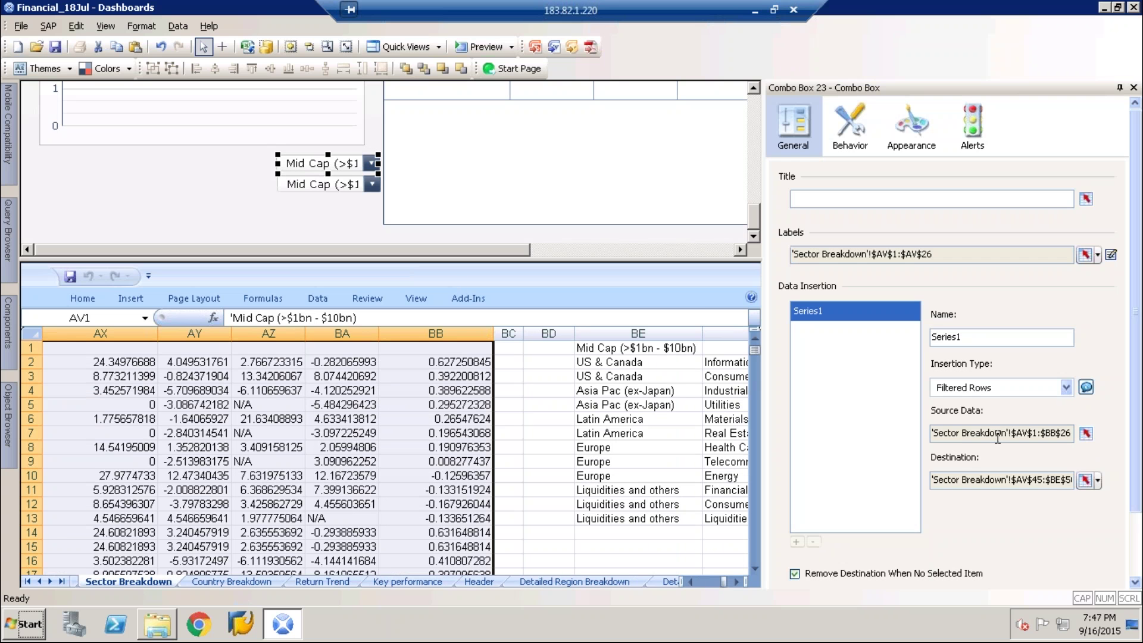
# - Set the upper combo box's destination range to 'Sector Breakdown'!$AV$45:$BB$50
pyautogui.click(1084, 481)
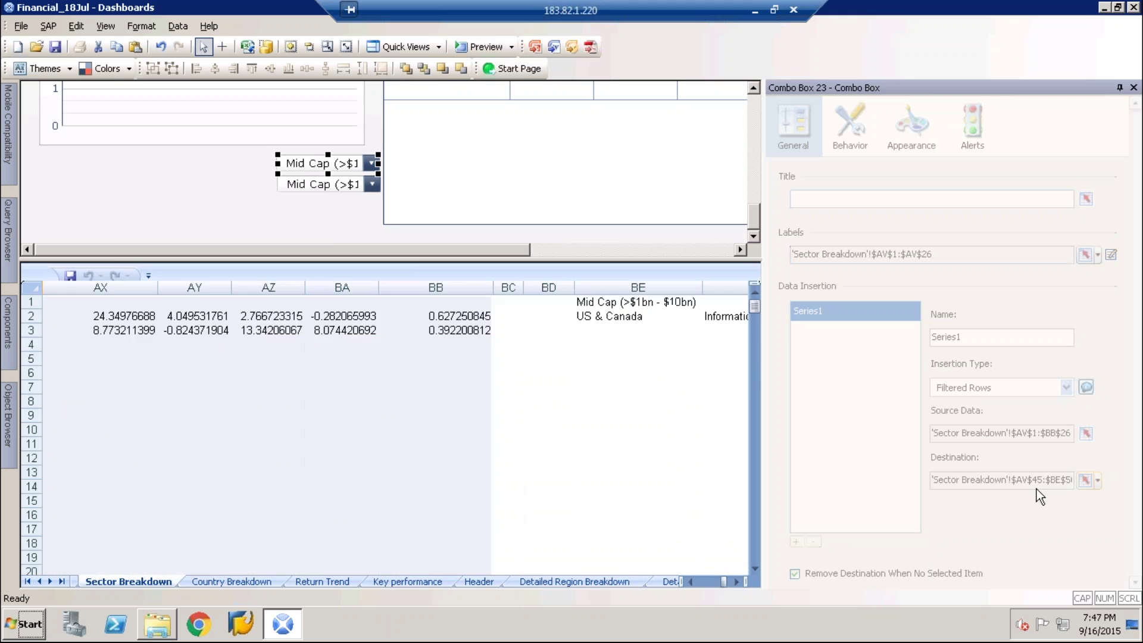
pyautogui.click(209, 257)
pyautogui.press('BackSpace')
pyautogui.write("Breakdown'!$AV$45:$BB$50")
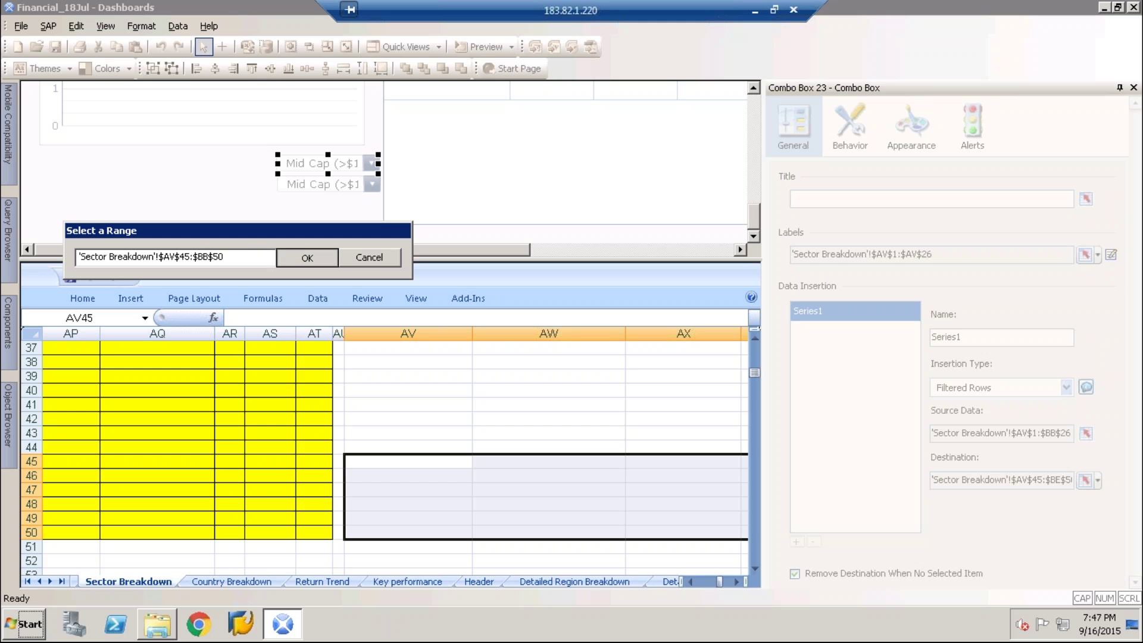
pyautogui.press('Return')
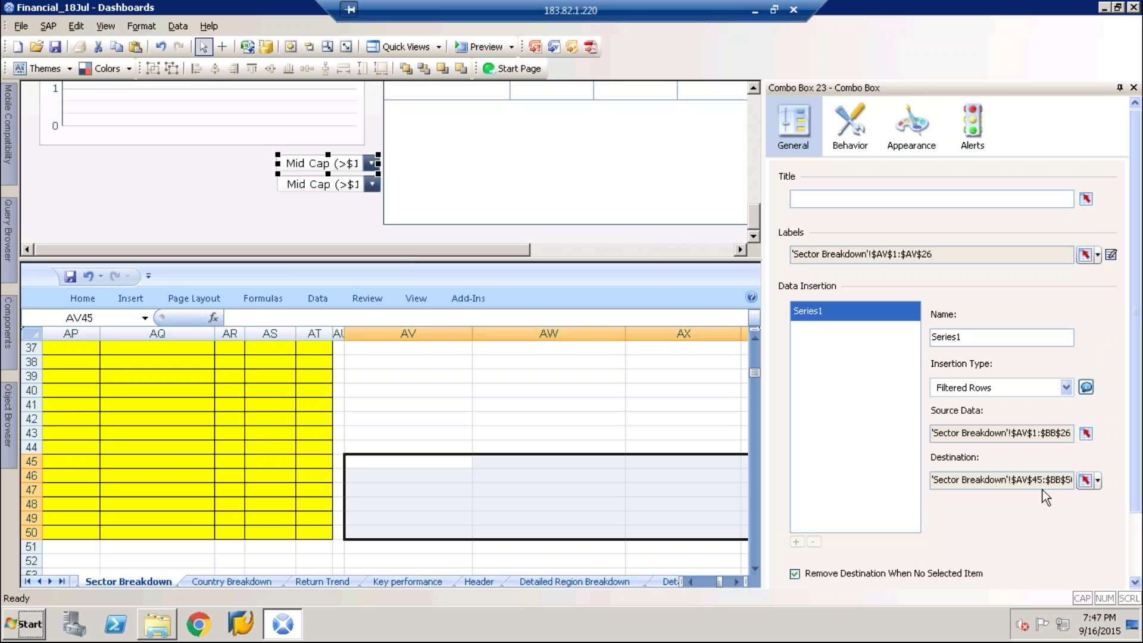
# - Check how far the upper combo box's destination range extends across the Sector Breakdown columns, leaving it as is
pyautogui.click(1084, 480)
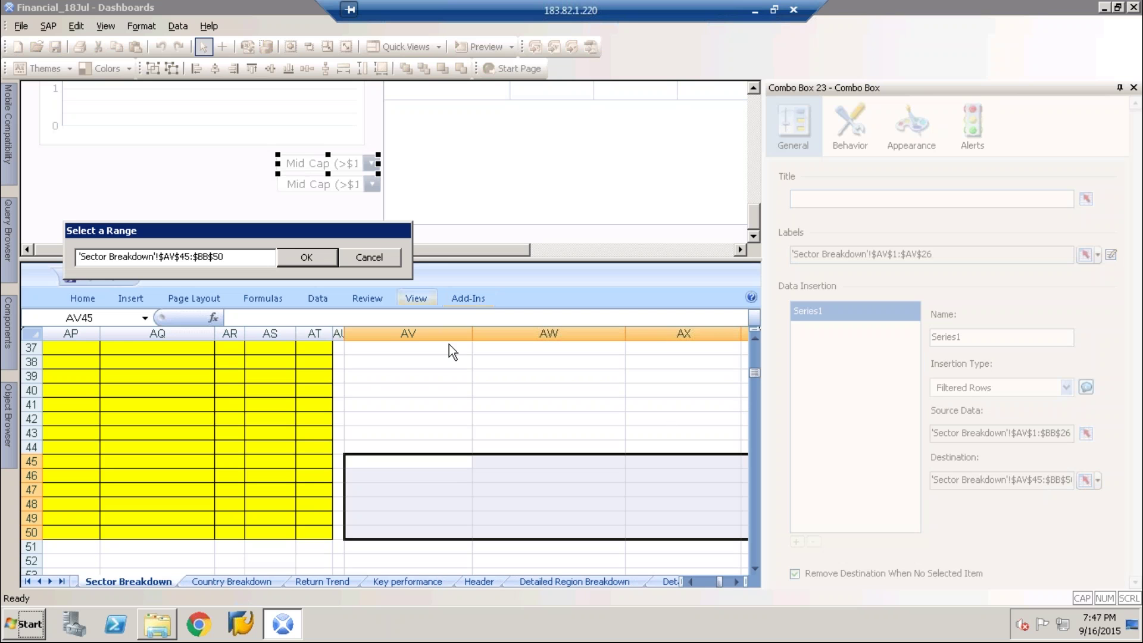
pyautogui.click(738, 581)
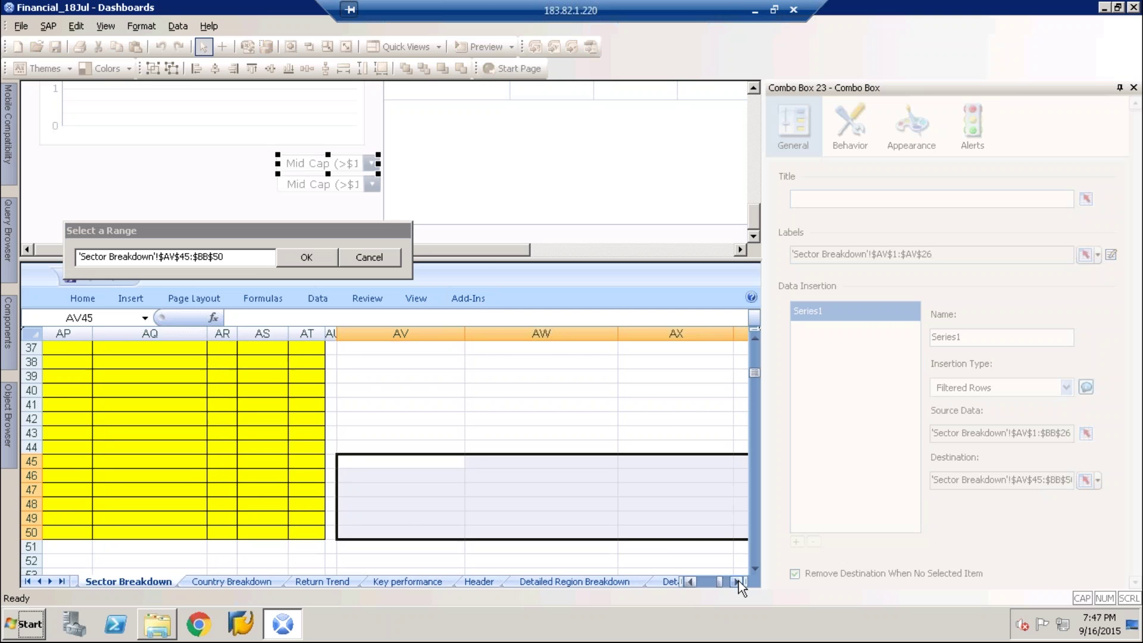
pyautogui.click(738, 581)
pyautogui.click(739, 580)
pyautogui.click(738, 580)
pyautogui.click(738, 580)
pyautogui.click(738, 581)
pyautogui.click(359, 257)
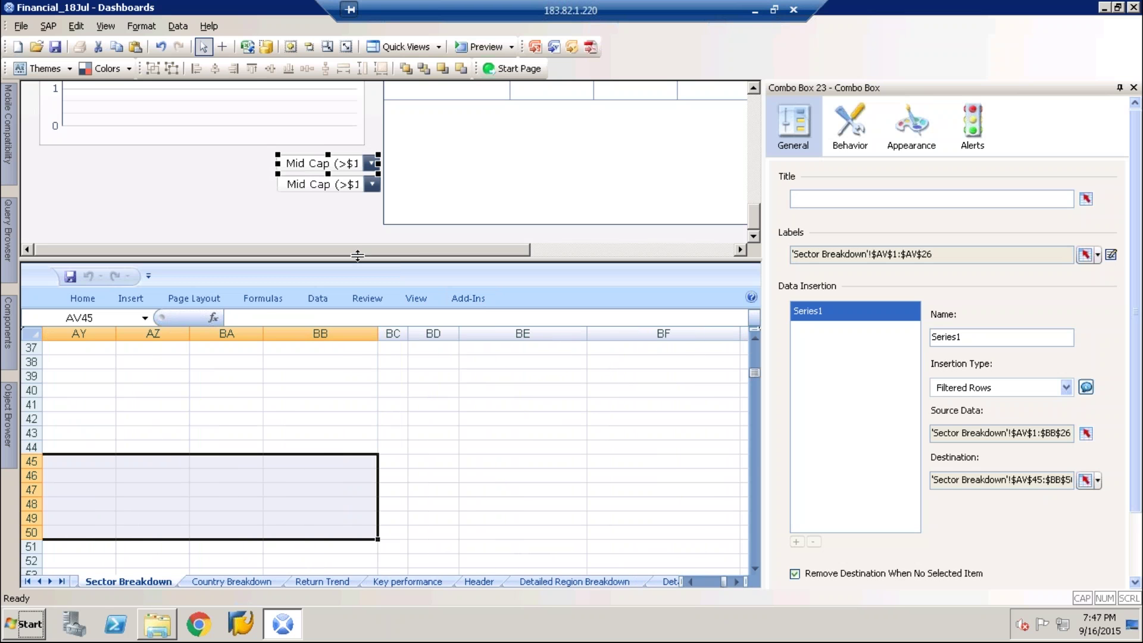
# - Check the duplicated combo box's source data range and set its destination to 'Sector Breakdown'!$BE$45:$BK$50
pyautogui.click(338, 187)
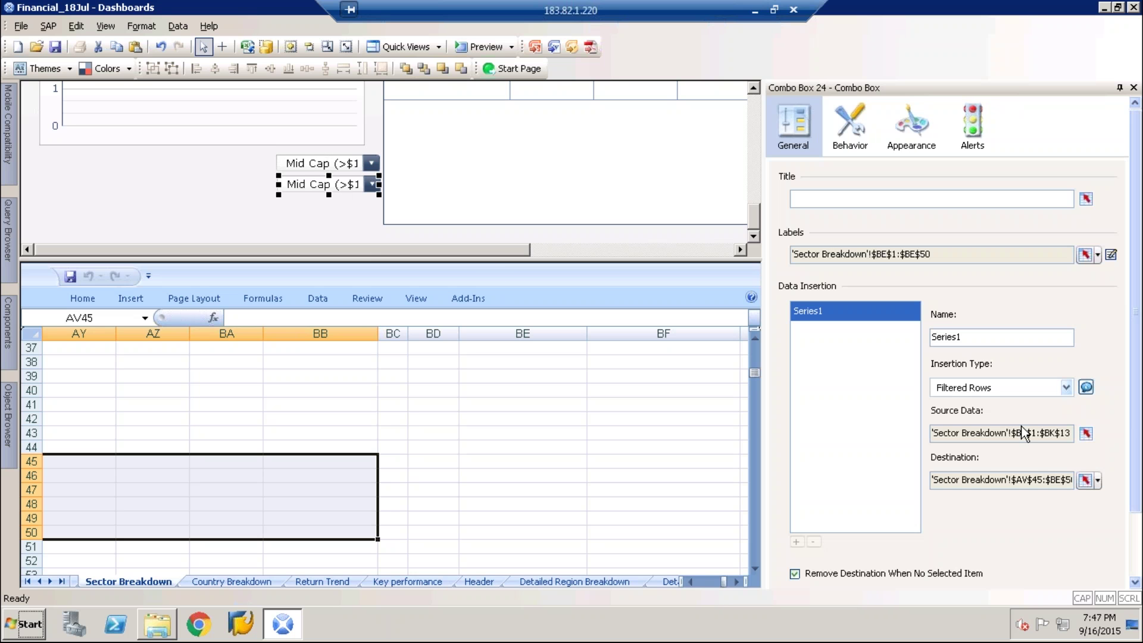
pyautogui.click(1087, 433)
pyautogui.click(374, 255)
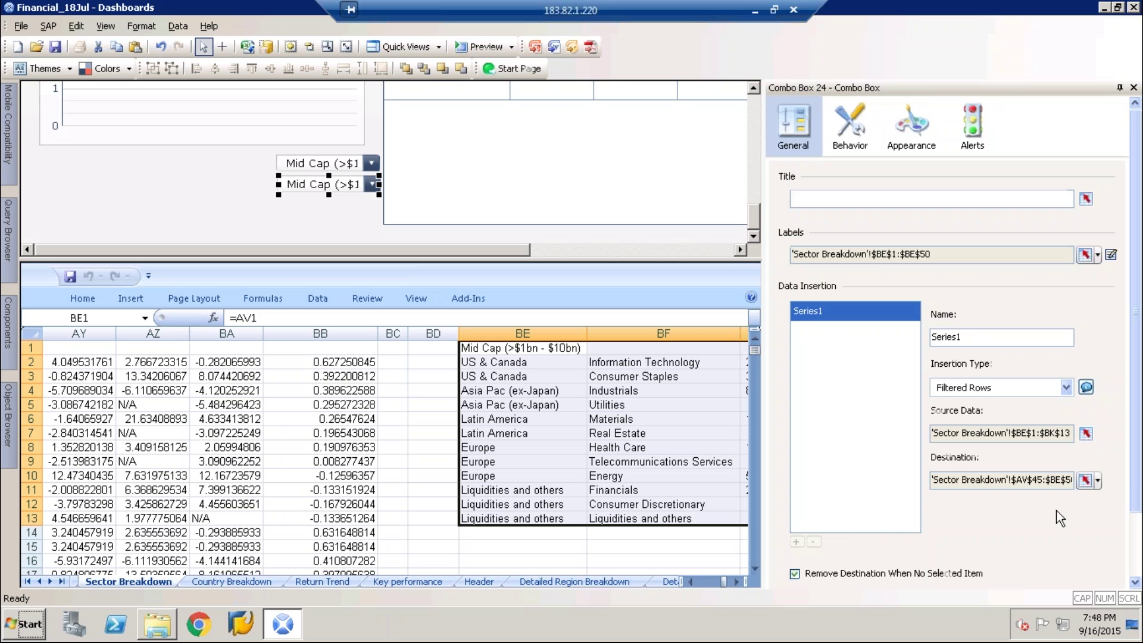
pyautogui.click(1086, 480)
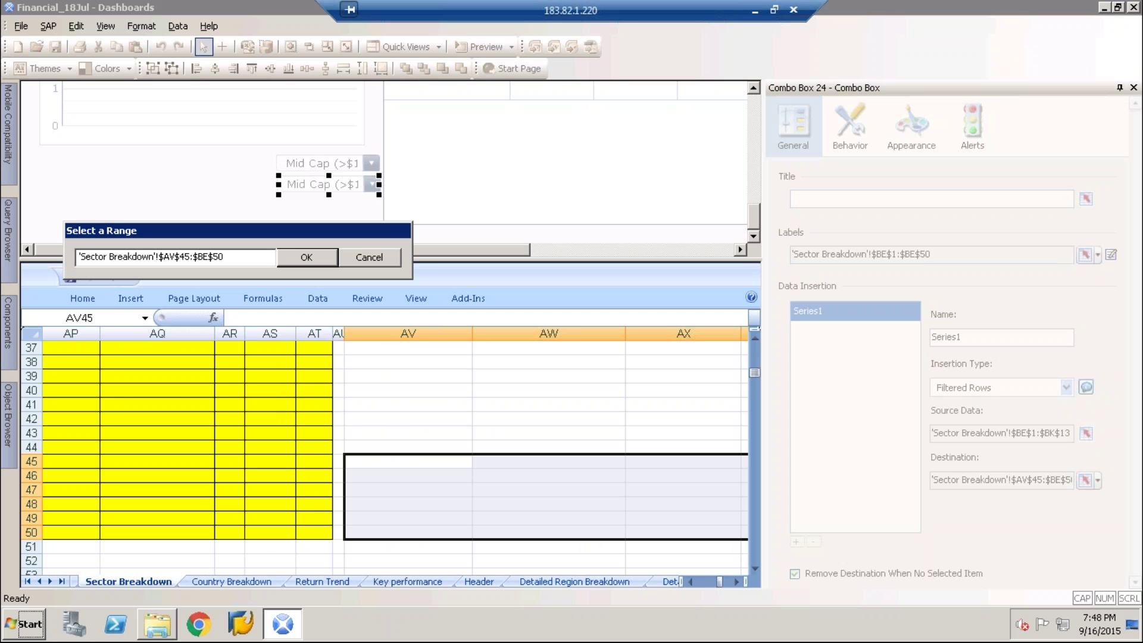
pyautogui.click(177, 257)
pyautogui.press('BackSpace')
pyautogui.click(198, 256)
pyautogui.press('BackSpace')
pyautogui.click(167, 256)
pyautogui.press('BackSpace')
pyautogui.write('BE')
pyautogui.click(203, 257)
pyautogui.write('E')
pyautogui.write('K')
pyautogui.click(292, 256)
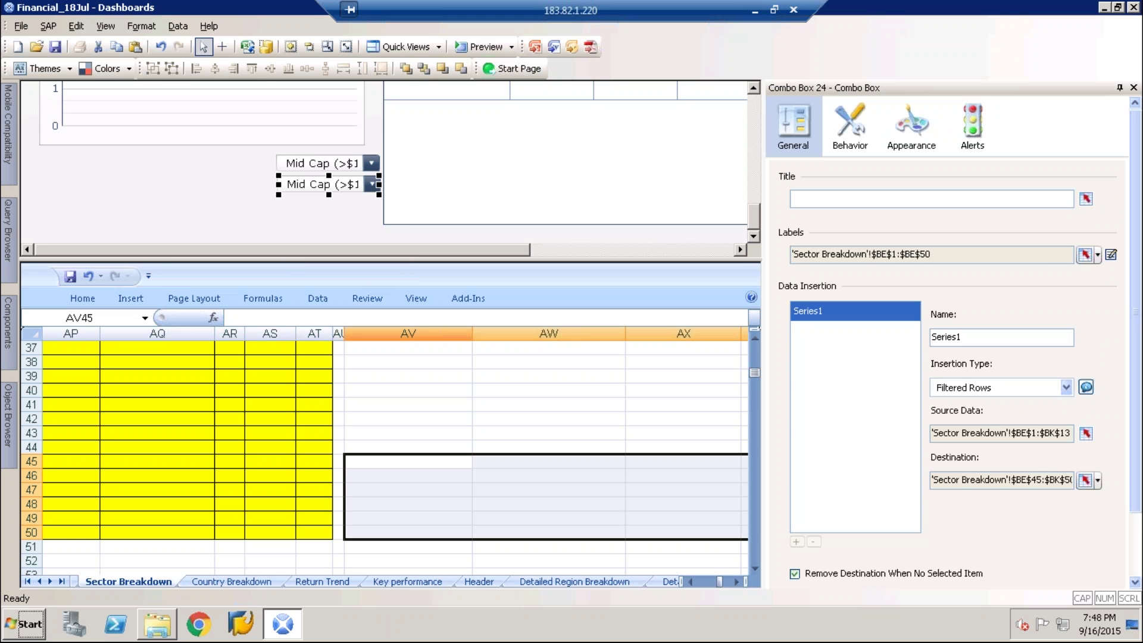
pyautogui.click(1086, 480)
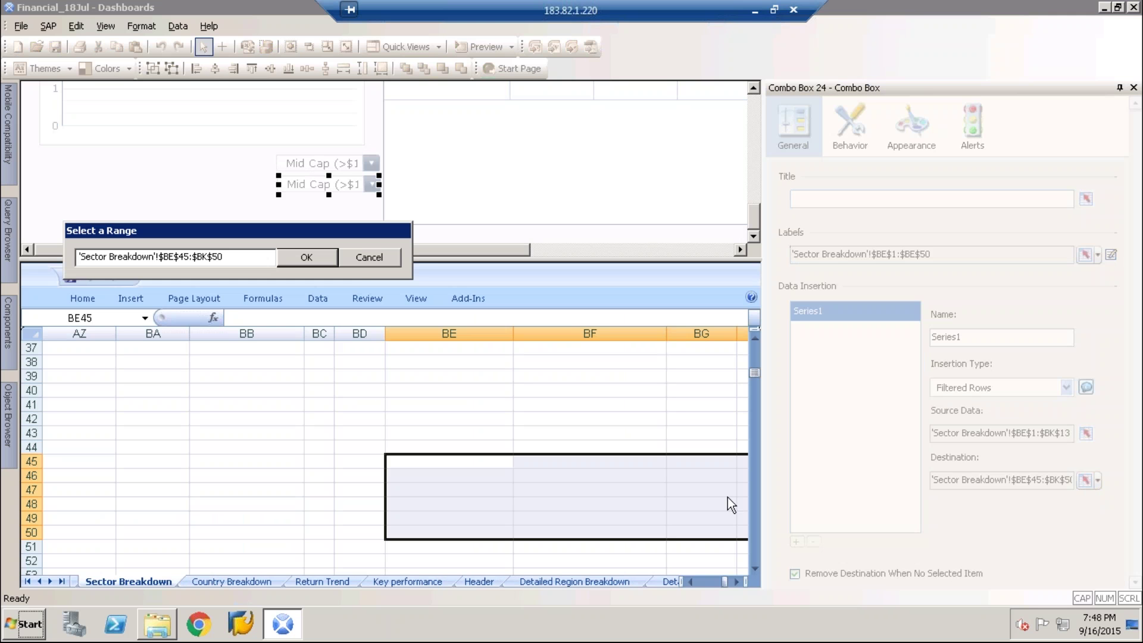
pyautogui.click(359, 258)
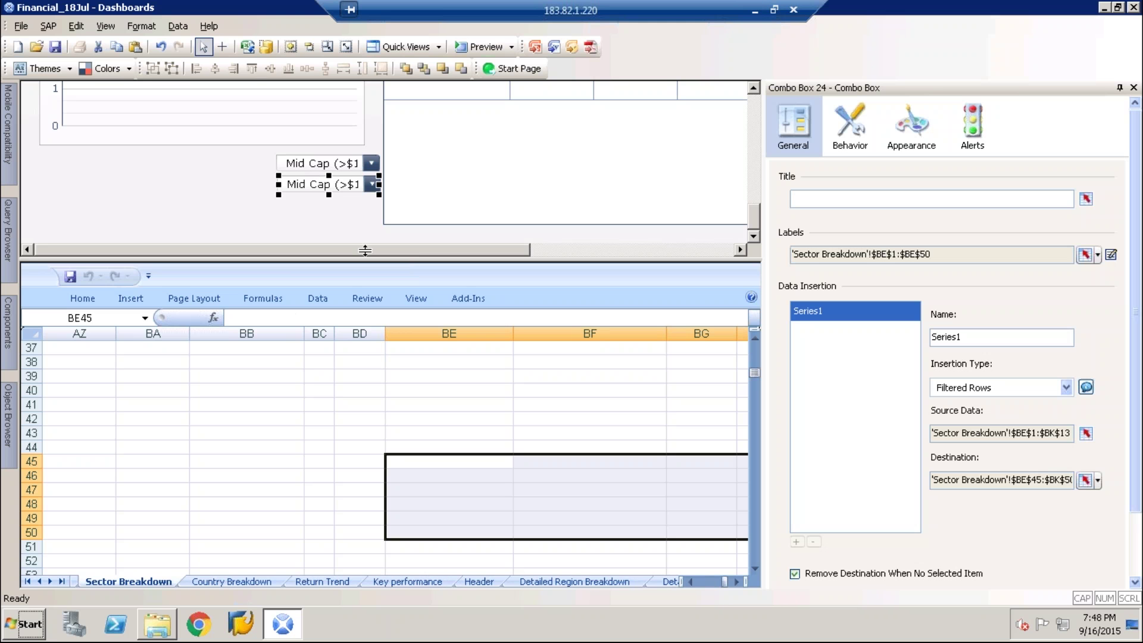
# - Show only the spreadsheet and format the region destination block BE45:BK50 with yellow fill and all borders
pyautogui.click(399, 52)
pyautogui.click(403, 110)
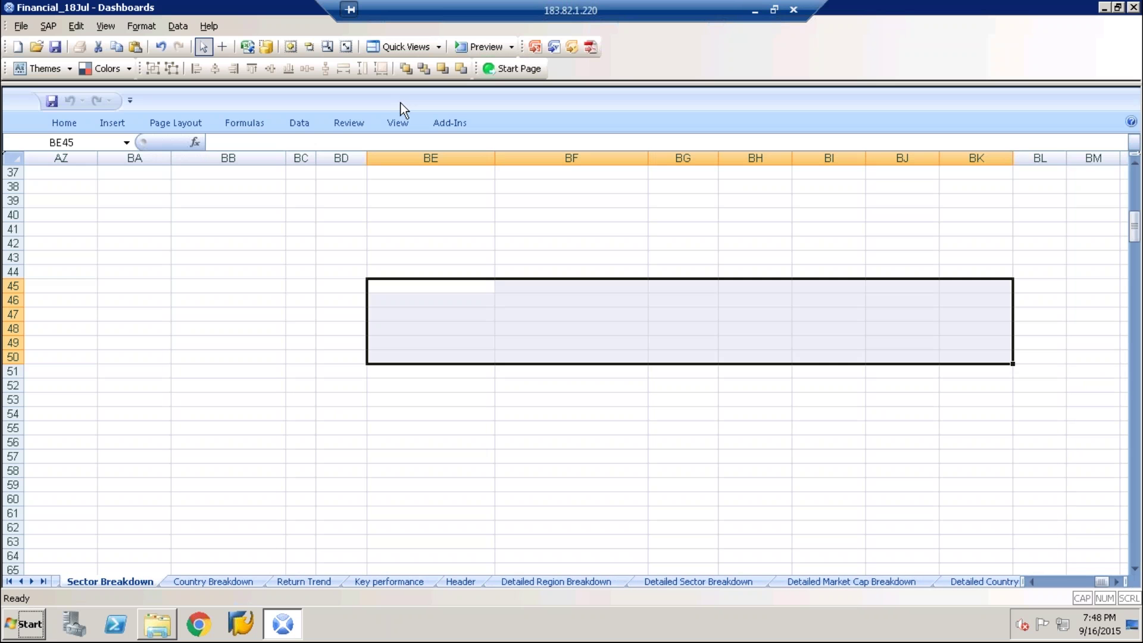
pyautogui.moveTo(1101, 582); pyautogui.dragTo(1092, 582)
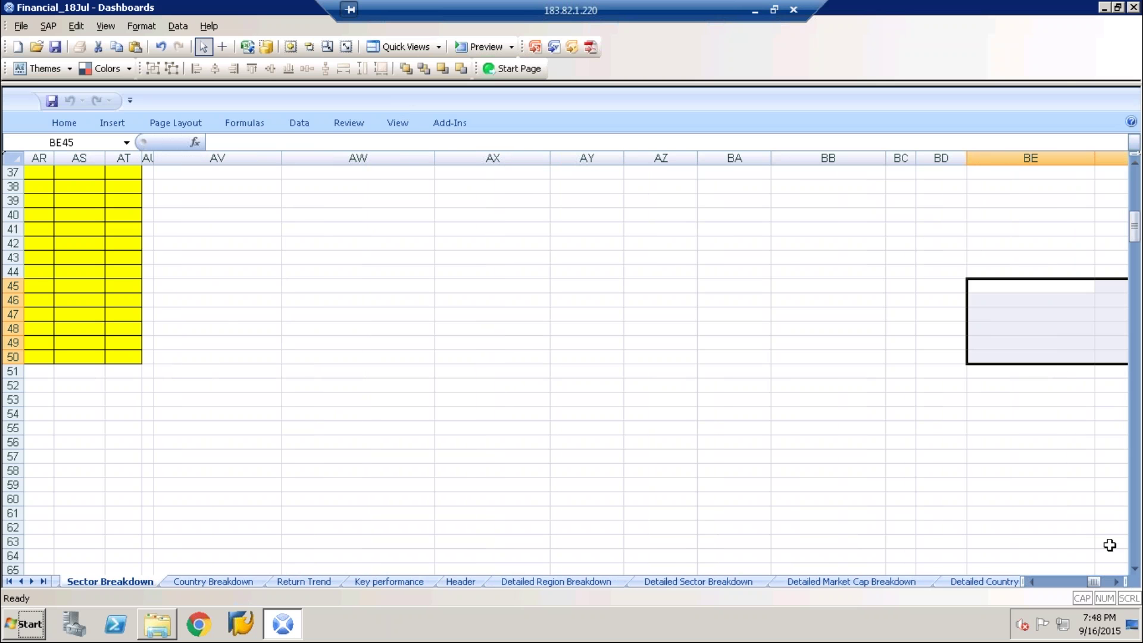
pyautogui.moveTo(1135, 232); pyautogui.dragTo(1134, 223)
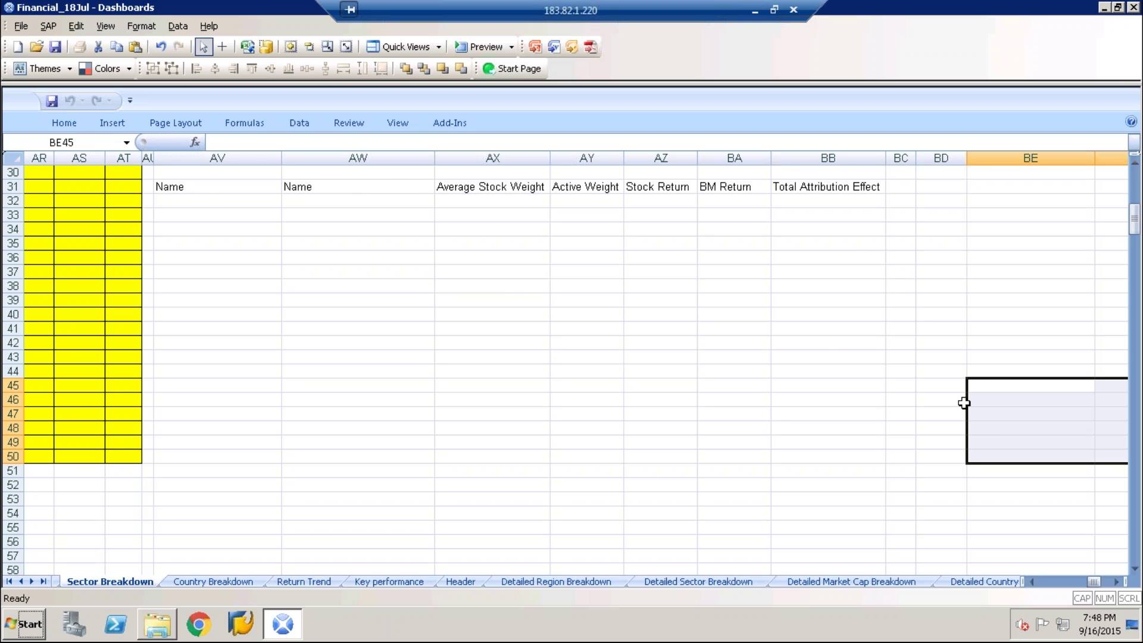
pyautogui.rightClick(994, 387)
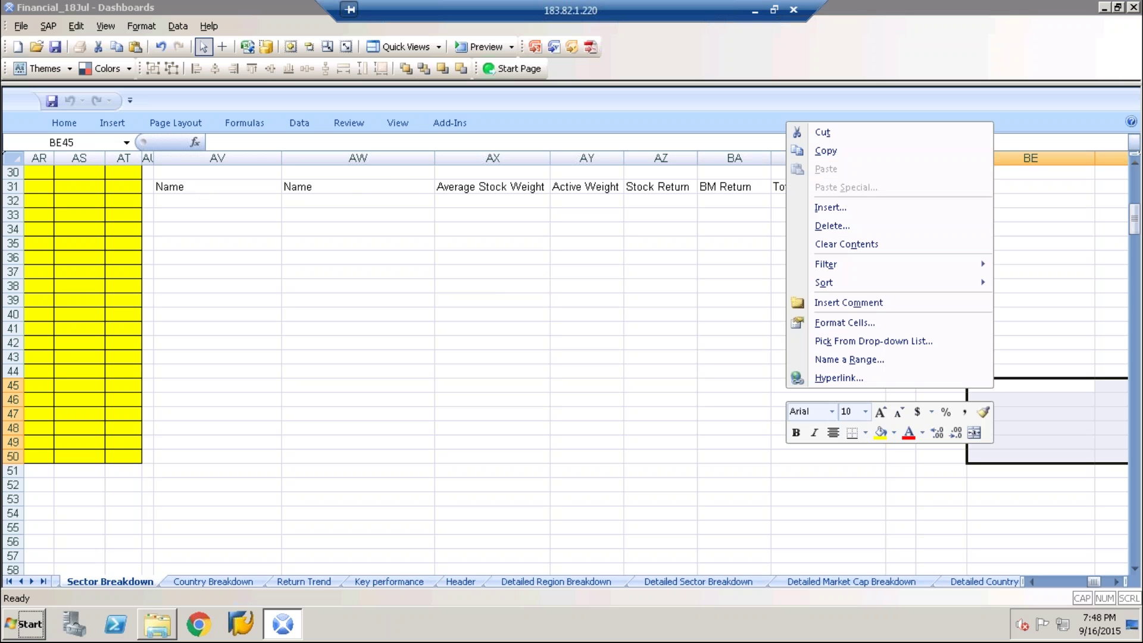
pyautogui.click(879, 433)
pyautogui.click(866, 431)
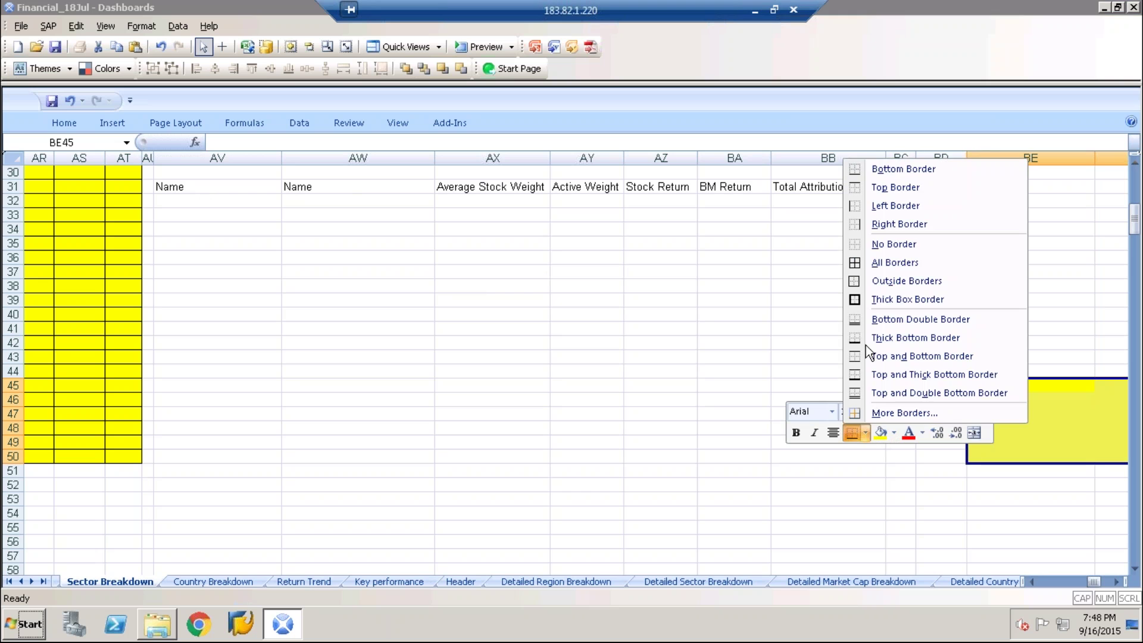
pyautogui.click(869, 265)
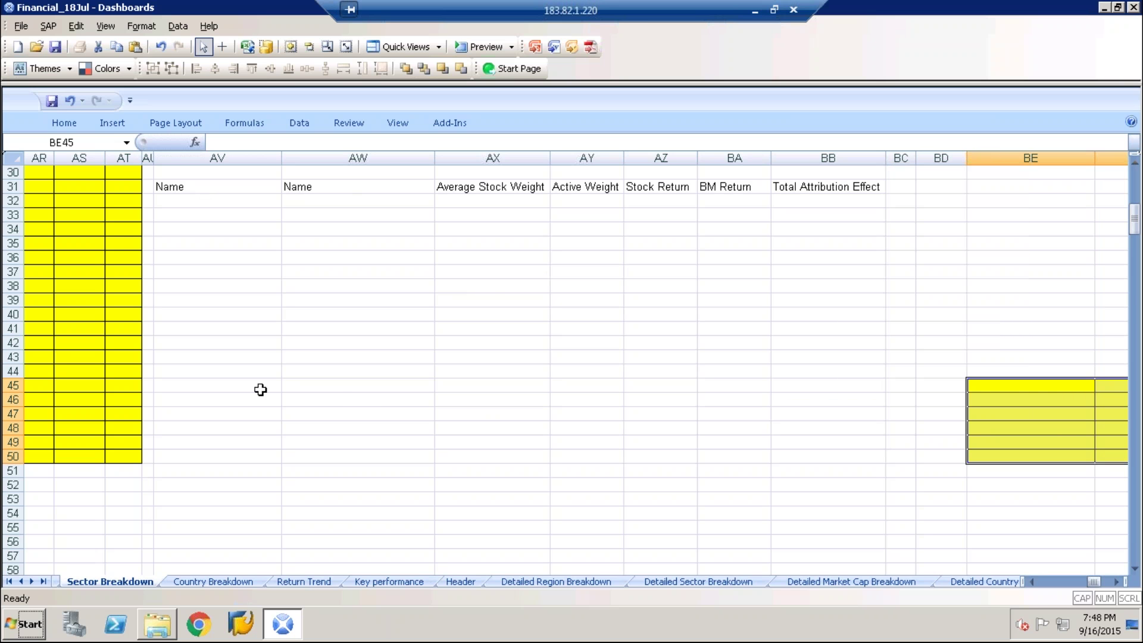
# - Format the market-cap destination block AV45:BB50 with yellow fill and all borders
pyautogui.click(184, 386)
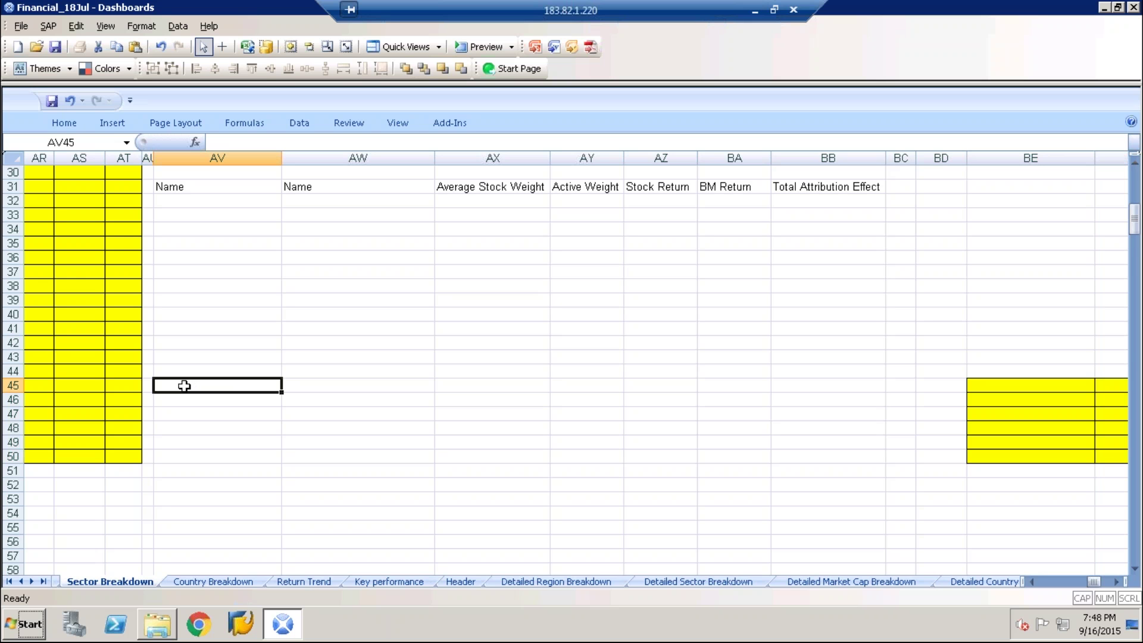
pyautogui.moveTo(184, 386); pyautogui.dragTo(867, 460)
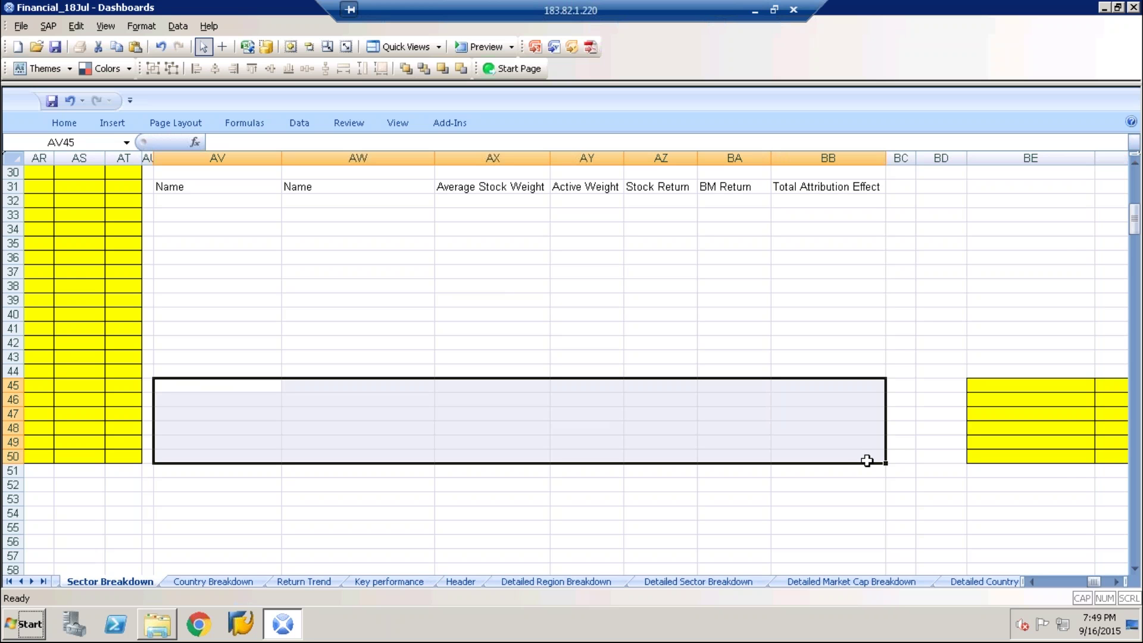
pyautogui.rightClick(855, 456)
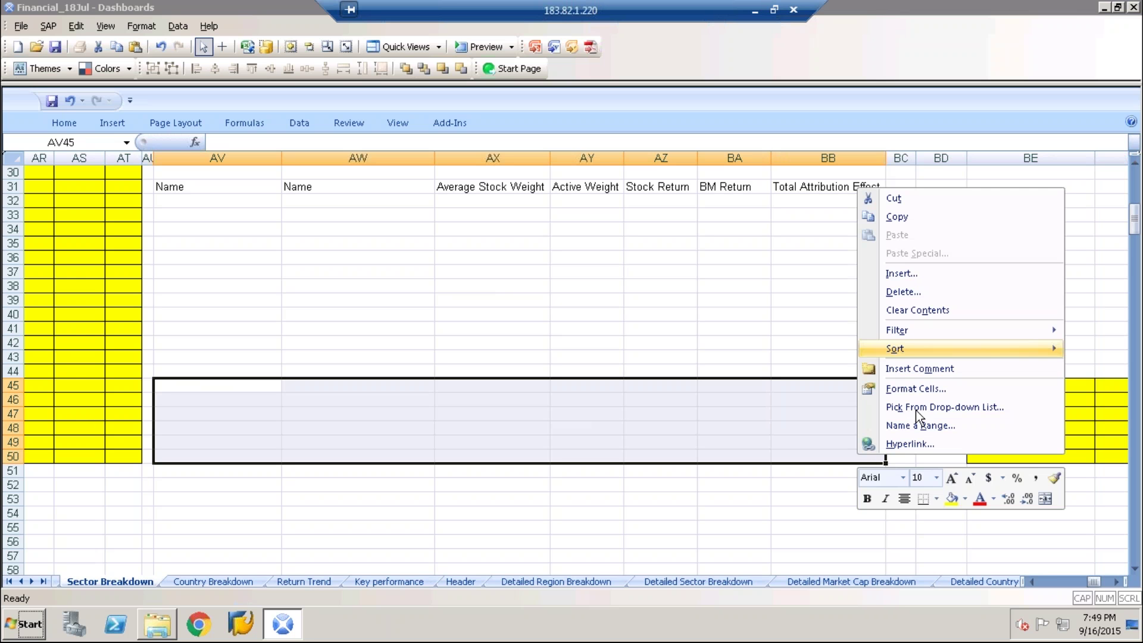
pyautogui.click(951, 500)
pyautogui.click(938, 500)
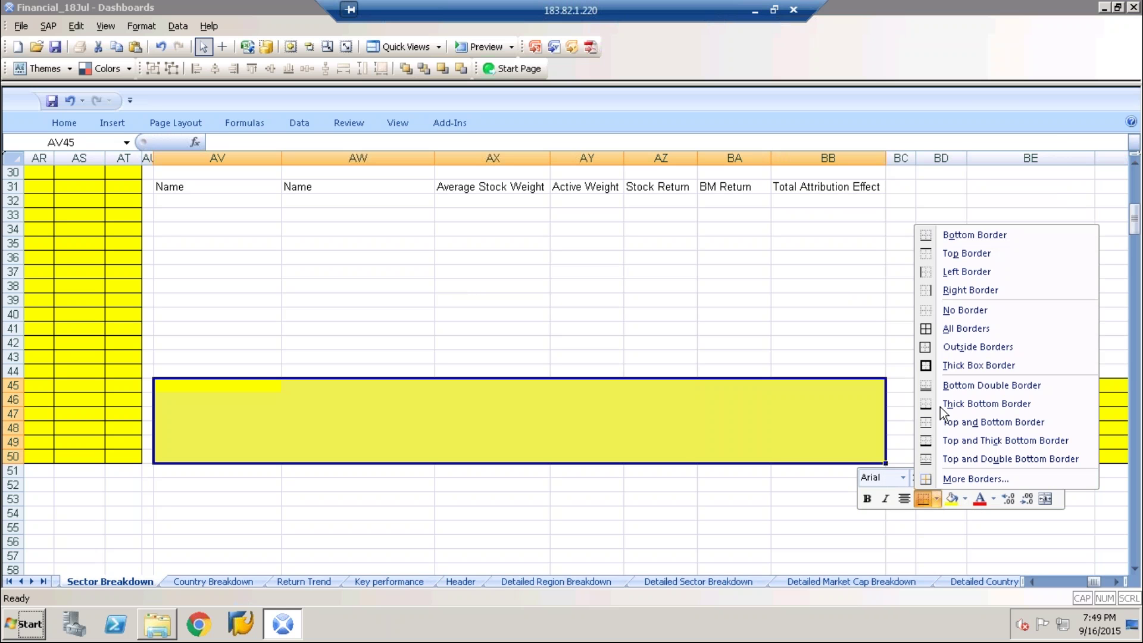
pyautogui.click(953, 329)
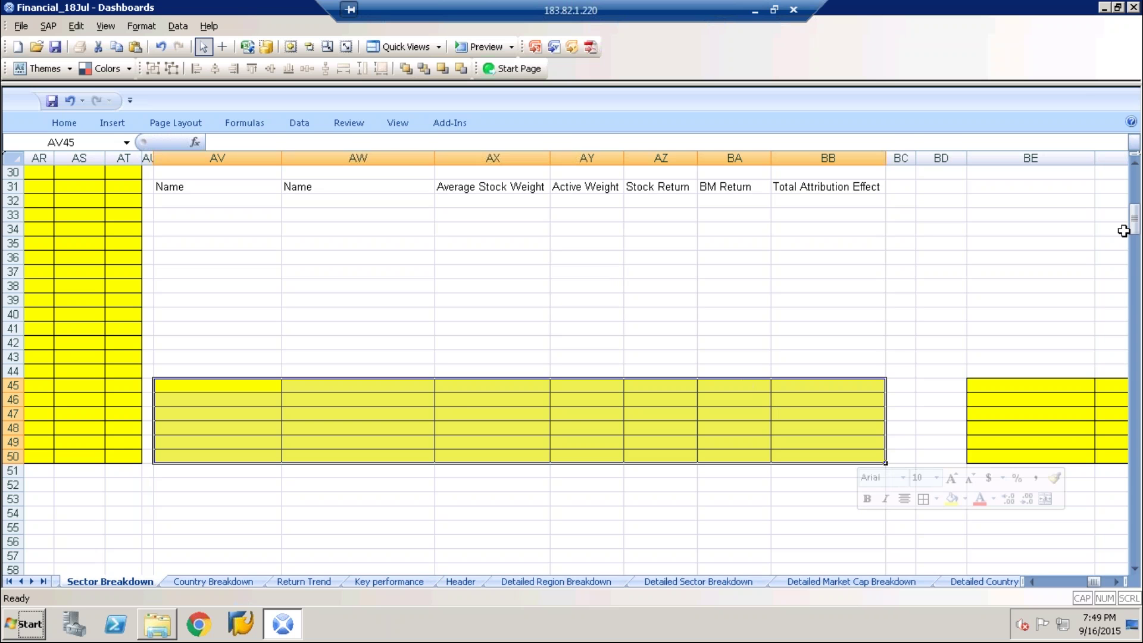
# - Compare the source rows of the market-cap and region blocks with their yellow destination ranges in rows 45 to 50
pyautogui.moveTo(1134, 219); pyautogui.dragTo(1135, 246)
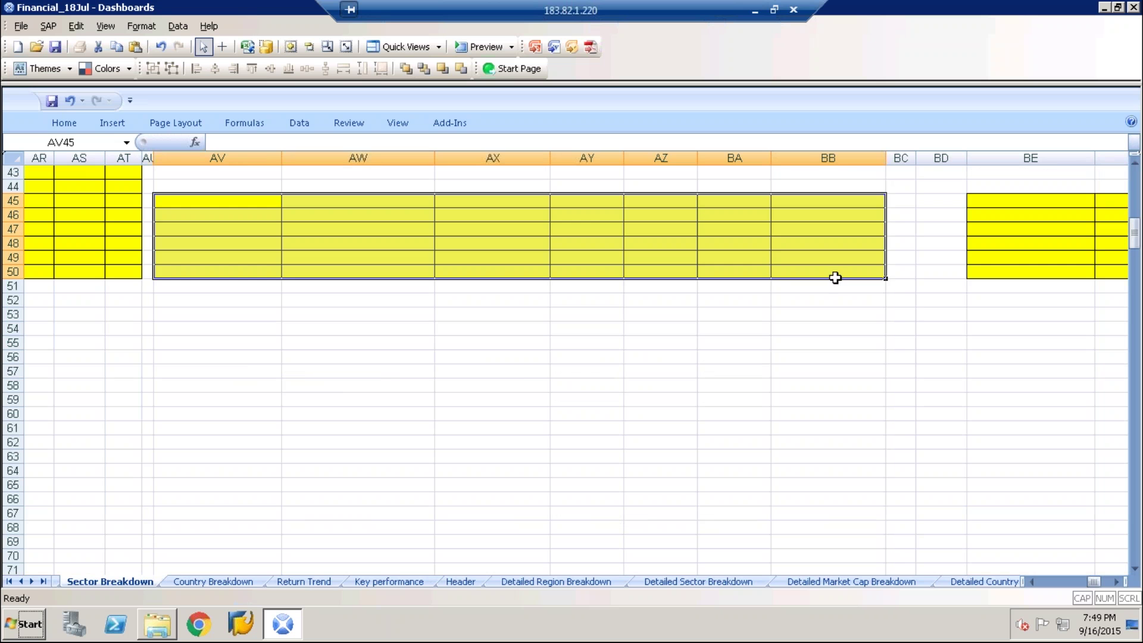
pyautogui.click(975, 274)
pyautogui.moveTo(1135, 241); pyautogui.dragTo(1135, 174)
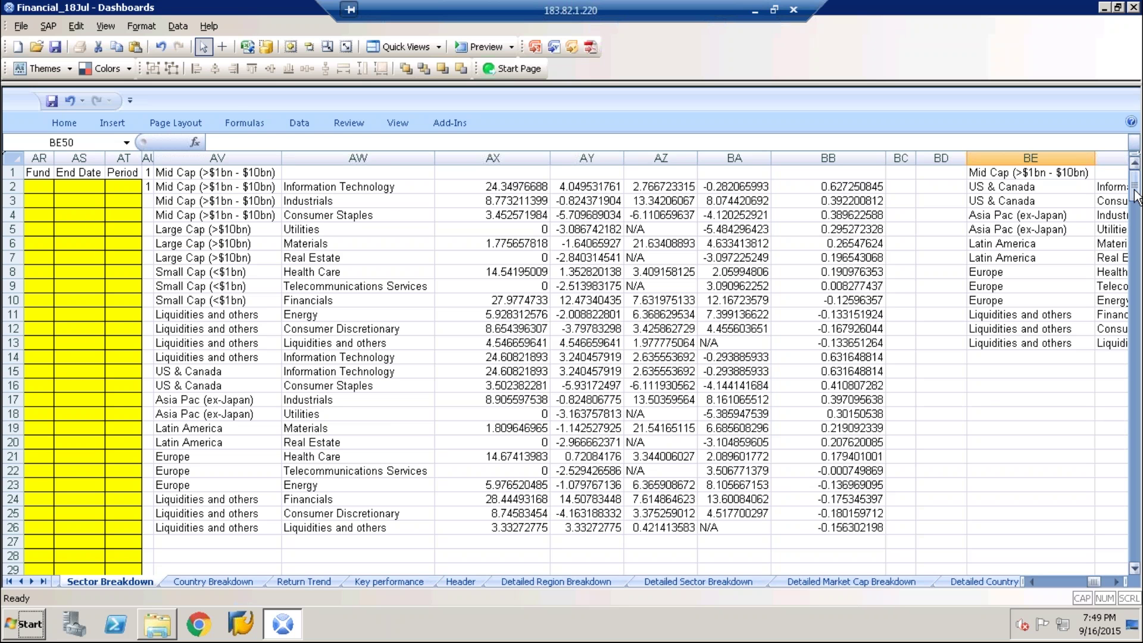
pyautogui.moveTo(1136, 193)
pyautogui.mouseDown()
pyautogui.moveTo(1135, 225)
pyautogui.moveTo(1135, 179)
pyautogui.mouseUp()
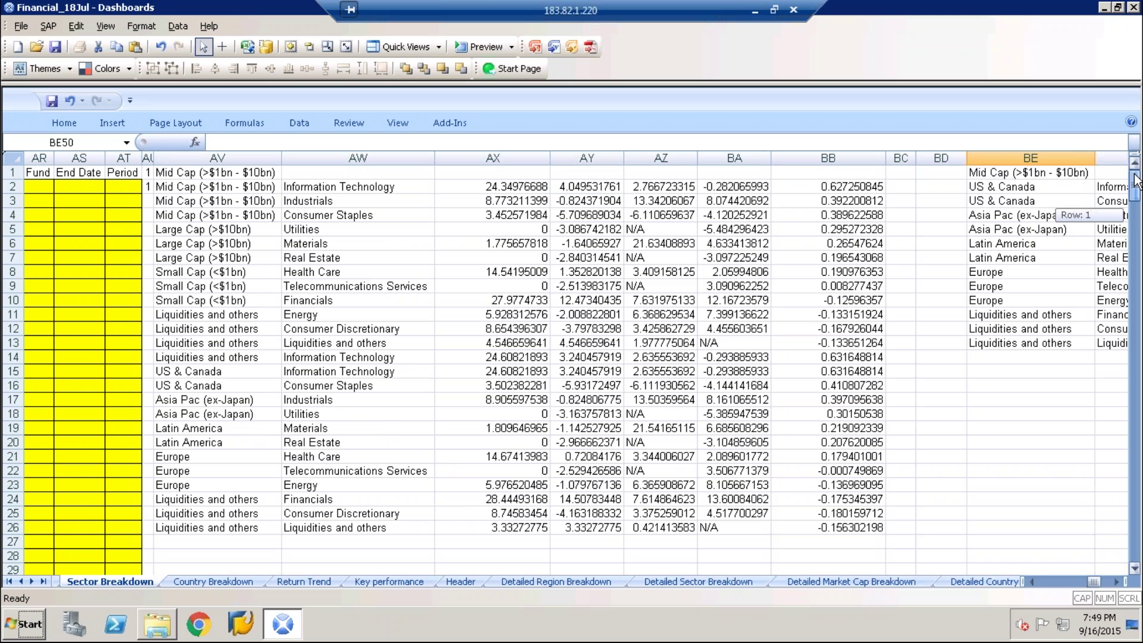
pyautogui.moveTo(1136, 178); pyautogui.dragTo(1136, 182)
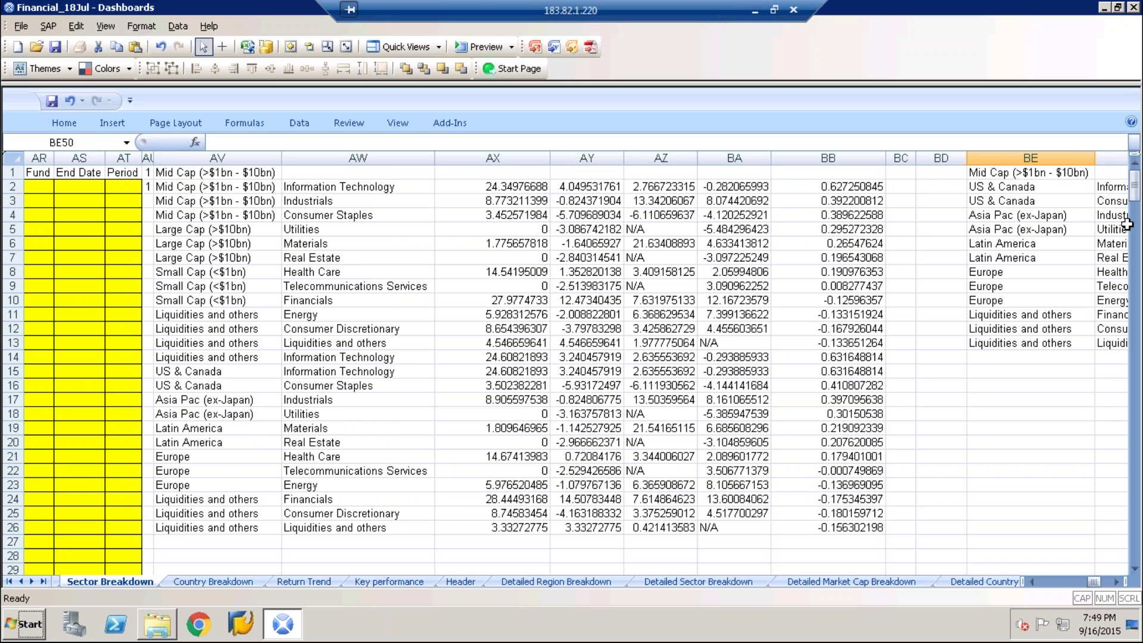
pyautogui.moveTo(1136, 201)
pyautogui.mouseDown()
pyautogui.moveTo(1137, 223)
pyautogui.moveTo(1135, 182)
pyautogui.mouseUp()
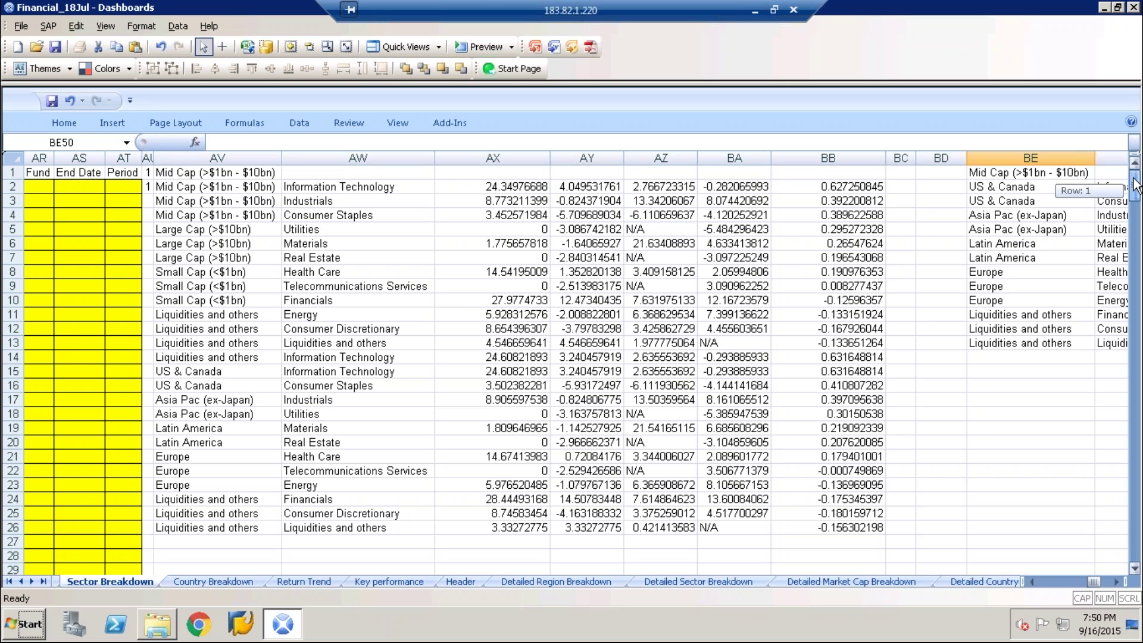
pyautogui.moveTo(1136, 199); pyautogui.dragTo(1135, 228)
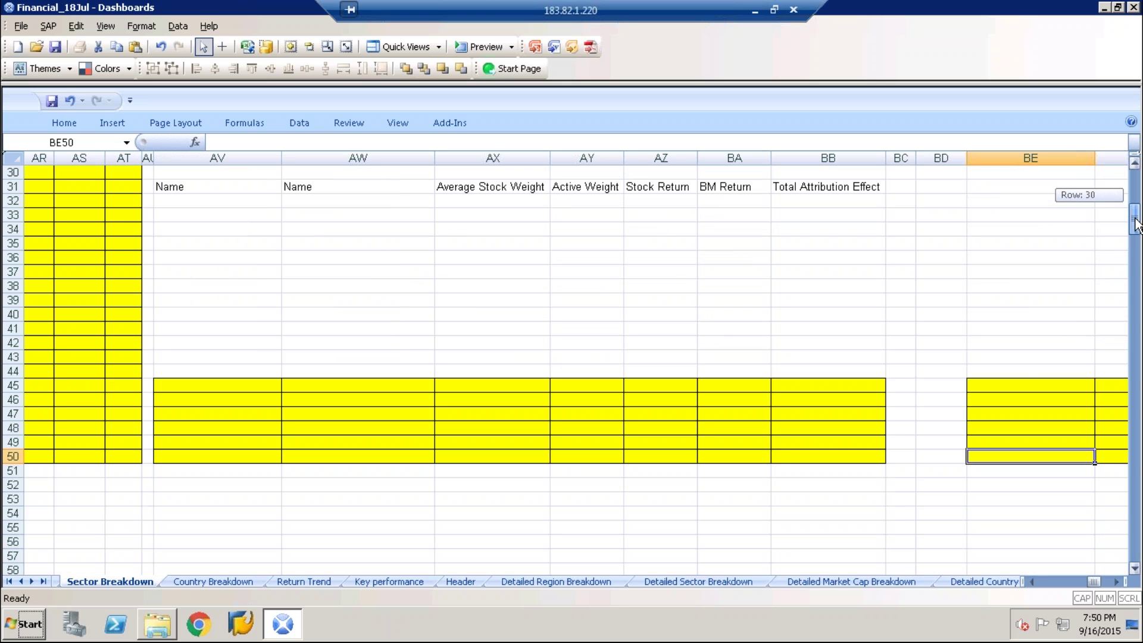
pyautogui.moveTo(1136, 225); pyautogui.dragTo(1136, 190)
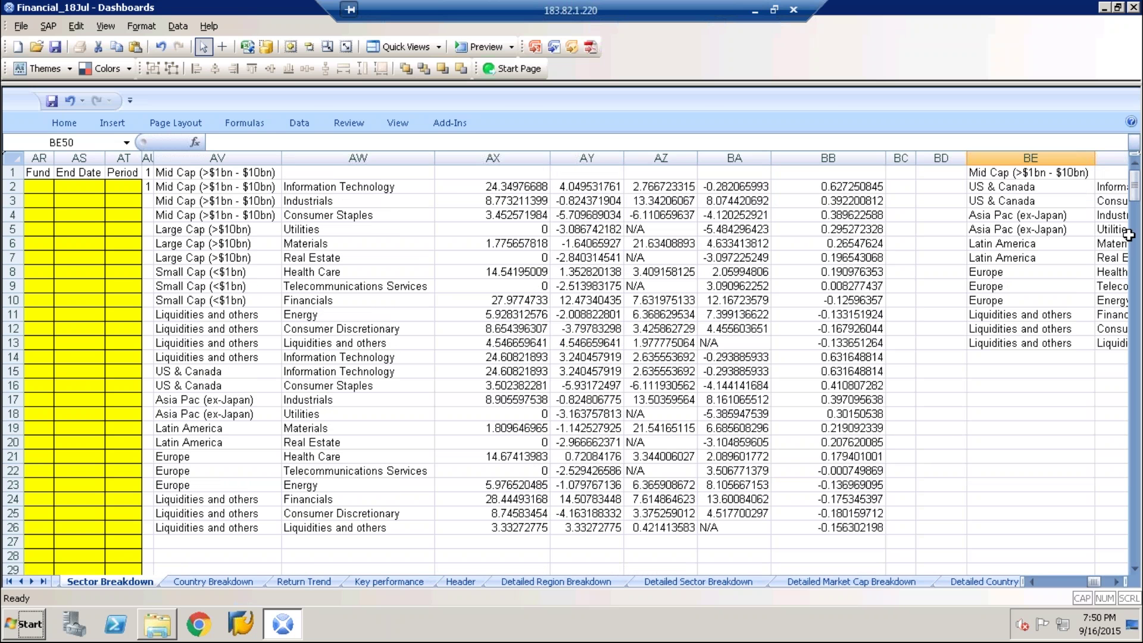
pyautogui.moveTo(1136, 190); pyautogui.dragTo(1137, 242)
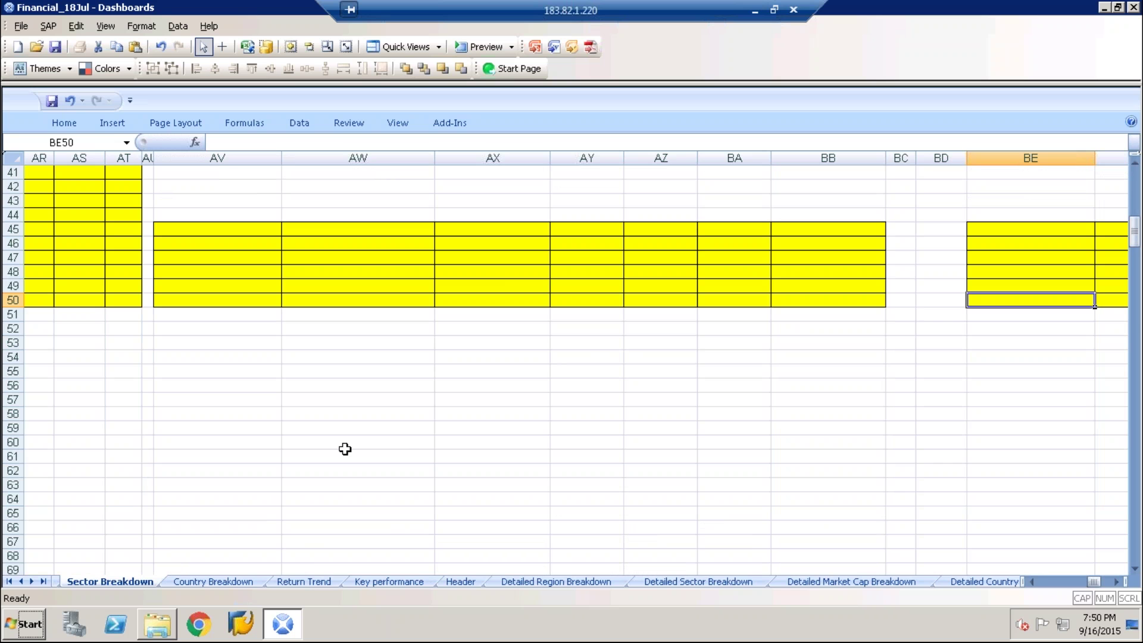
# - Compare the empty block AV59:BB64 and the starting cells of the yellow market-cap and region destination ranges in row 45
pyautogui.click(225, 431)
pyautogui.moveTo(225, 431); pyautogui.dragTo(847, 501)
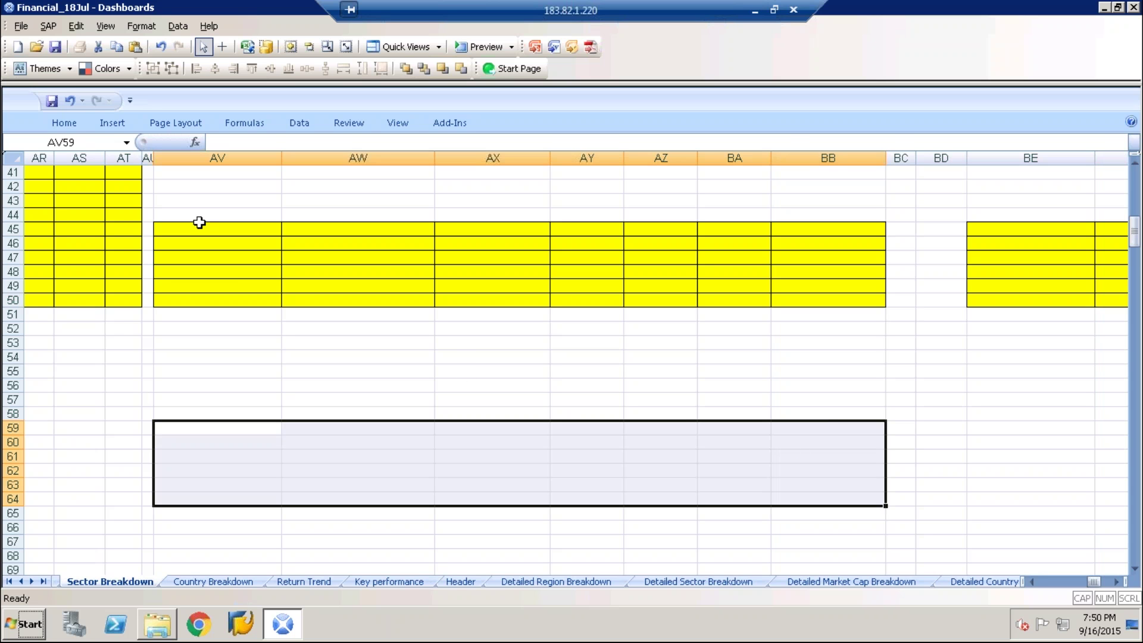
pyautogui.click(213, 429)
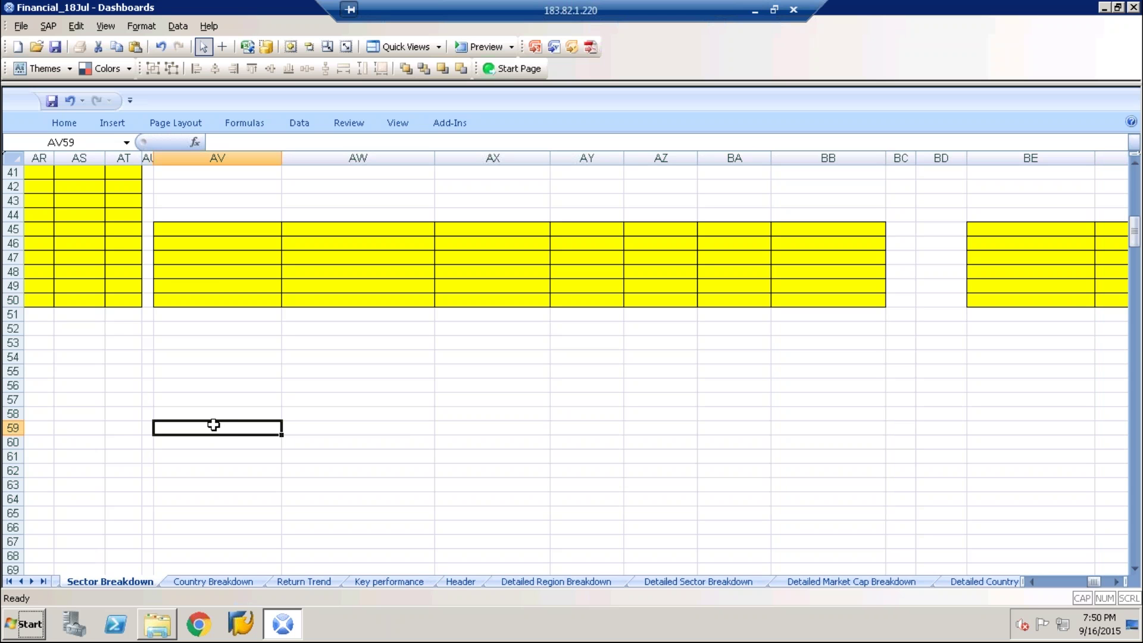
pyautogui.click(218, 227)
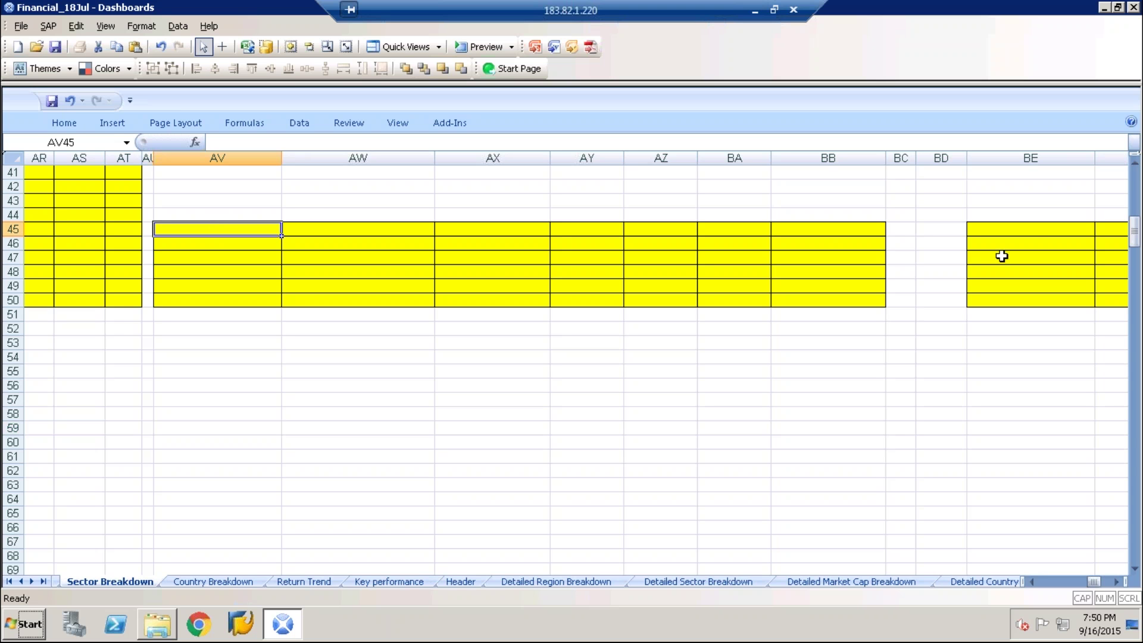
pyautogui.click(1032, 233)
pyautogui.click(335, 229)
pyautogui.click(1102, 232)
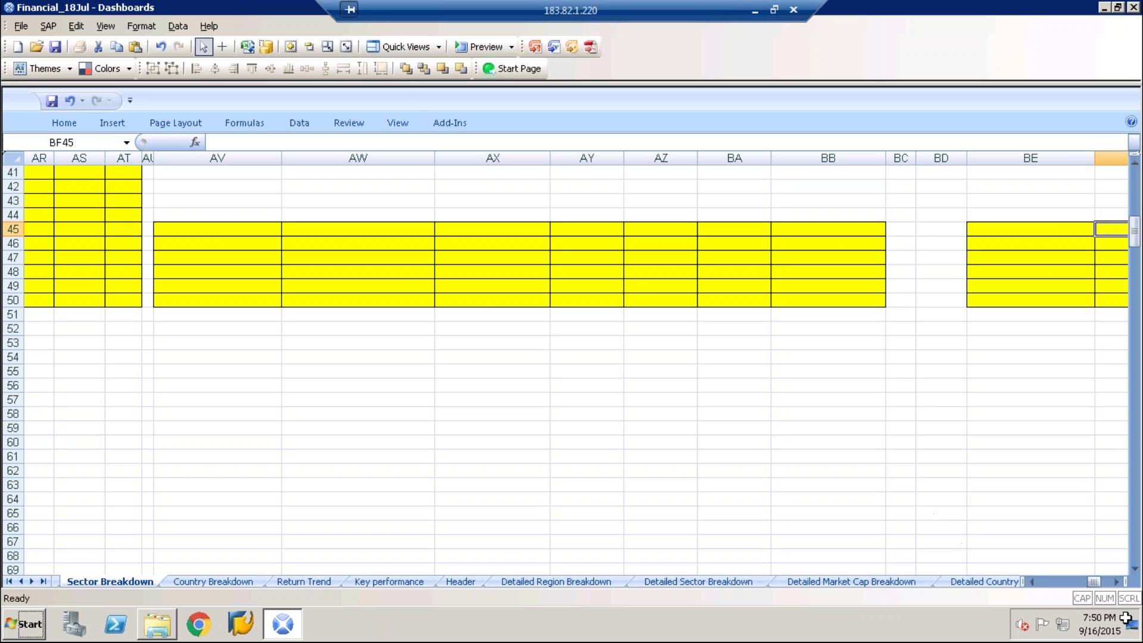
# - Inspect the nested IF formula in cell AL2 and show the dashboard canvas together with the spreadsheet
pyautogui.moveTo(1098, 585); pyautogui.dragTo(1083, 583)
pyautogui.moveTo(1134, 245); pyautogui.dragTo(1134, 192)
pyautogui.click(146, 187)
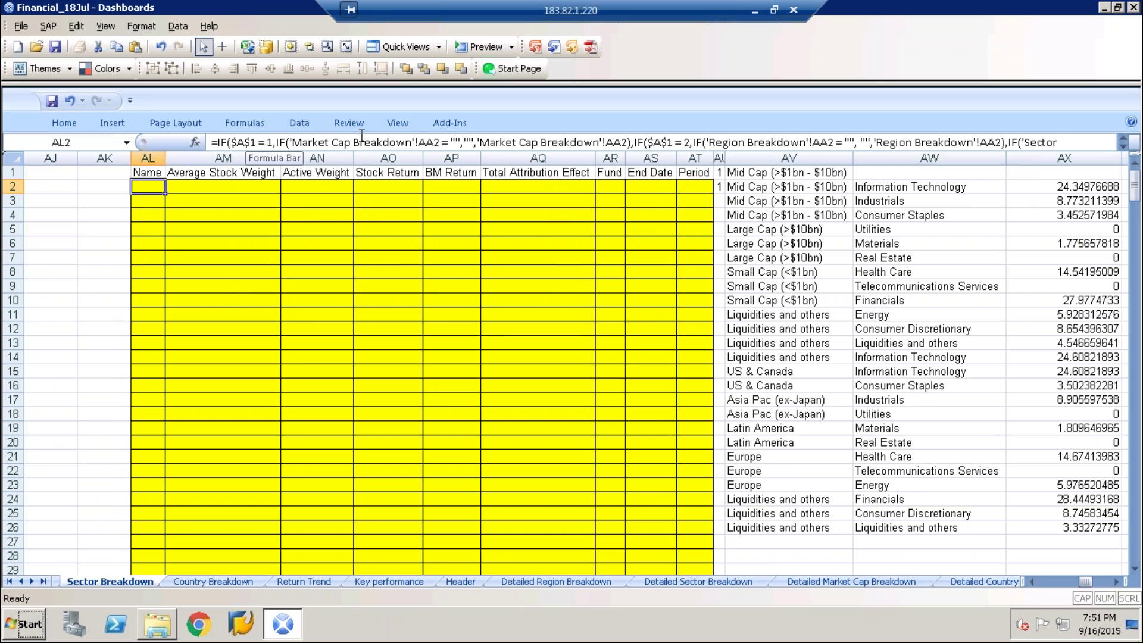
pyautogui.click(388, 48)
pyautogui.click(388, 70)
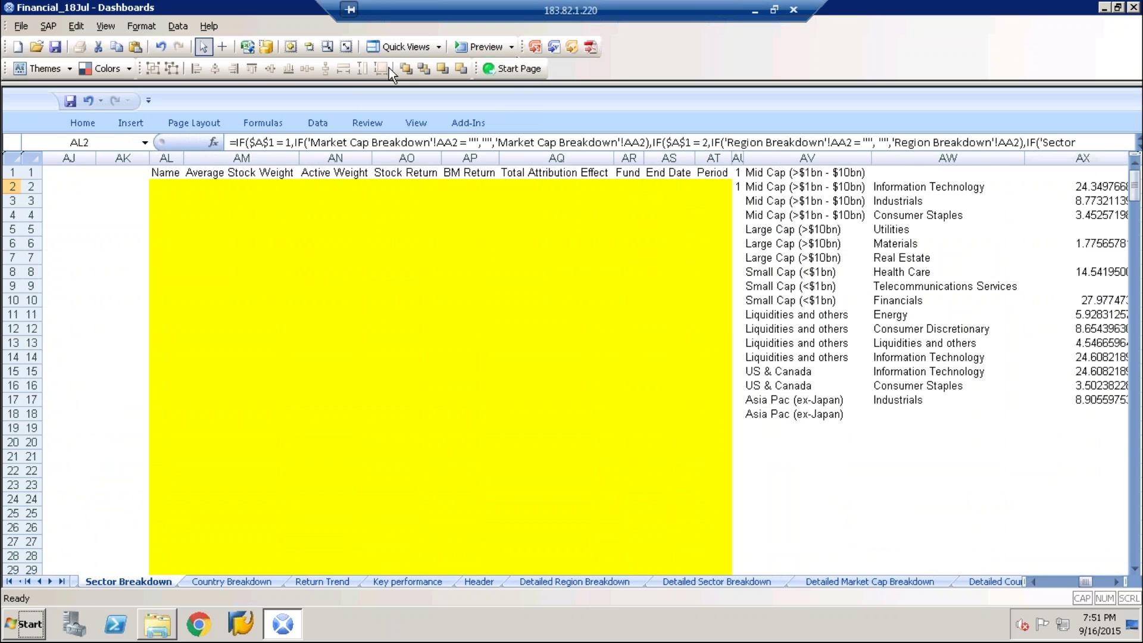
pyautogui.moveTo(754, 212); pyautogui.dragTo(752, 164)
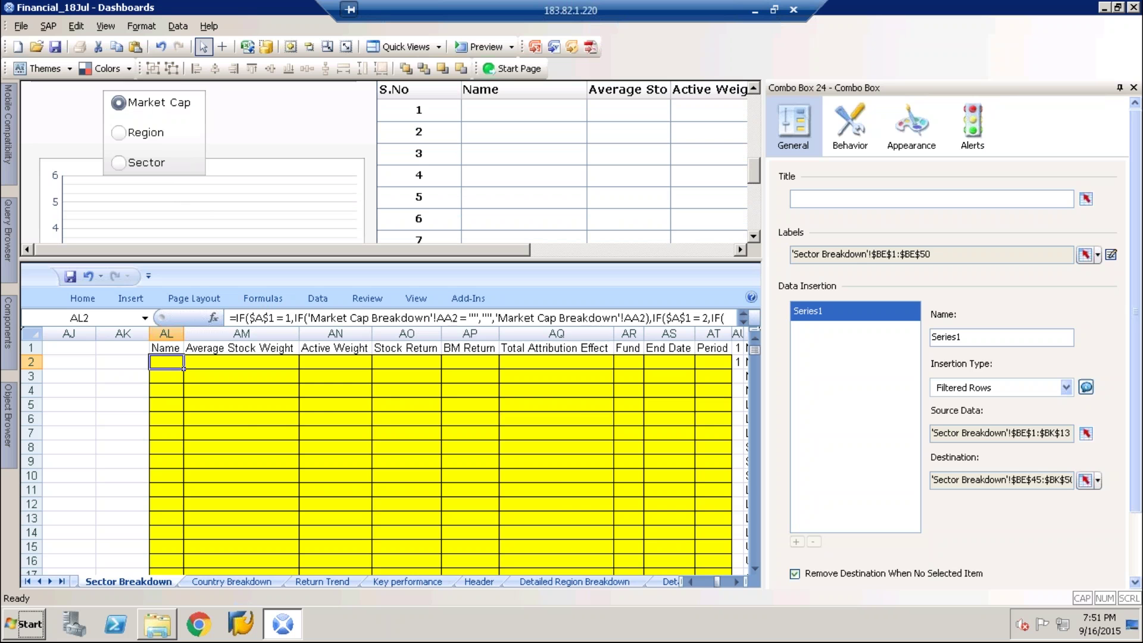
pyautogui.click(736, 582)
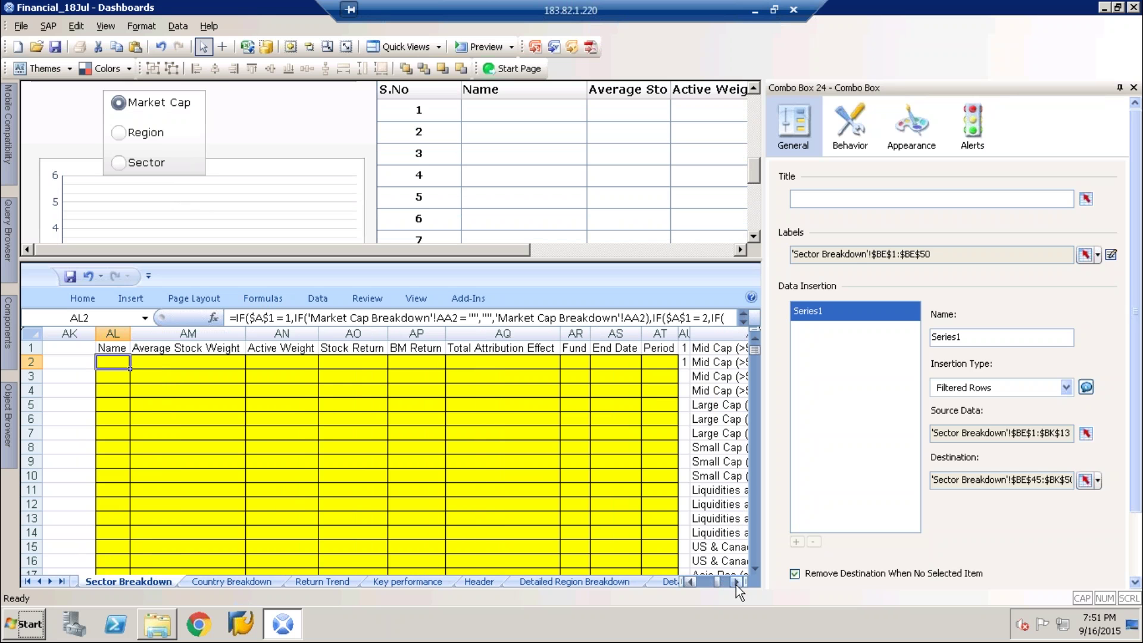
pyautogui.click(515, 319)
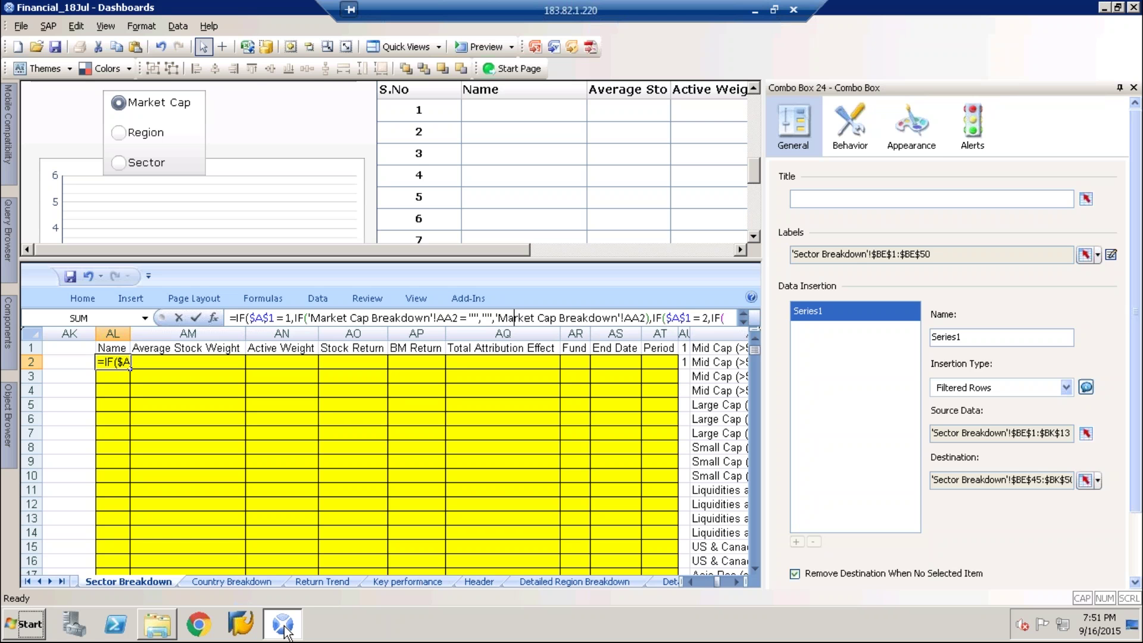
pyautogui.click(170, 630)
pyautogui.click(169, 630)
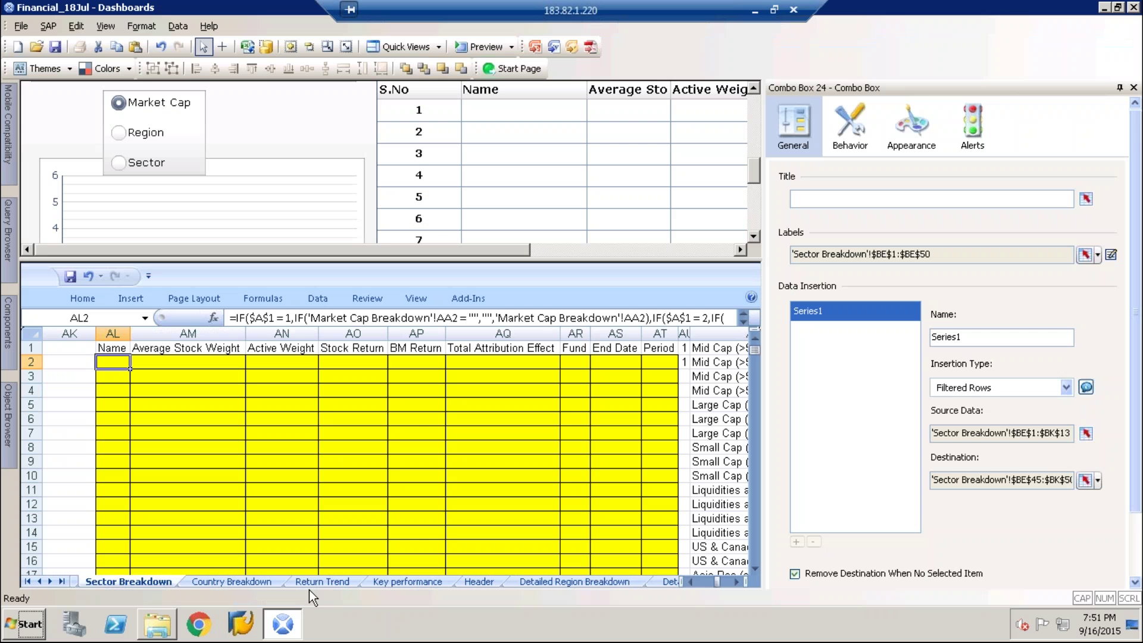
pyautogui.click(430, 393)
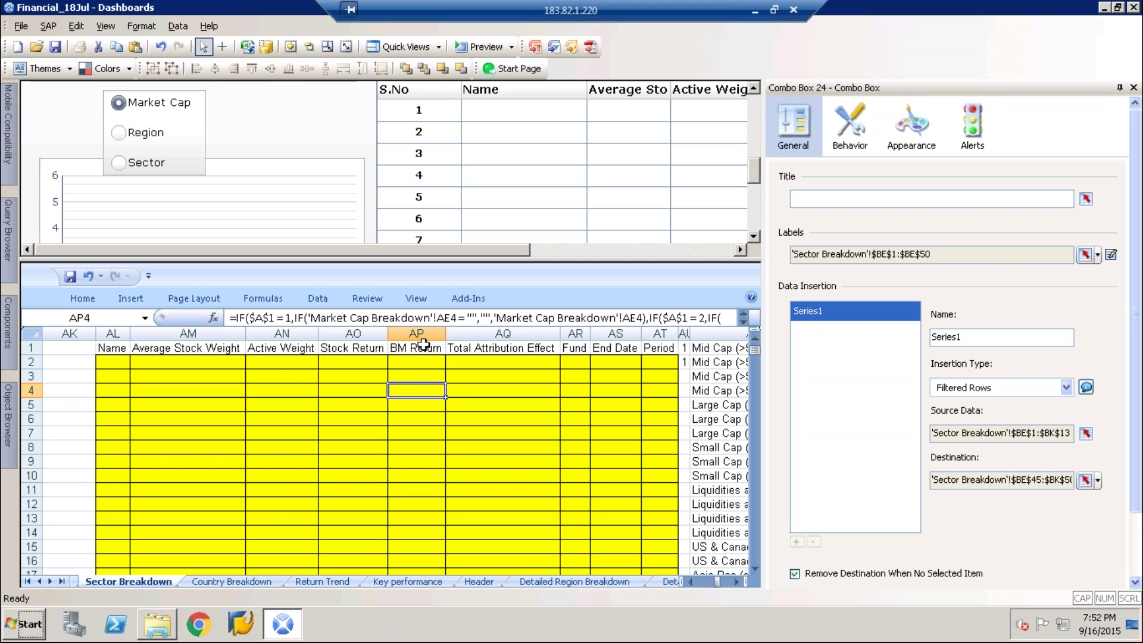
# - Copy the complete nested IF formula from cell AL2 of the Sector Breakdown sheet
pyautogui.click(102, 361)
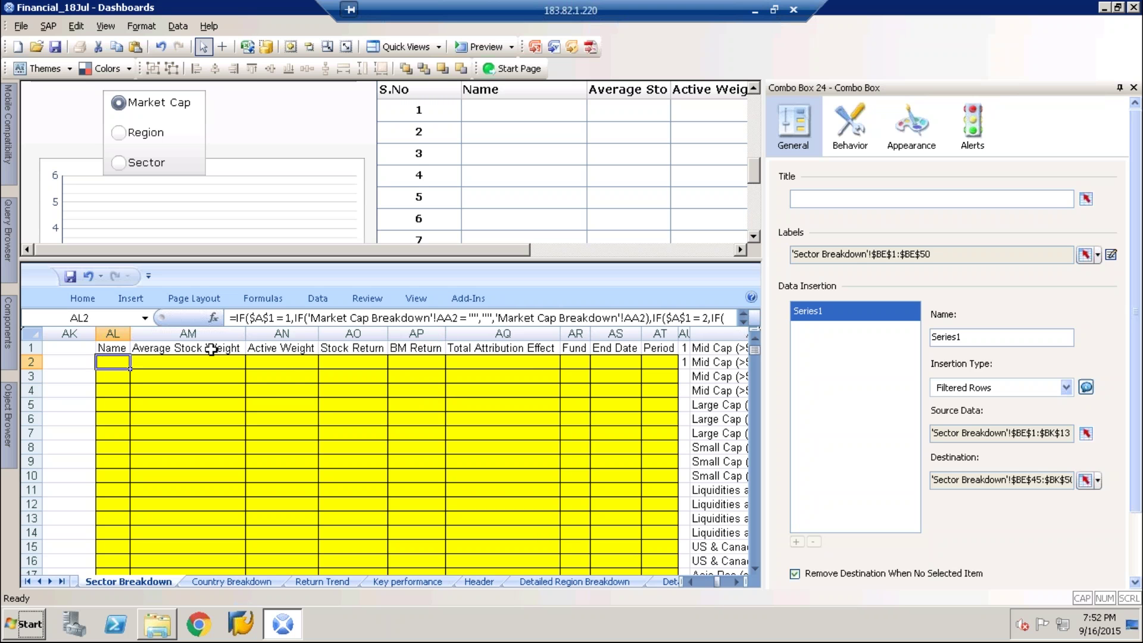
pyautogui.click(251, 319)
pyautogui.press('Left')
pyautogui.press('Left')
pyautogui.press('Left')
pyautogui.press('Down')
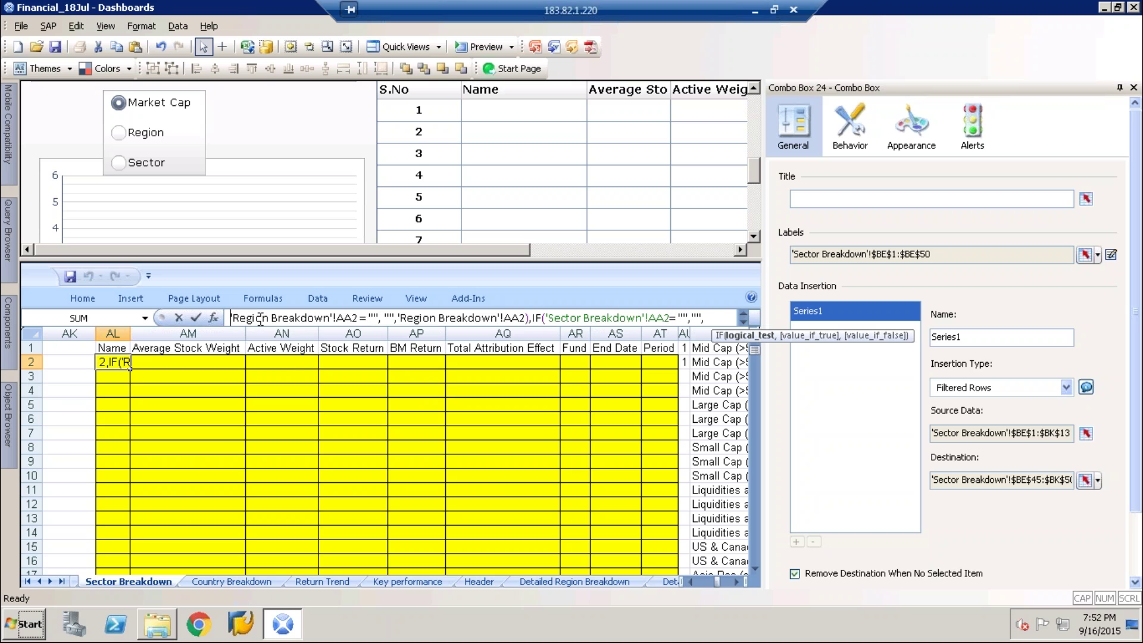
pyautogui.press('Down')
pyautogui.hotkey('shift', 'End')
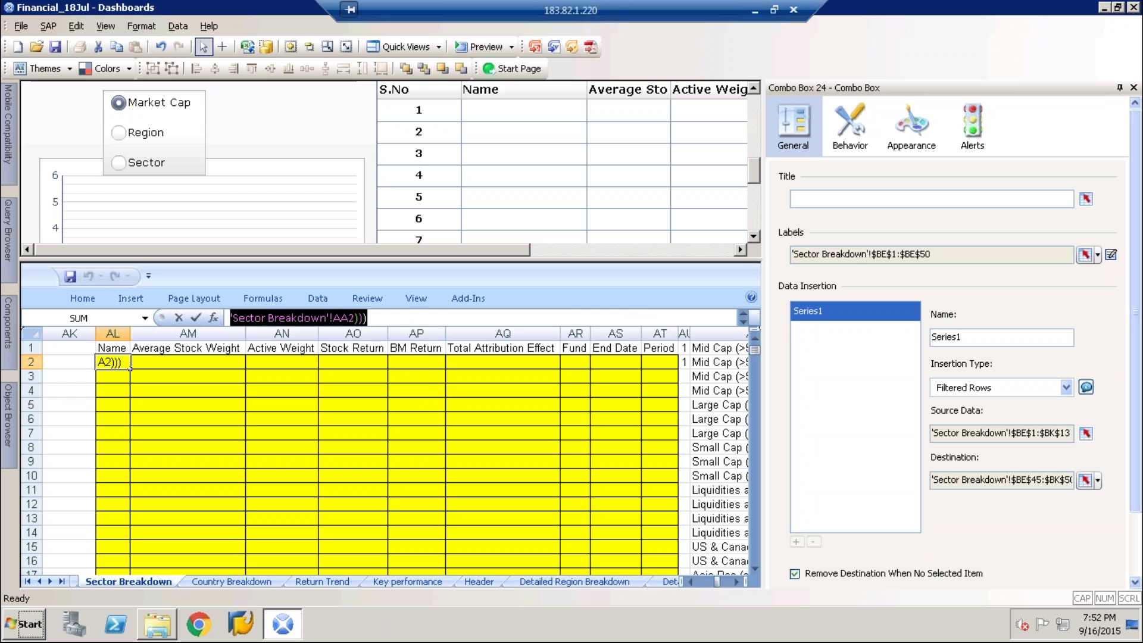
pyautogui.rightClick(261, 320)
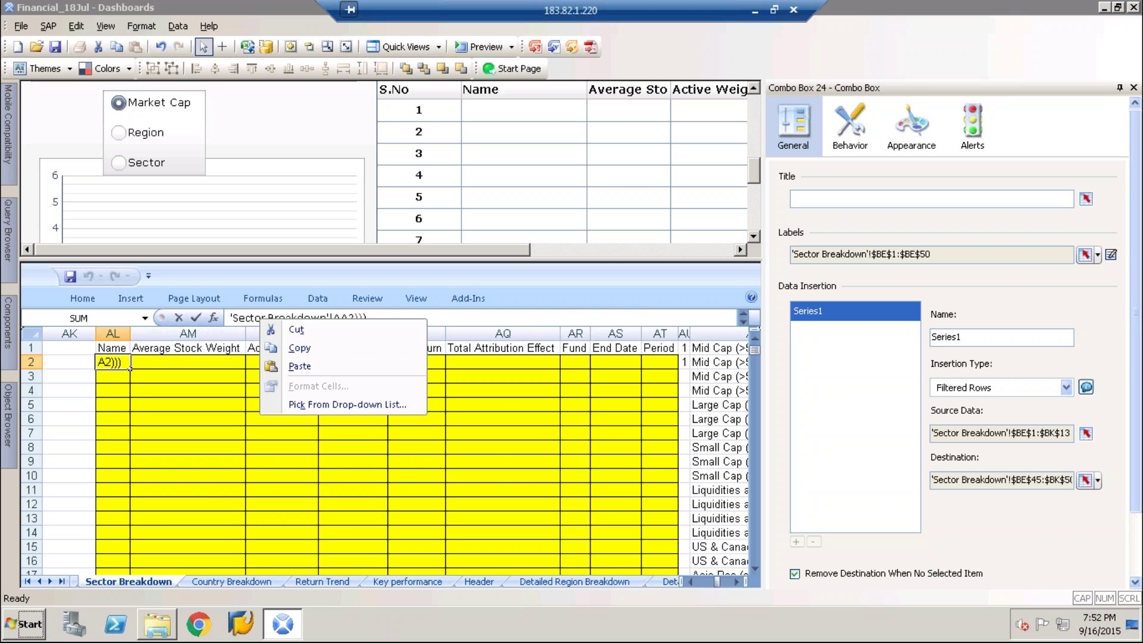
pyautogui.click(299, 348)
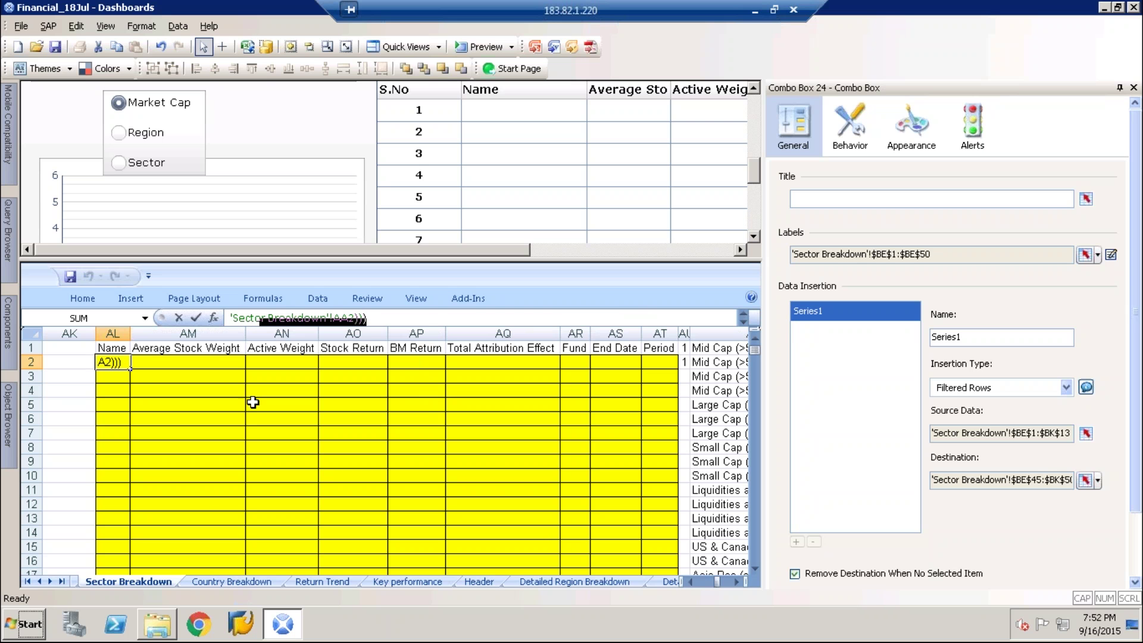
pyautogui.click(23, 632)
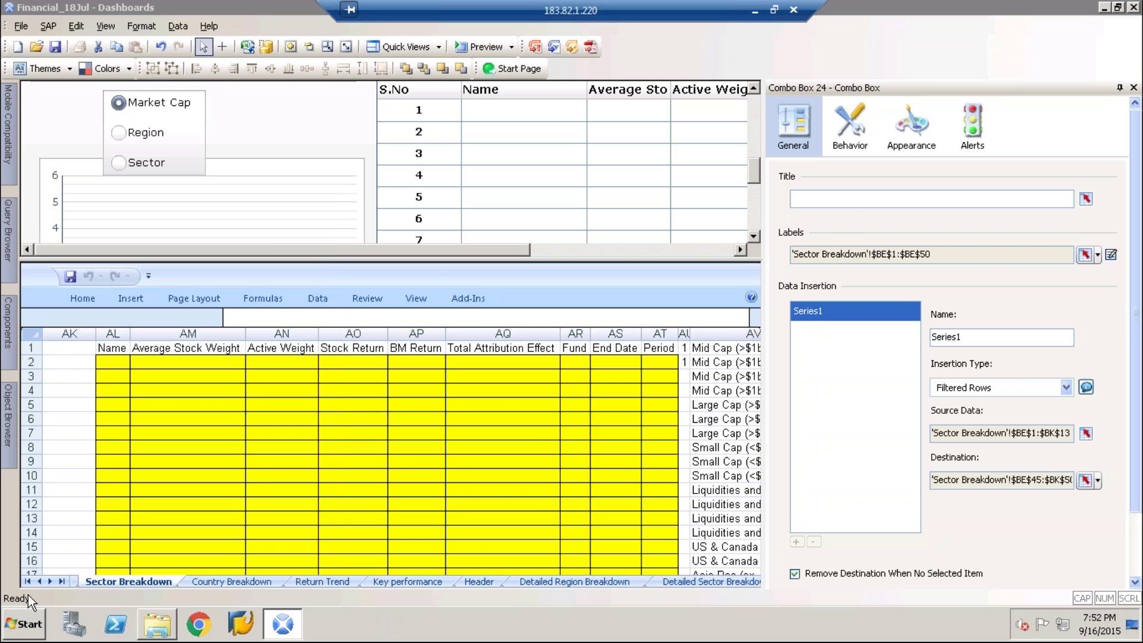
pyautogui.click(26, 624)
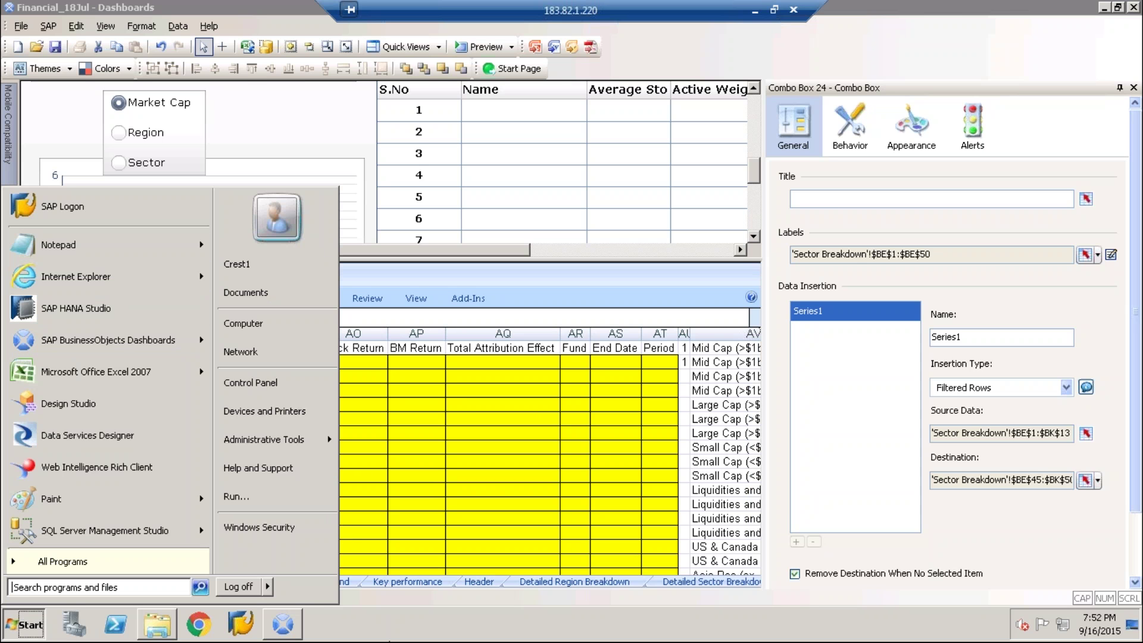
pyautogui.press('Escape')
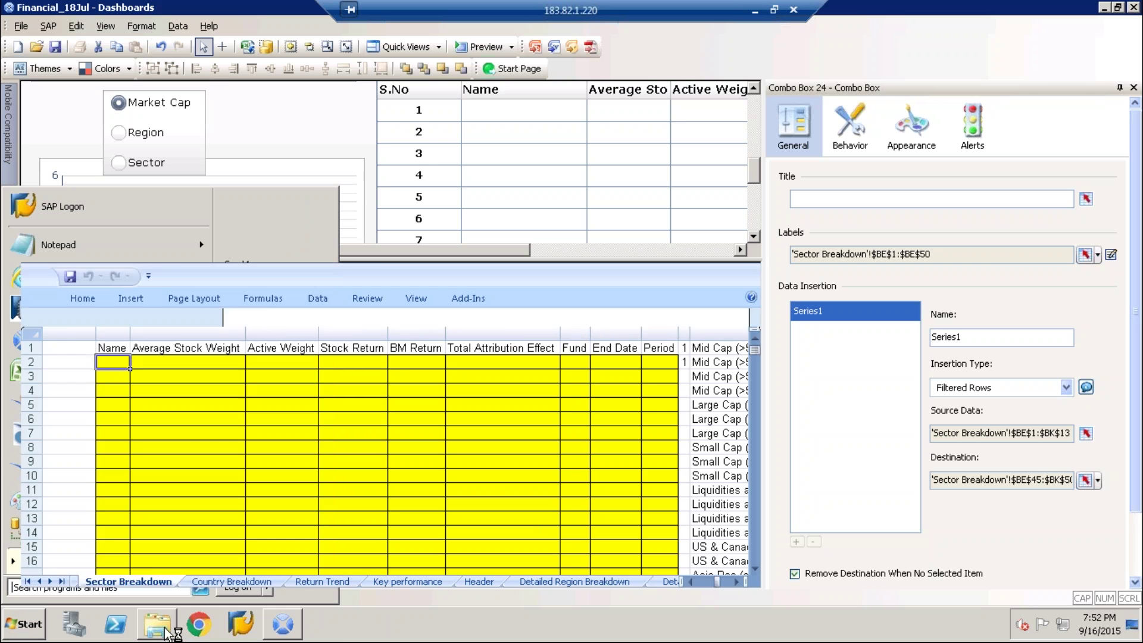
# - Switch to File Explorer, open the To-do text document, and close three of the untitled Notepad windows
pyautogui.click(156, 624)
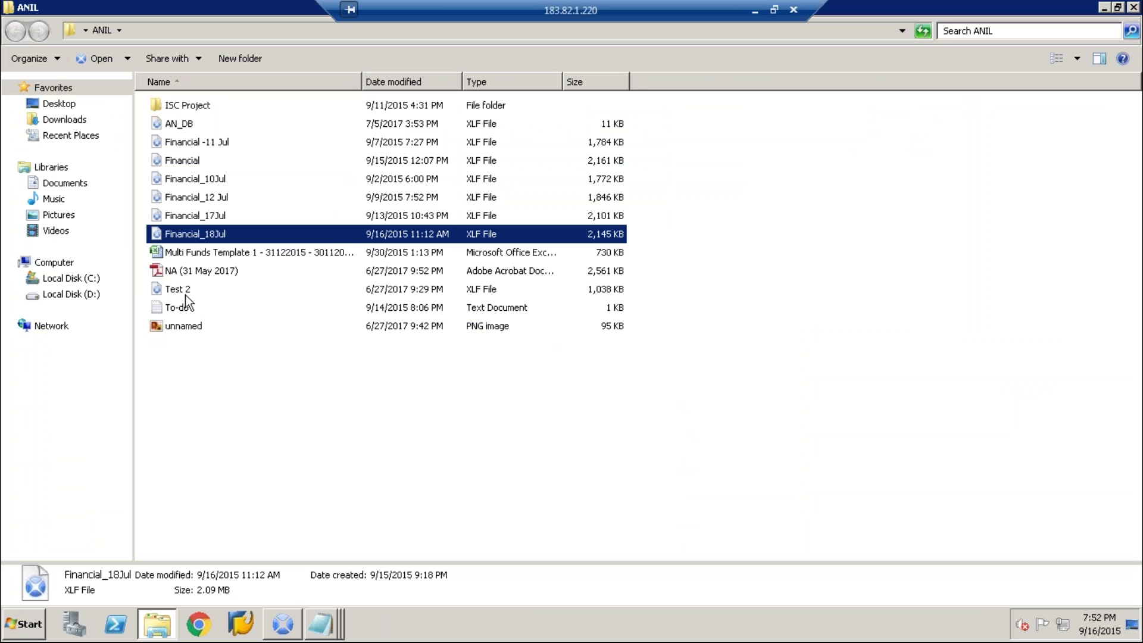
pyautogui.click(180, 309)
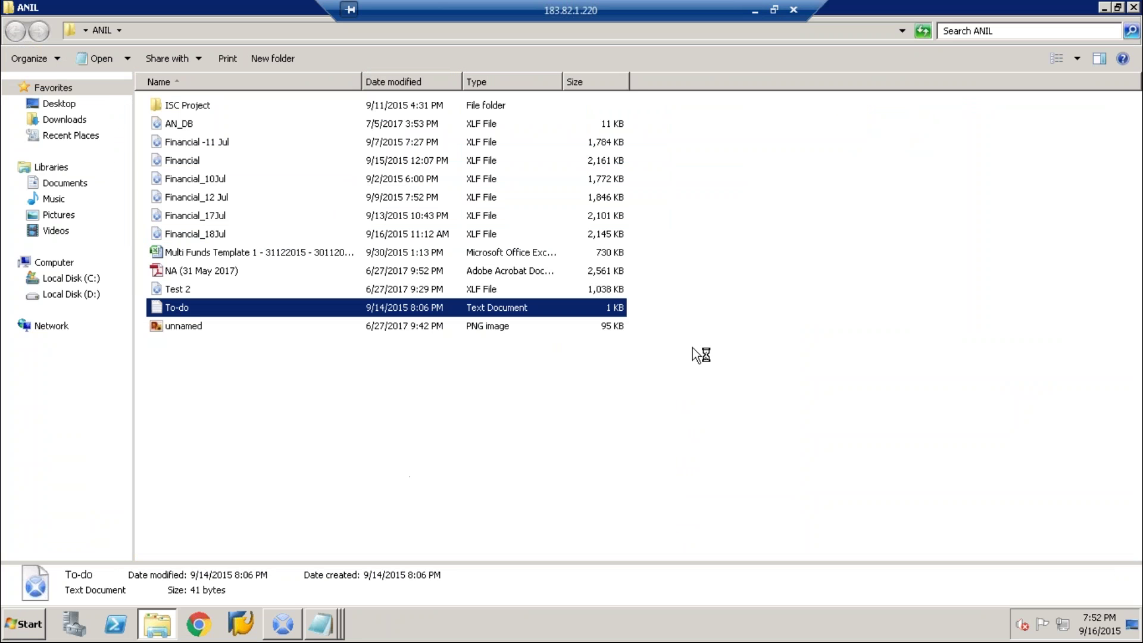
pyautogui.click(326, 624)
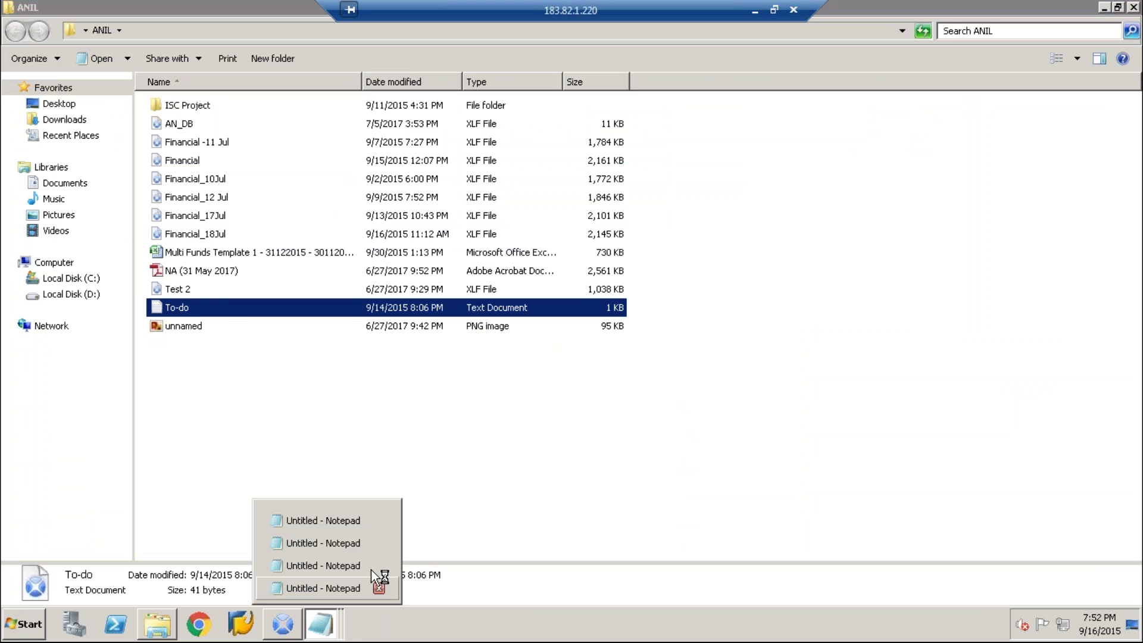
pyautogui.click(329, 636)
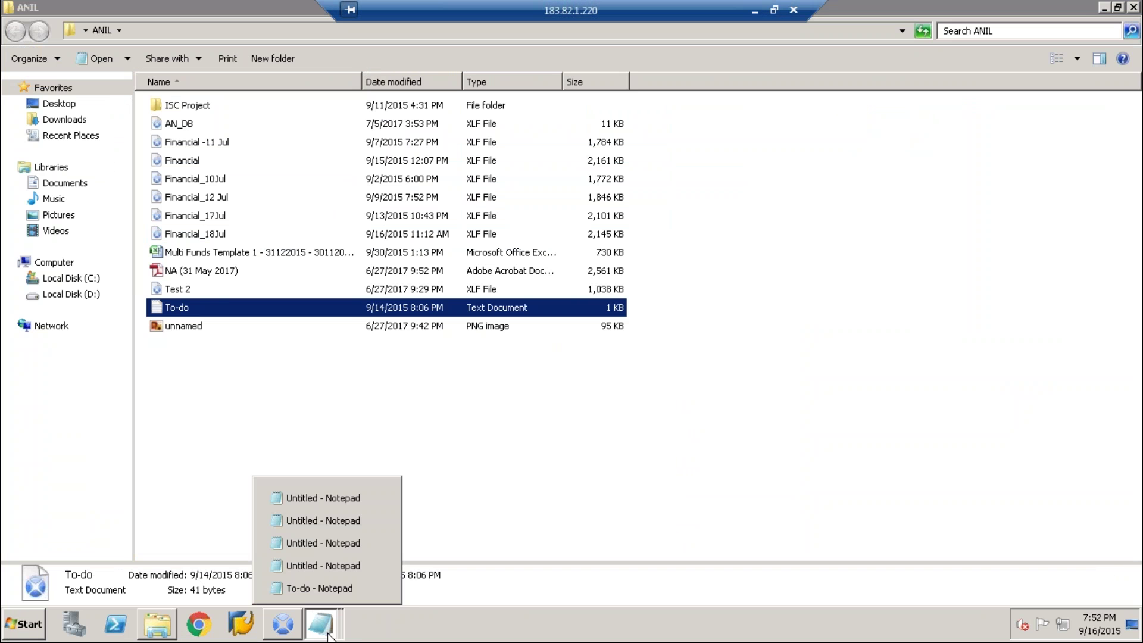
pyautogui.click(384, 498)
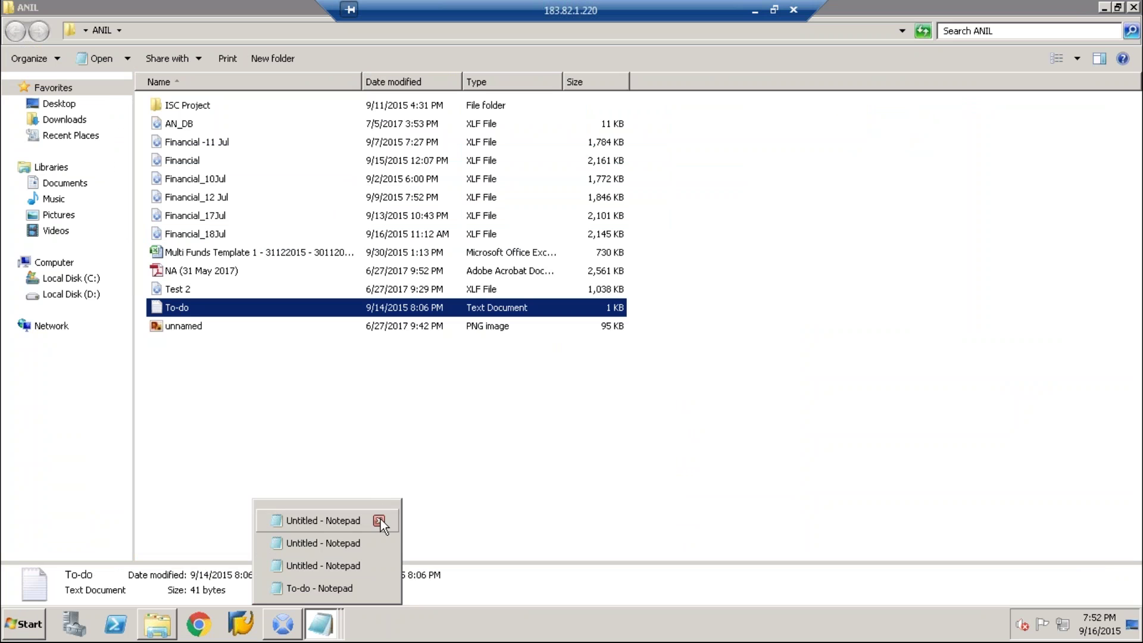
pyautogui.click(380, 520)
pyautogui.click(380, 543)
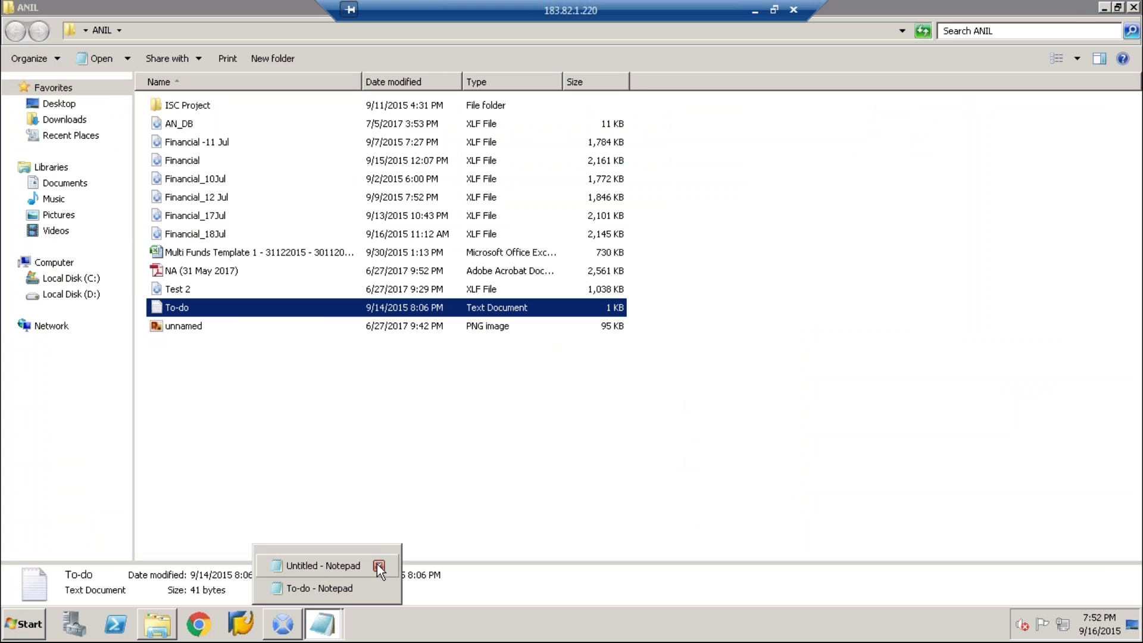
# - Paste the copied formula into the remaining untitled Notepad document and resize its window so the formula reads across two lines
pyautogui.click(335, 568)
pyautogui.rightClick(414, 357)
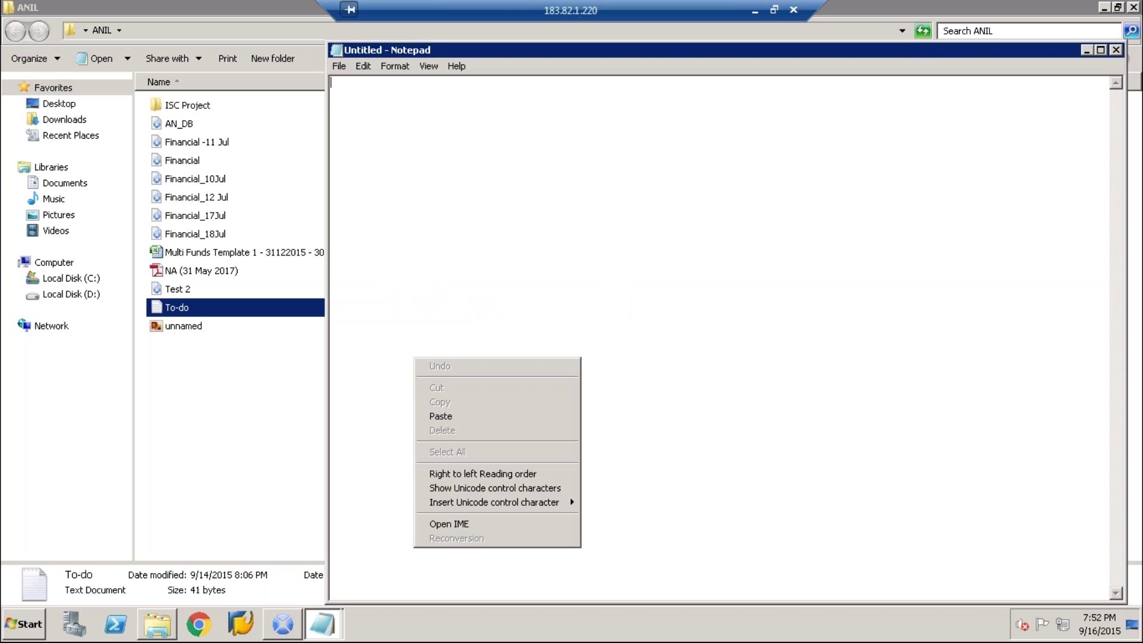
pyautogui.click(462, 415)
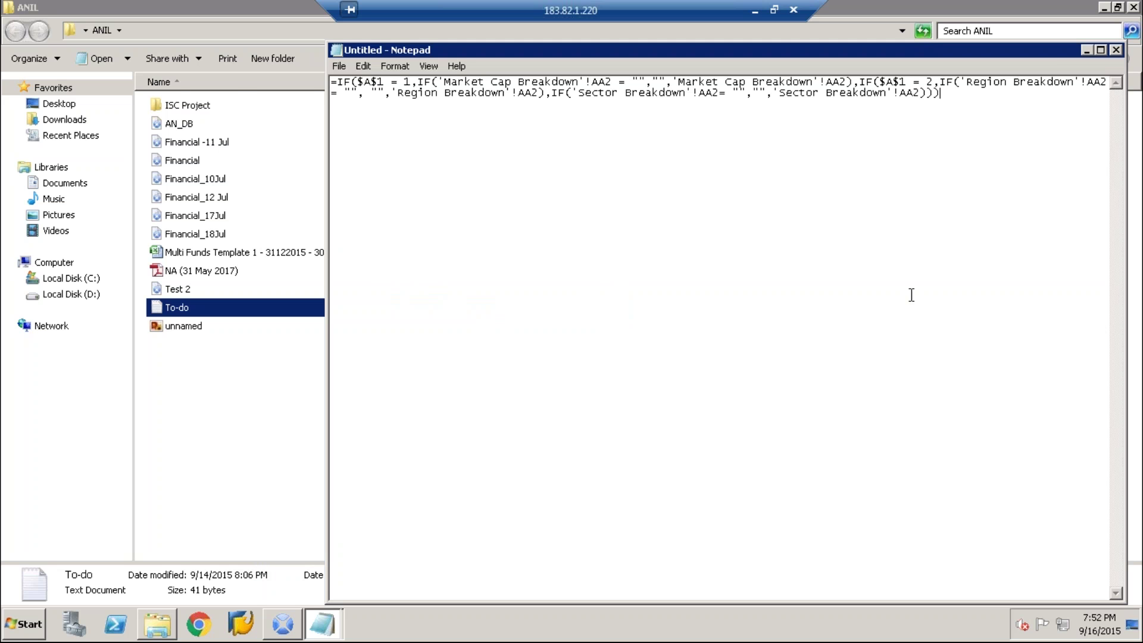
pyautogui.click(1100, 49)
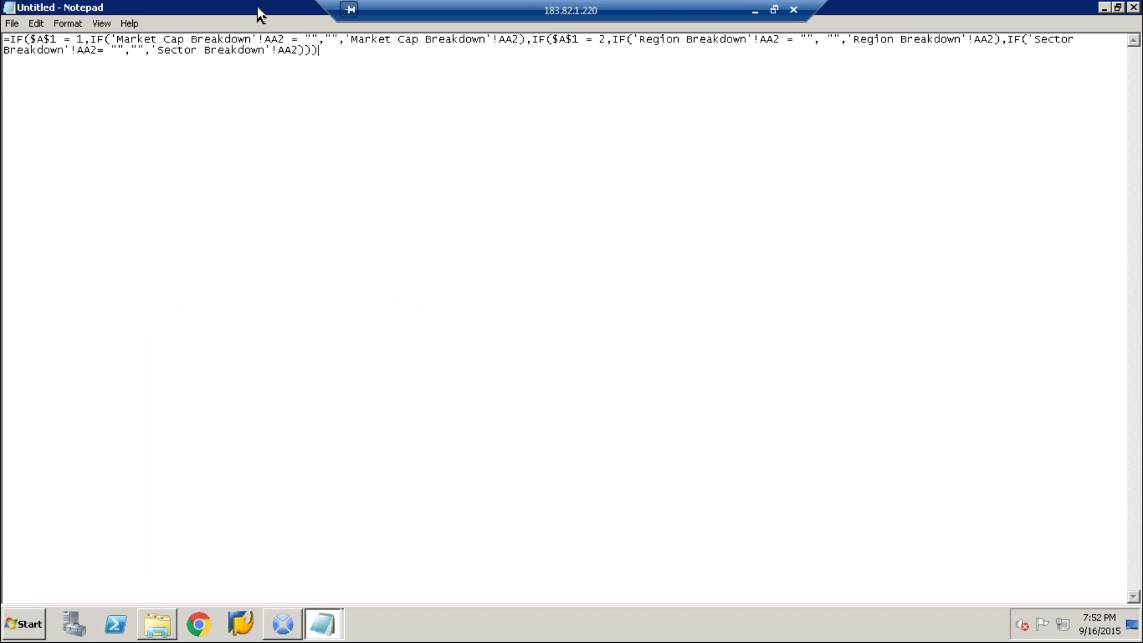
pyautogui.moveTo(258, 37); pyautogui.dragTo(370, 51)
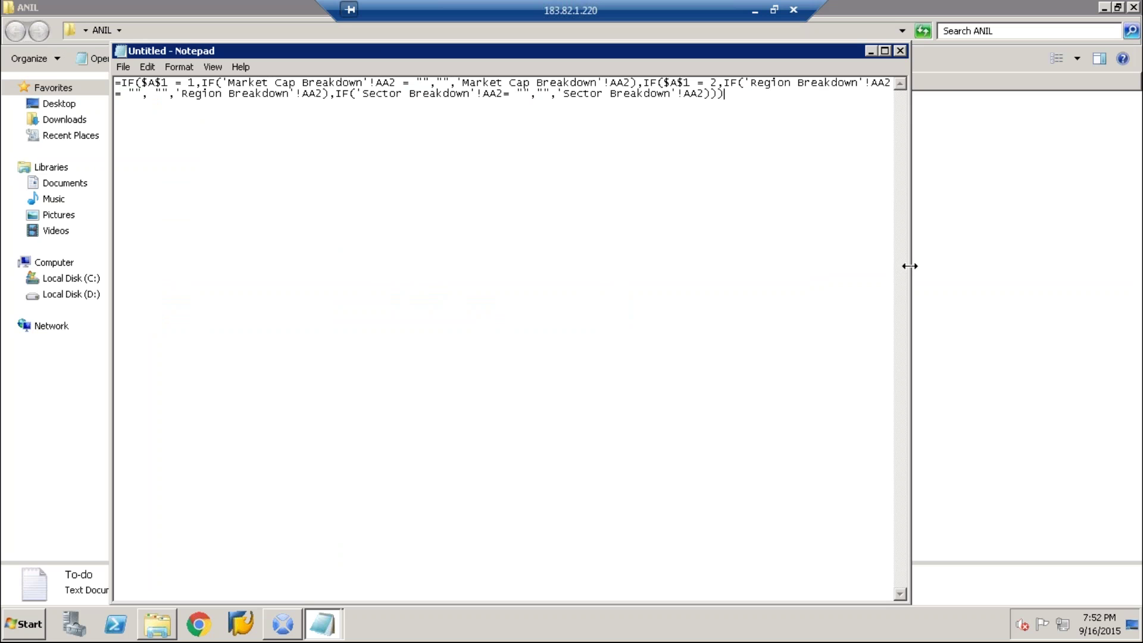
pyautogui.moveTo(909, 266); pyautogui.dragTo(1049, 277)
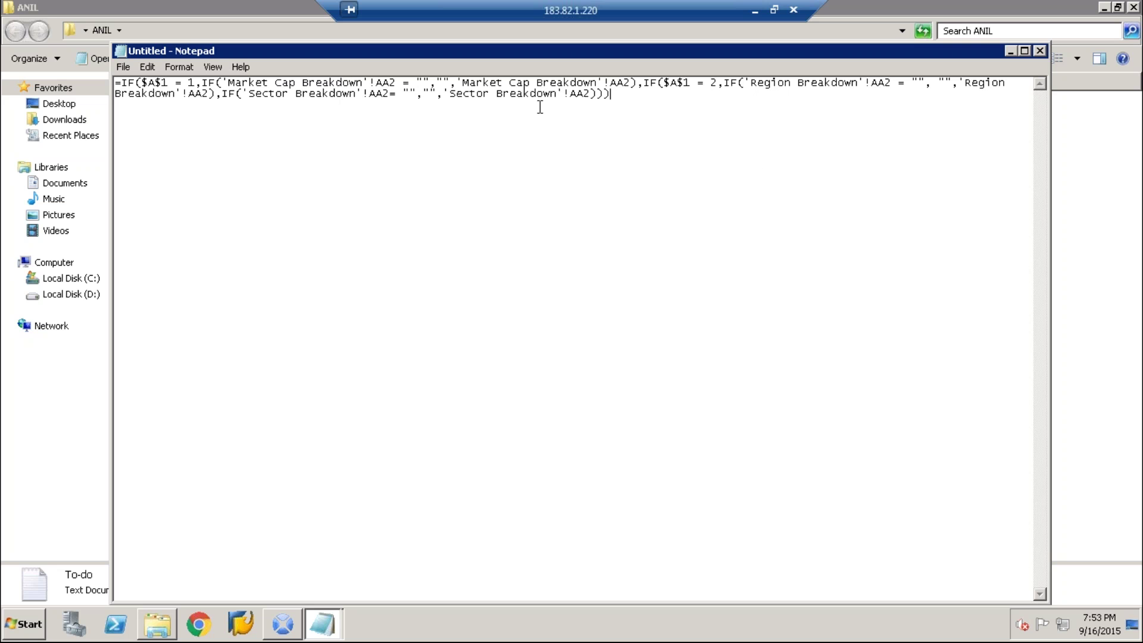
# - Minimize Notepad, switch back to SAP Dashboards, and show only the spreadsheet
pyautogui.click(1012, 52)
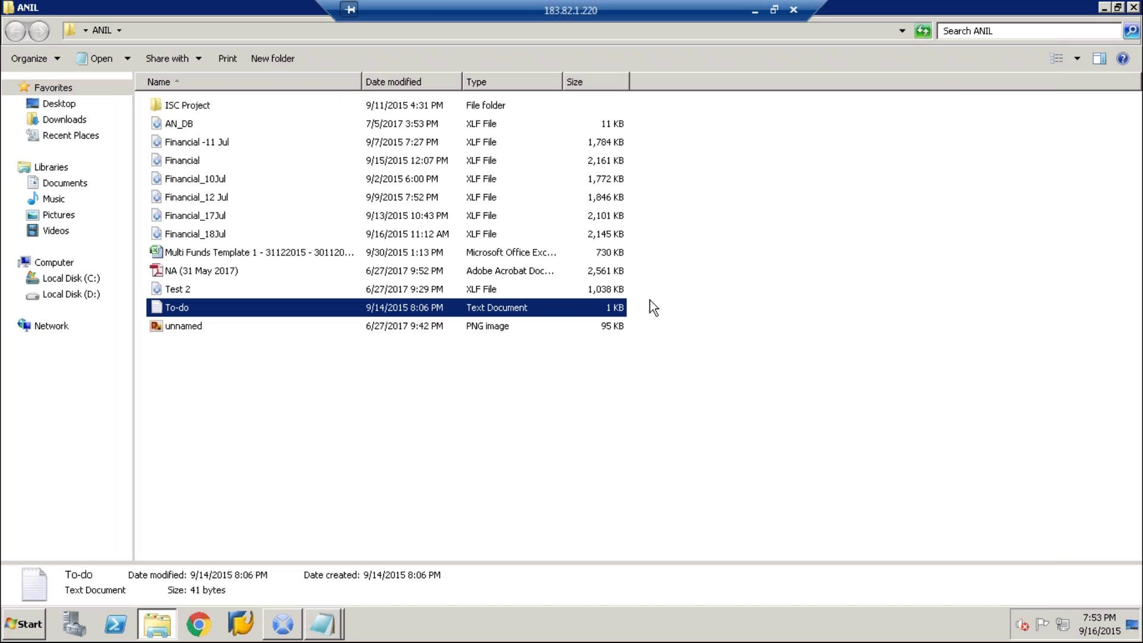
pyautogui.click(296, 616)
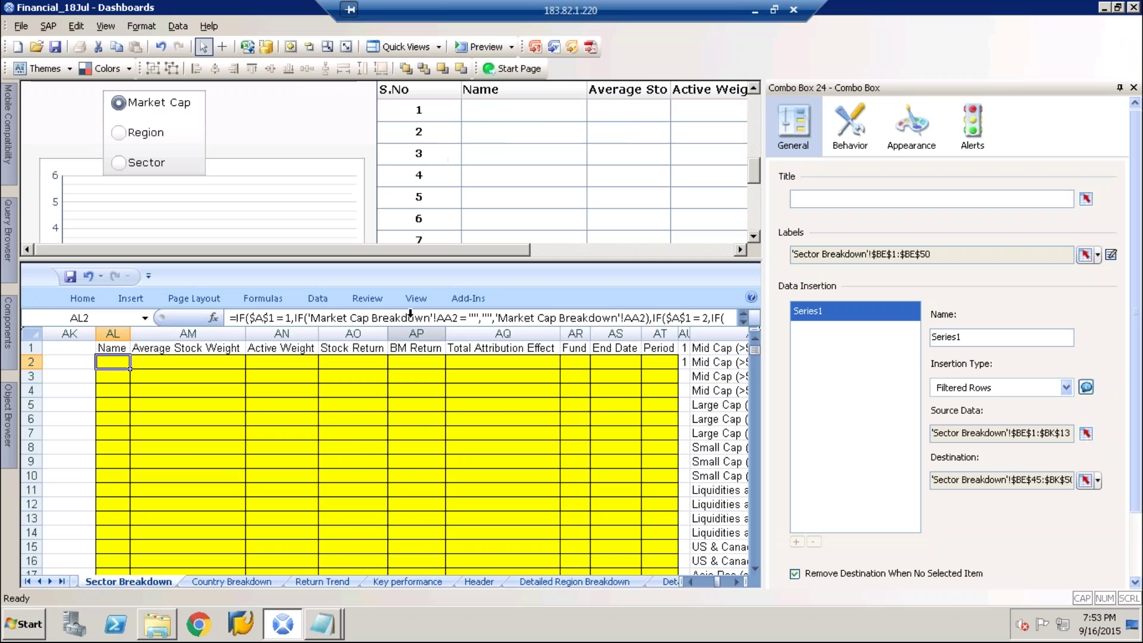
pyautogui.click(395, 43)
pyautogui.click(402, 117)
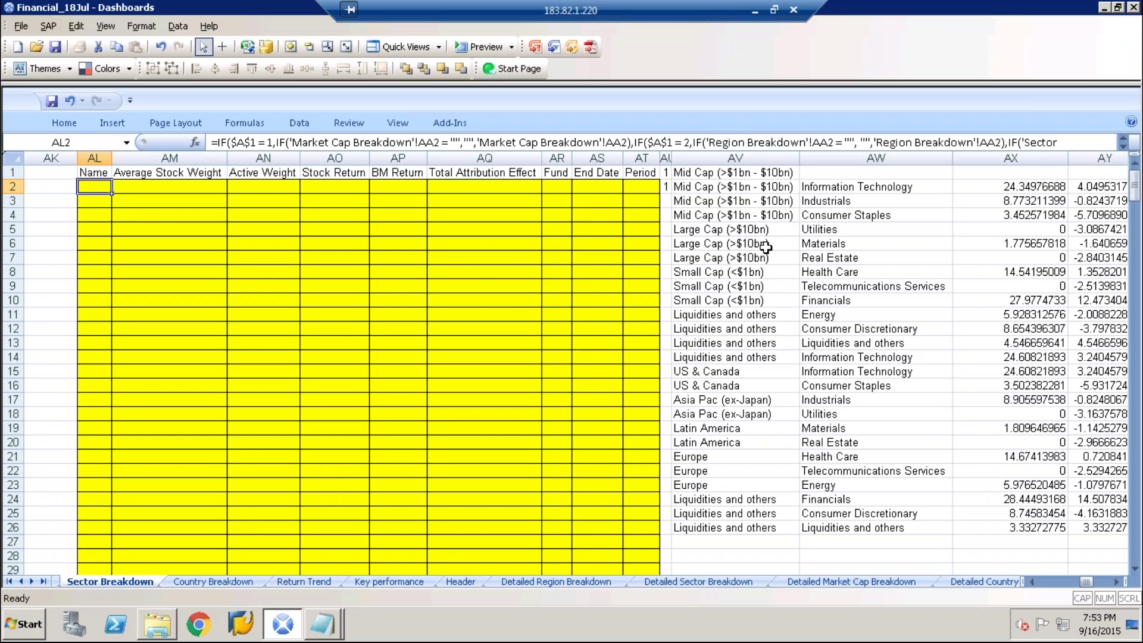
# - Examine the market-cap labels in AV1:AV17 and the neighbouring region block starting in column BE
pyautogui.click(727, 174)
pyautogui.moveTo(727, 174); pyautogui.dragTo(736, 400)
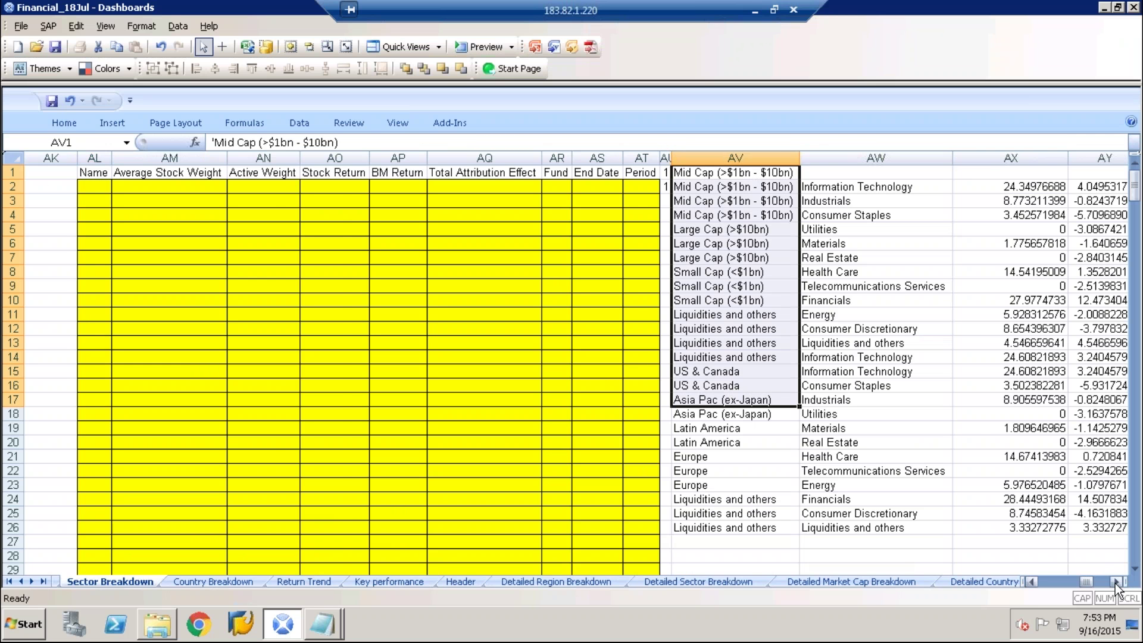
pyautogui.moveTo(1115, 584); pyautogui.dragTo(1116, 585)
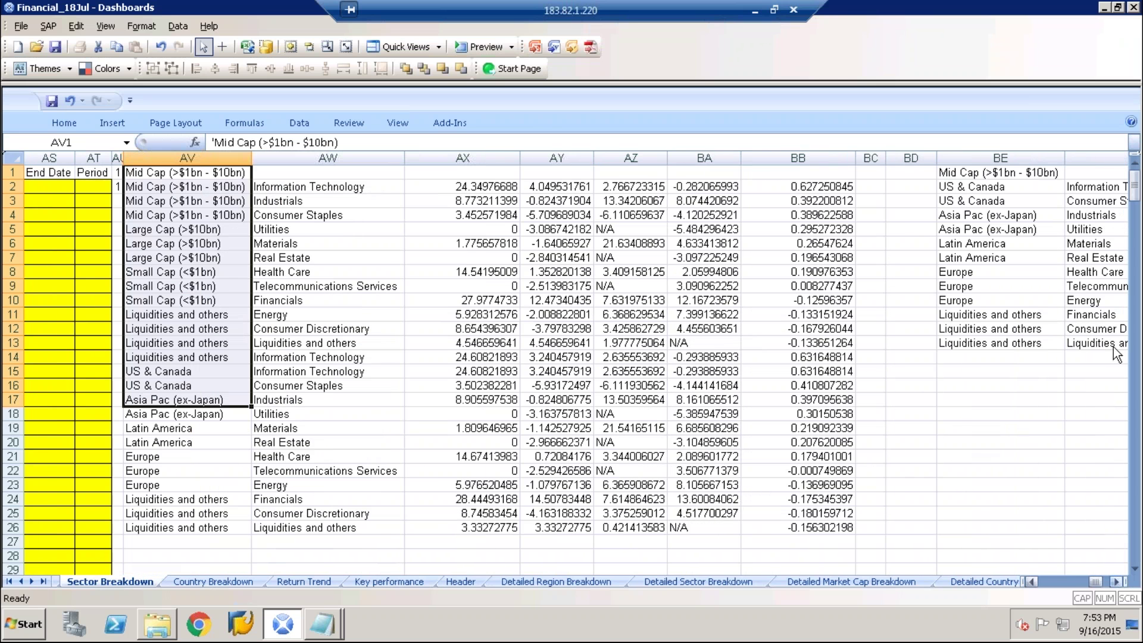
# - Examine the yellow destination ranges in rows 45 to 50 under columns AV:BB and BE onward, and the blank area below them
pyautogui.moveTo(1134, 196); pyautogui.dragTo(1137, 248)
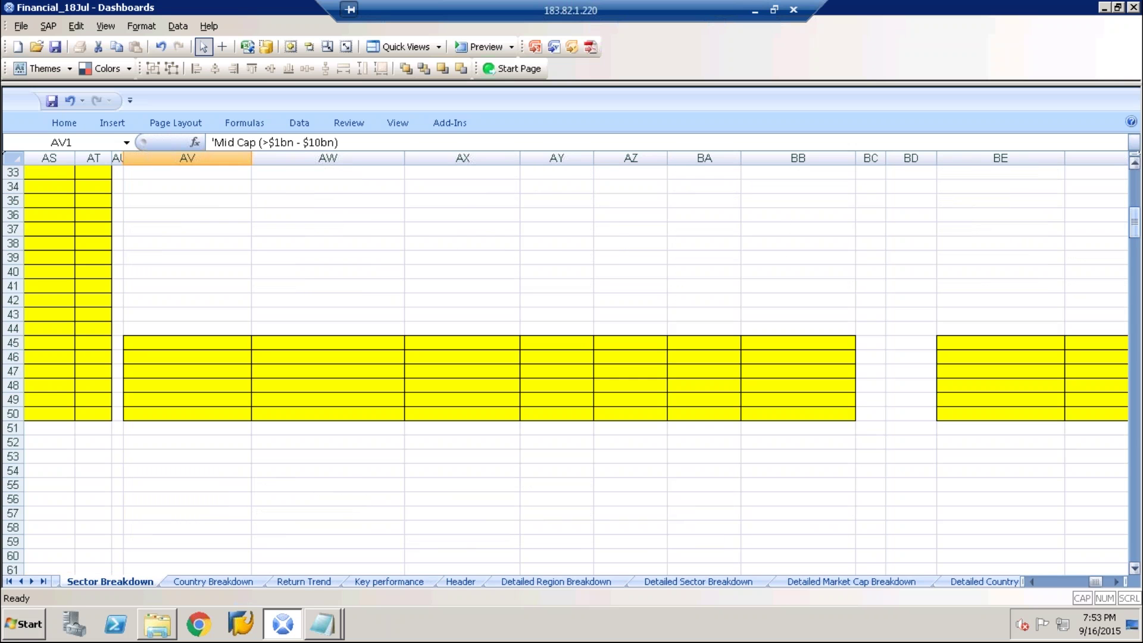
pyautogui.click(985, 354)
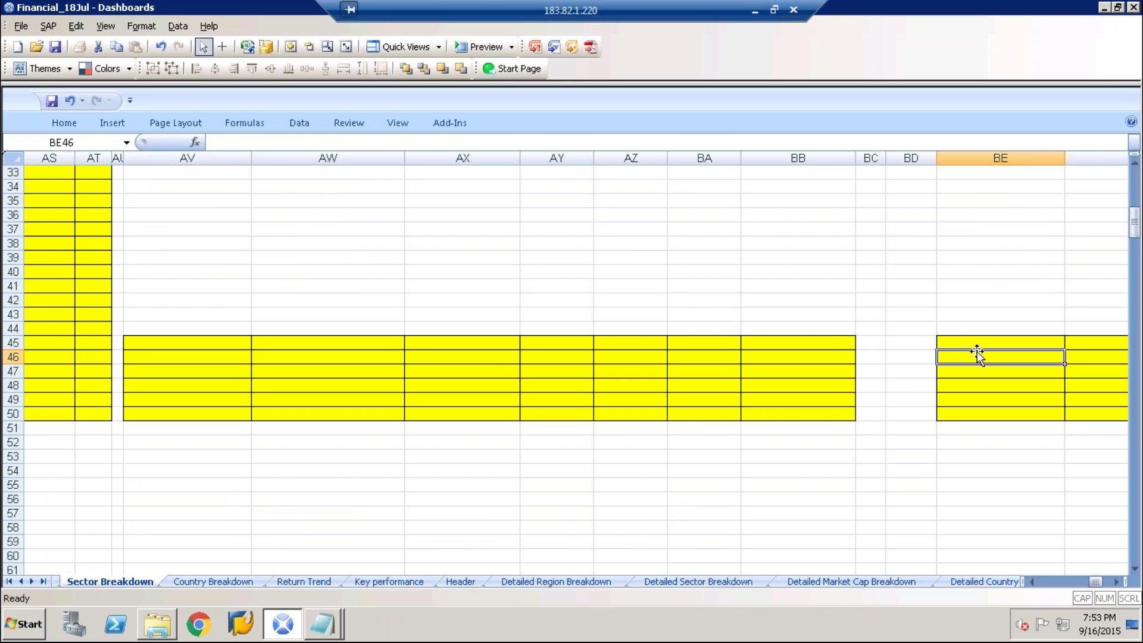
pyautogui.click(183, 528)
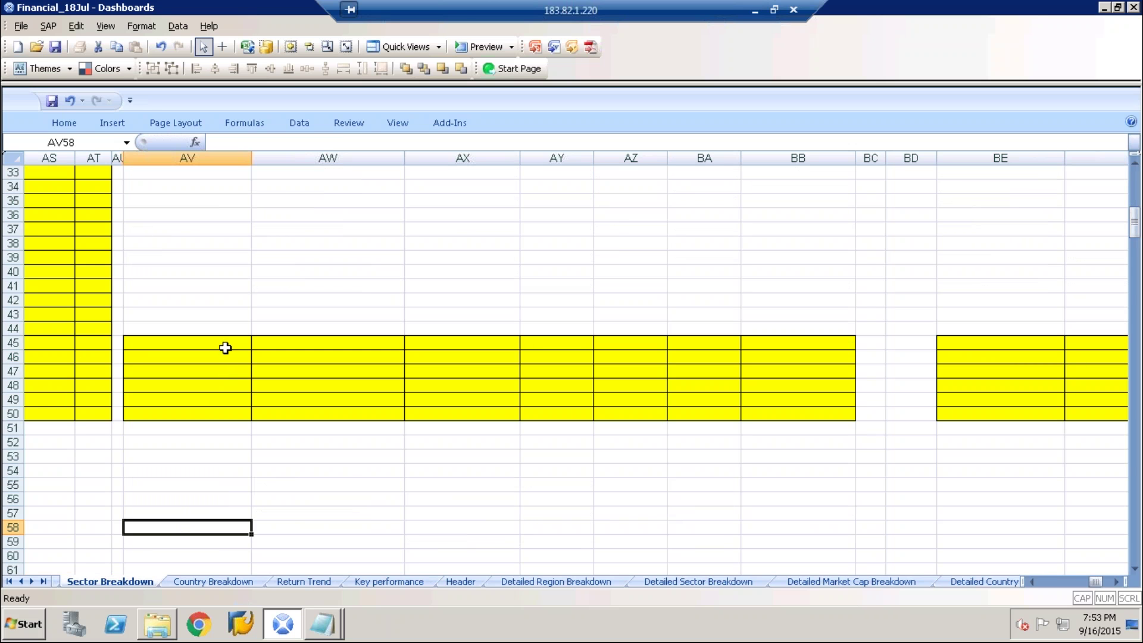
pyautogui.moveTo(222, 349)
pyautogui.mouseDown()
pyautogui.moveTo(426, 382)
pyautogui.moveTo(717, 387)
pyautogui.moveTo(817, 424)
pyautogui.mouseUp()
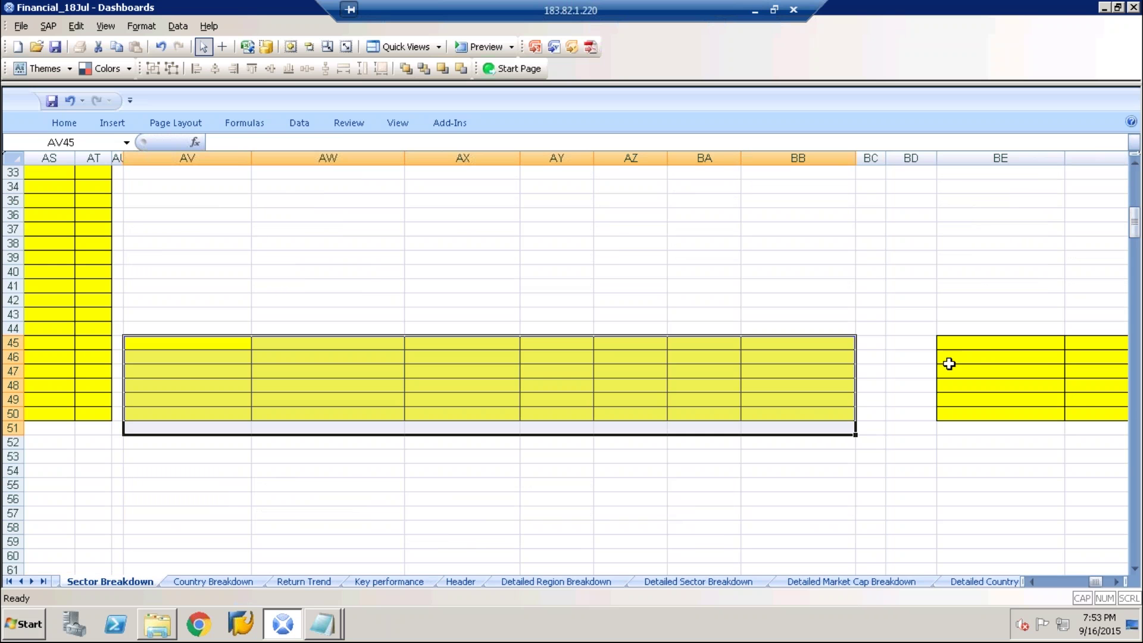
pyautogui.click(959, 344)
pyautogui.moveTo(1003, 356); pyautogui.dragTo(1079, 403)
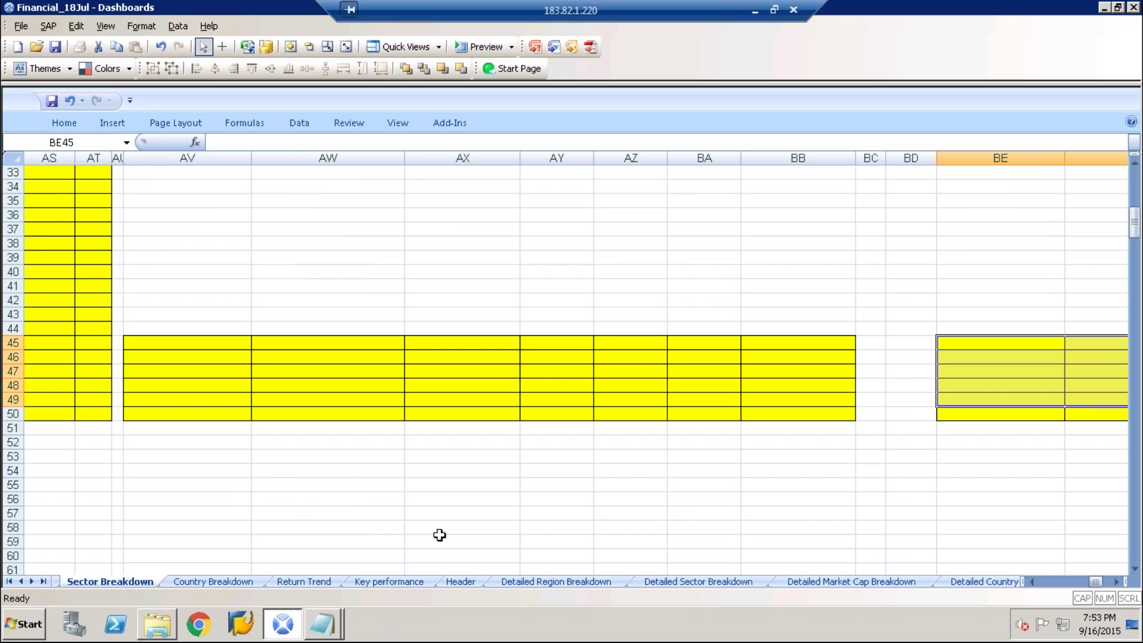
pyautogui.moveTo(278, 515); pyautogui.dragTo(838, 381)
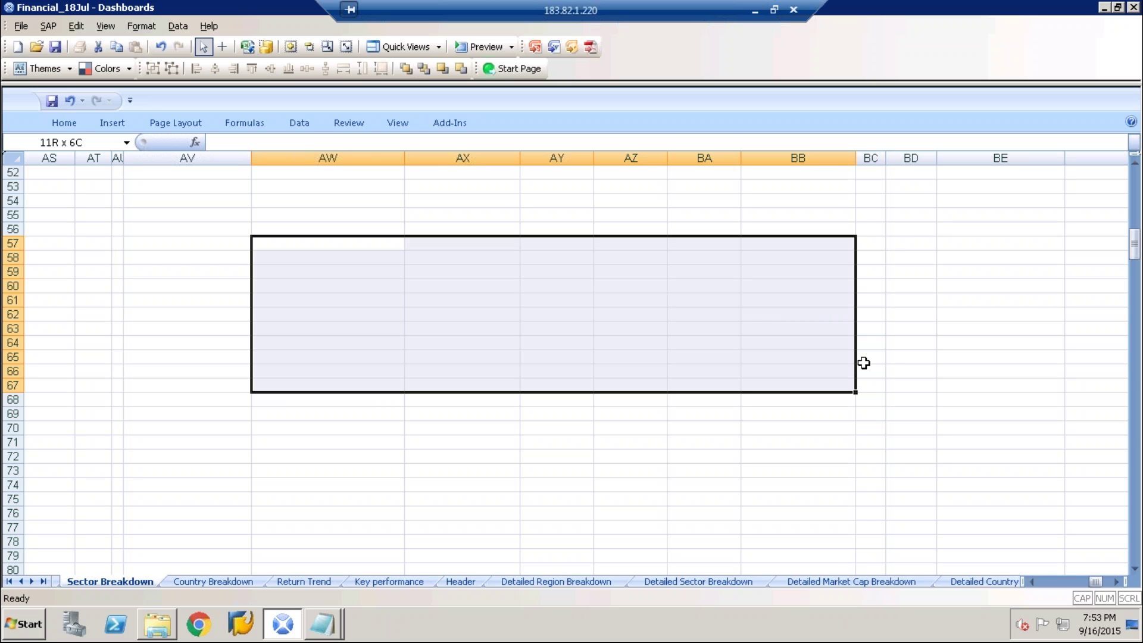
# - Review the region block in BE1:BK13 and compare it with the market-cap data block starting at AV2
pyautogui.moveTo(298, 244); pyautogui.dragTo(1130, 173)
pyautogui.click(975, 258)
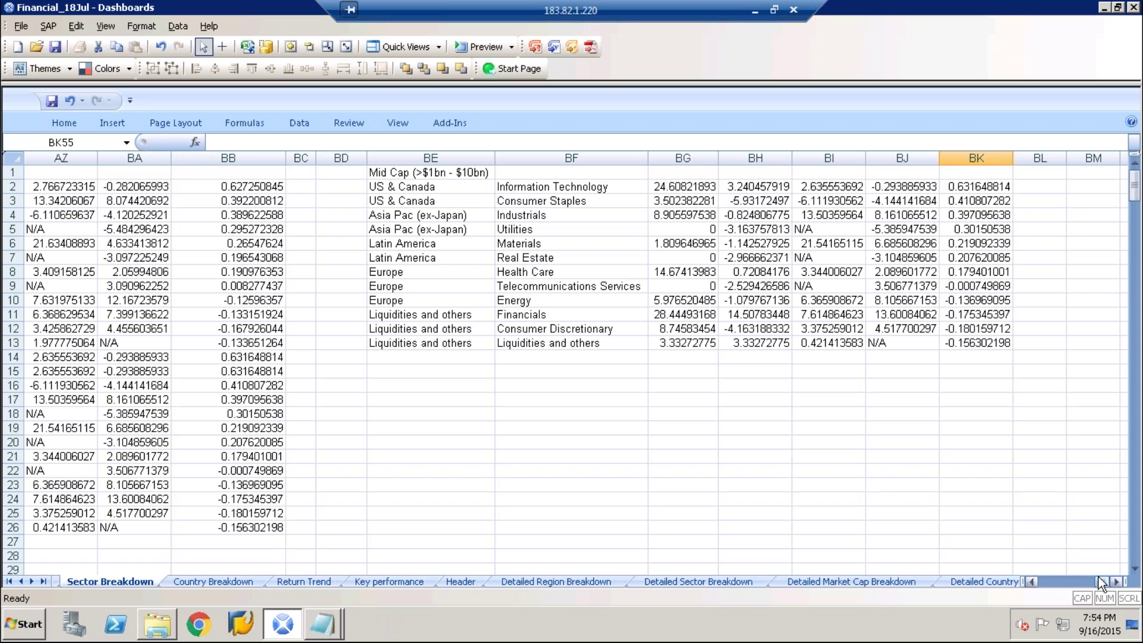
pyautogui.moveTo(1098, 583)
pyautogui.mouseDown()
pyautogui.moveTo(1081, 584)
pyautogui.moveTo(1092, 584)
pyautogui.mouseUp()
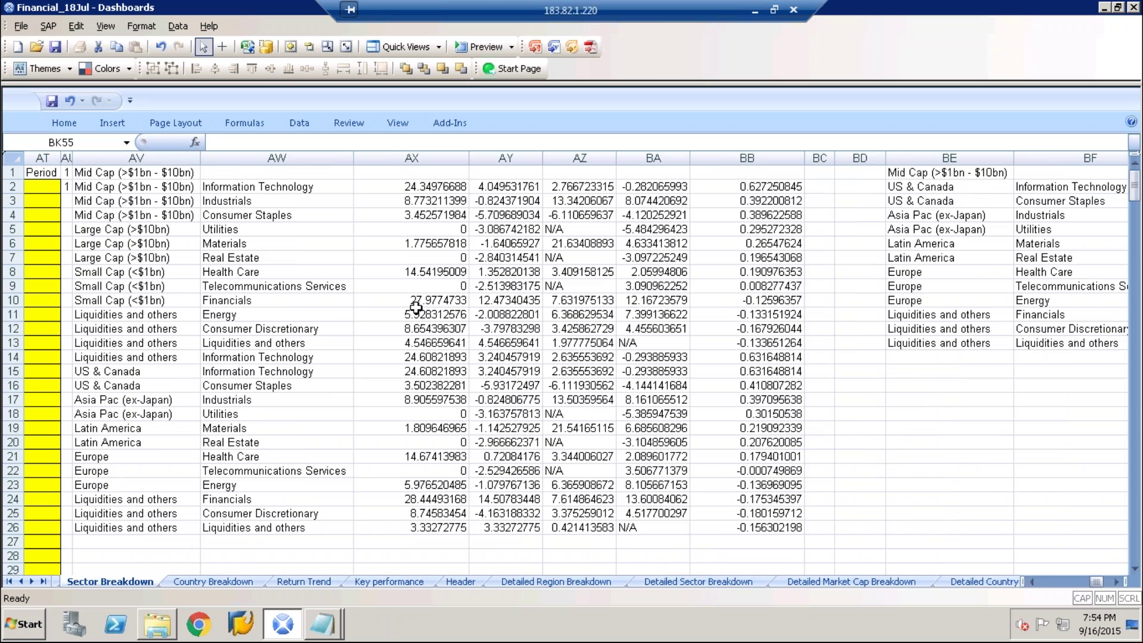
pyautogui.click(157, 188)
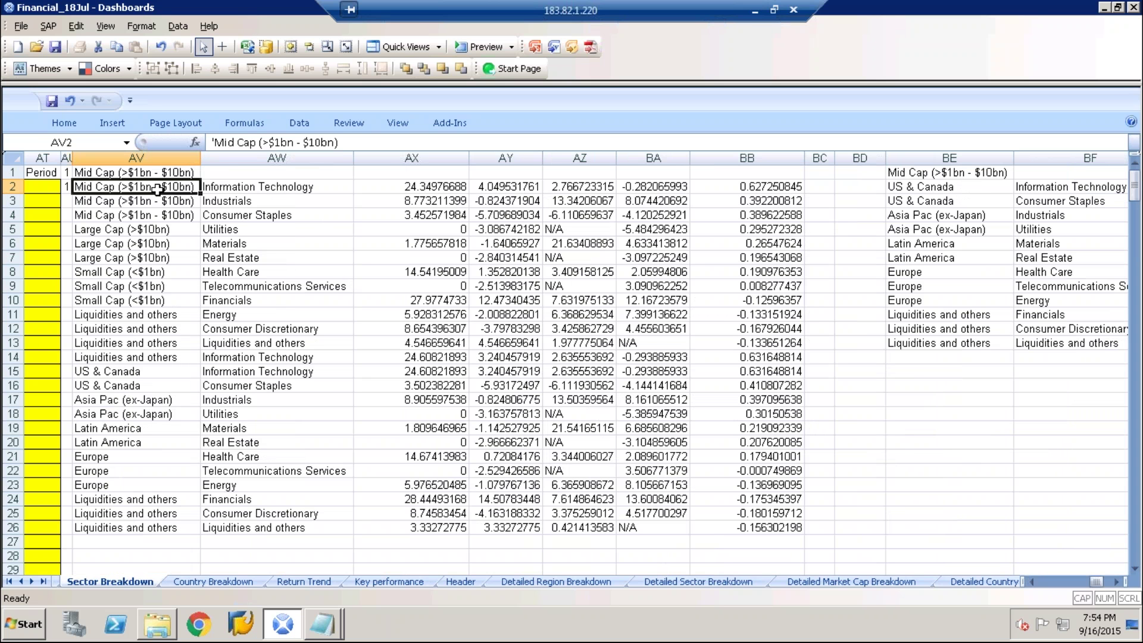